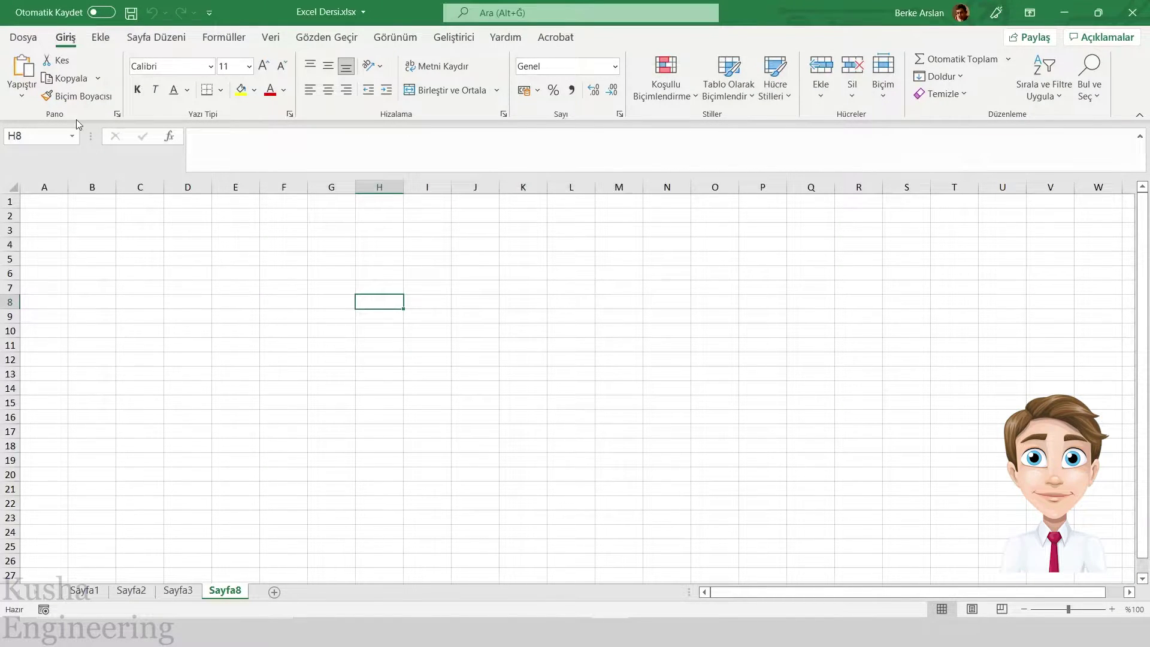
Step: Enable the Solver add-in (Çözücü Eklentisi) from Excel Options > Add-ins > Excel Add-ins
click(23, 37)
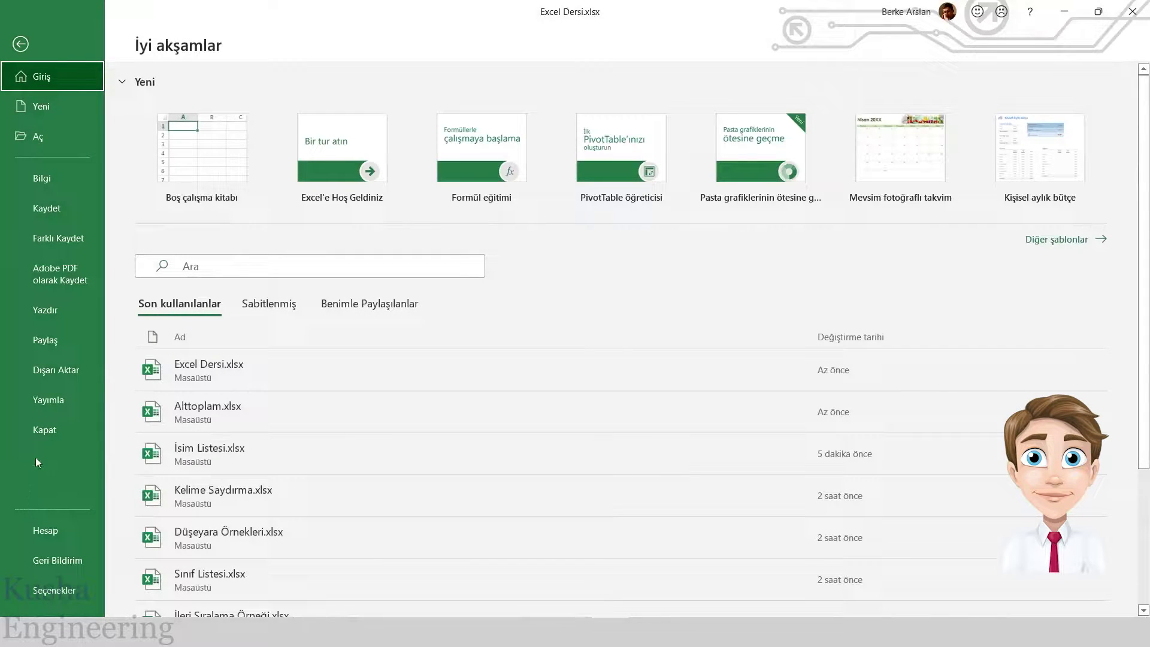
click(70, 593)
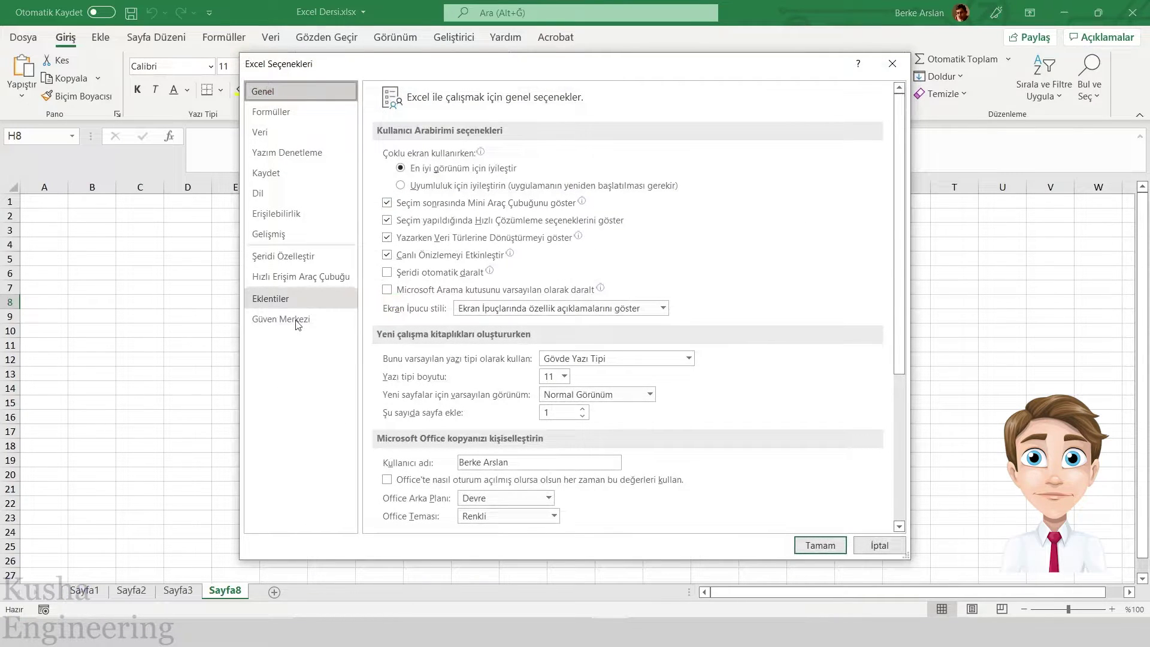
click(283, 298)
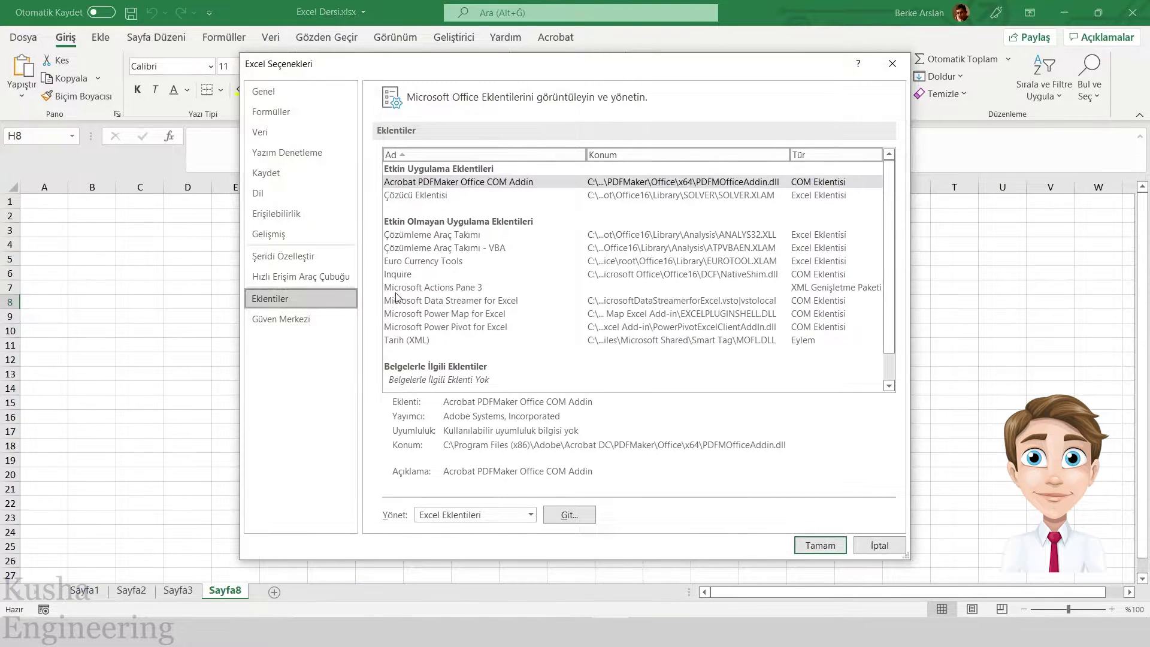
click(452, 195)
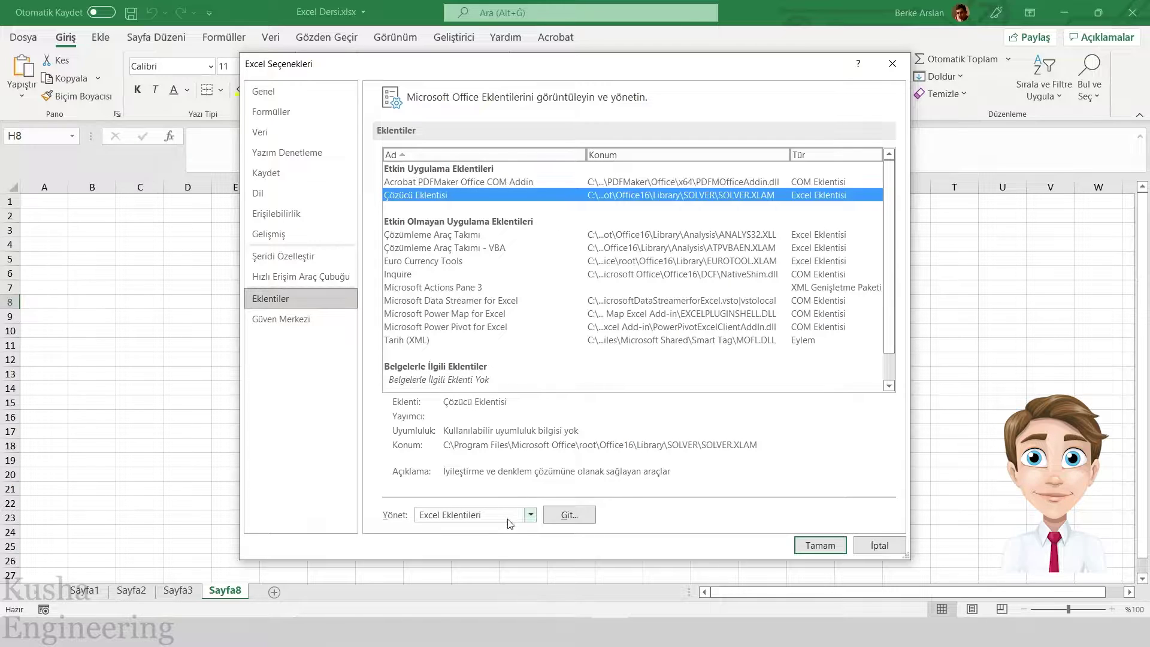
click(434, 182)
click(493, 517)
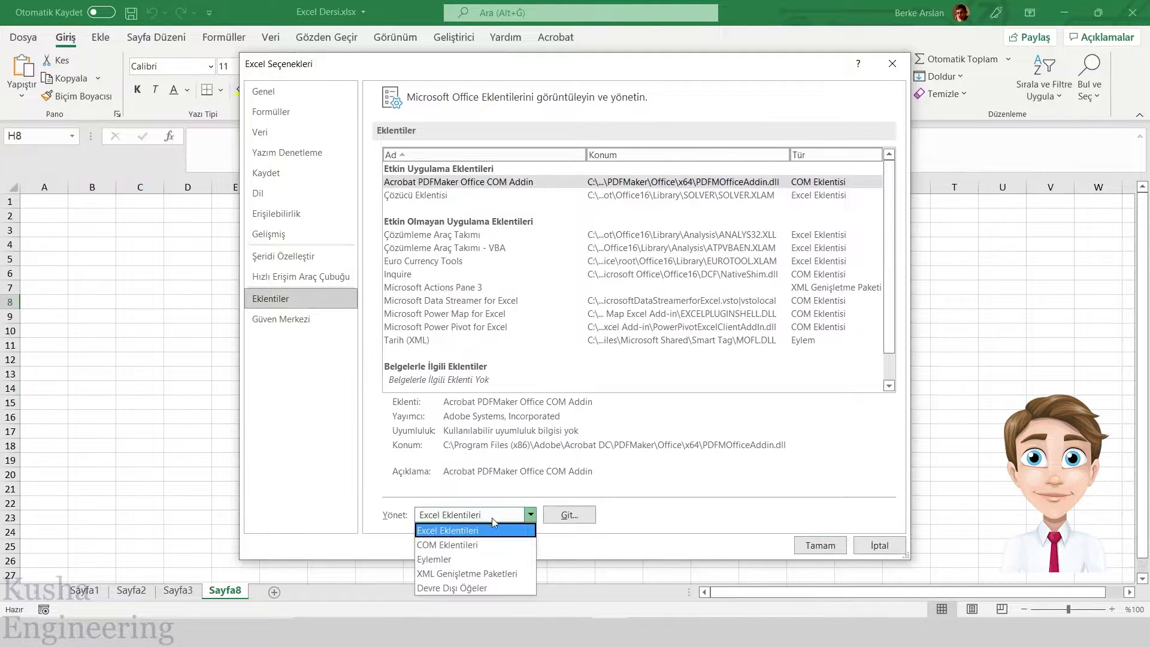
click(492, 517)
click(566, 515)
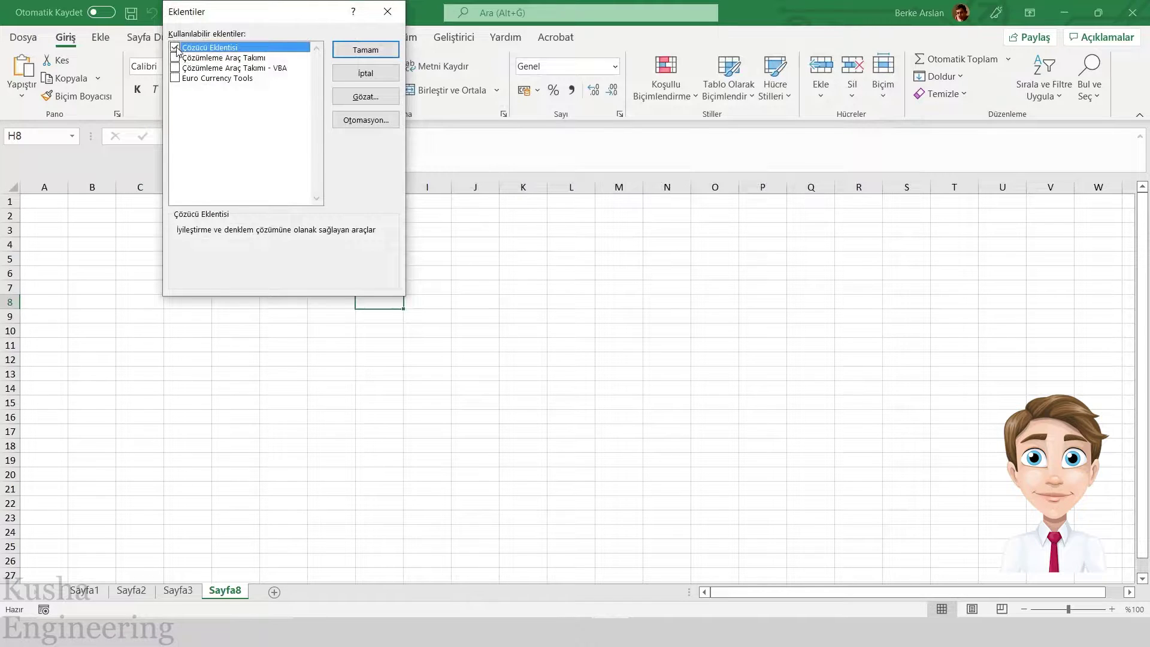
click(366, 50)
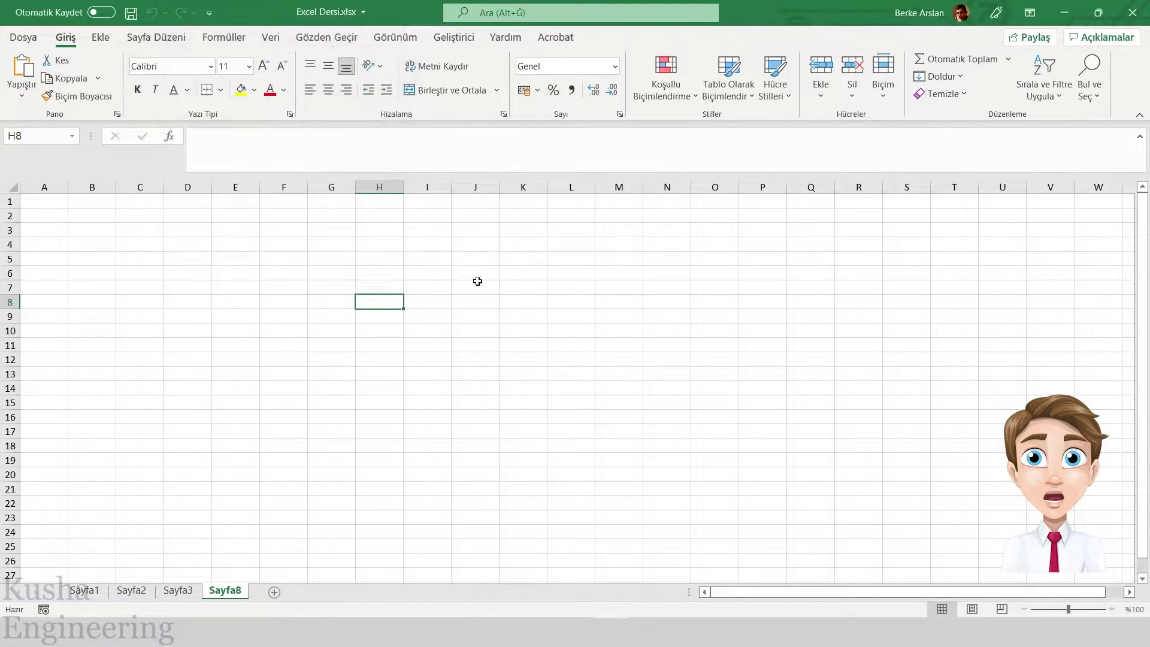
Step: On the Veri tab, add the headings Denklem in H8 and X Değeri in I8
click(271, 37)
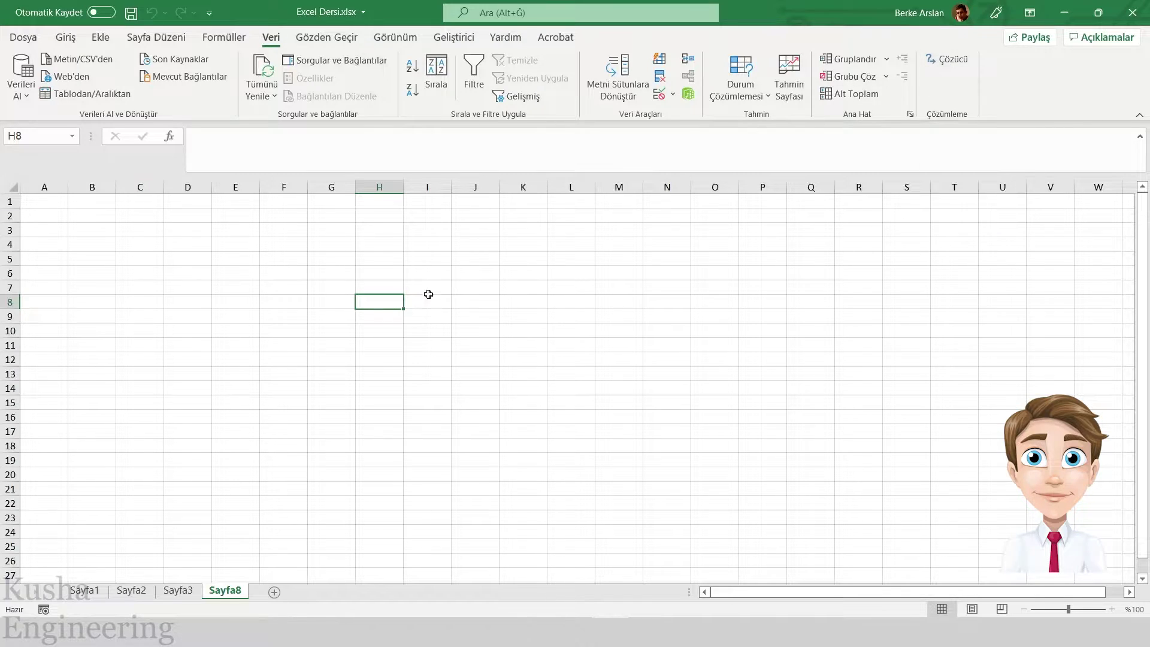
double_click(386, 302)
text(Denklem)
key(Return)
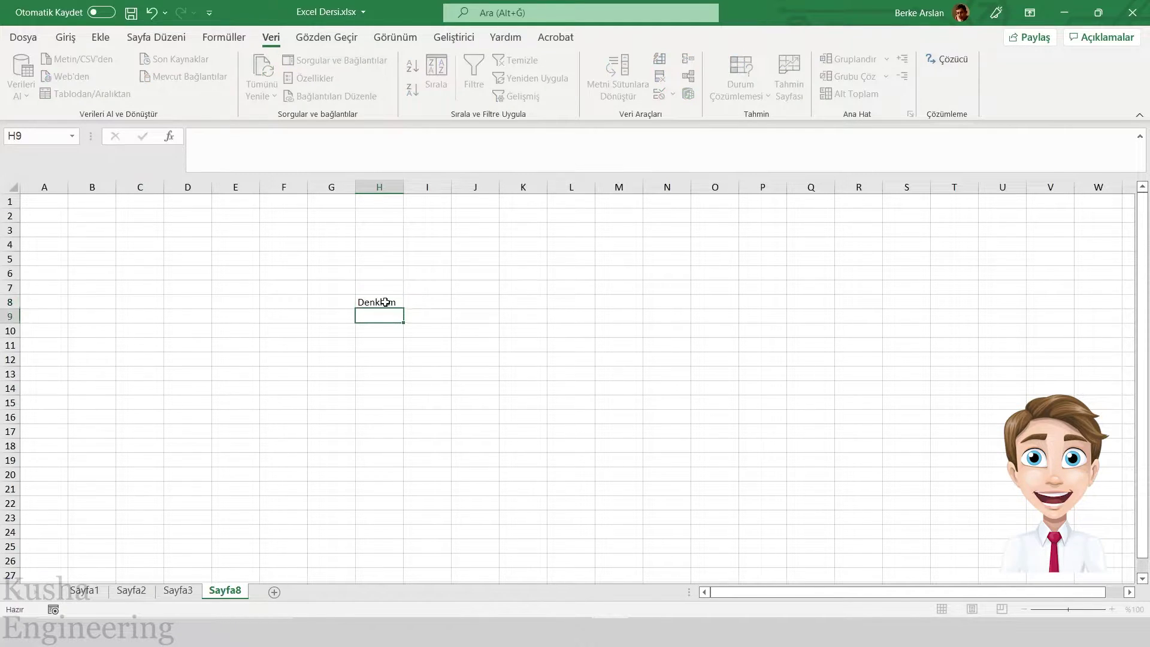
double_click(430, 301)
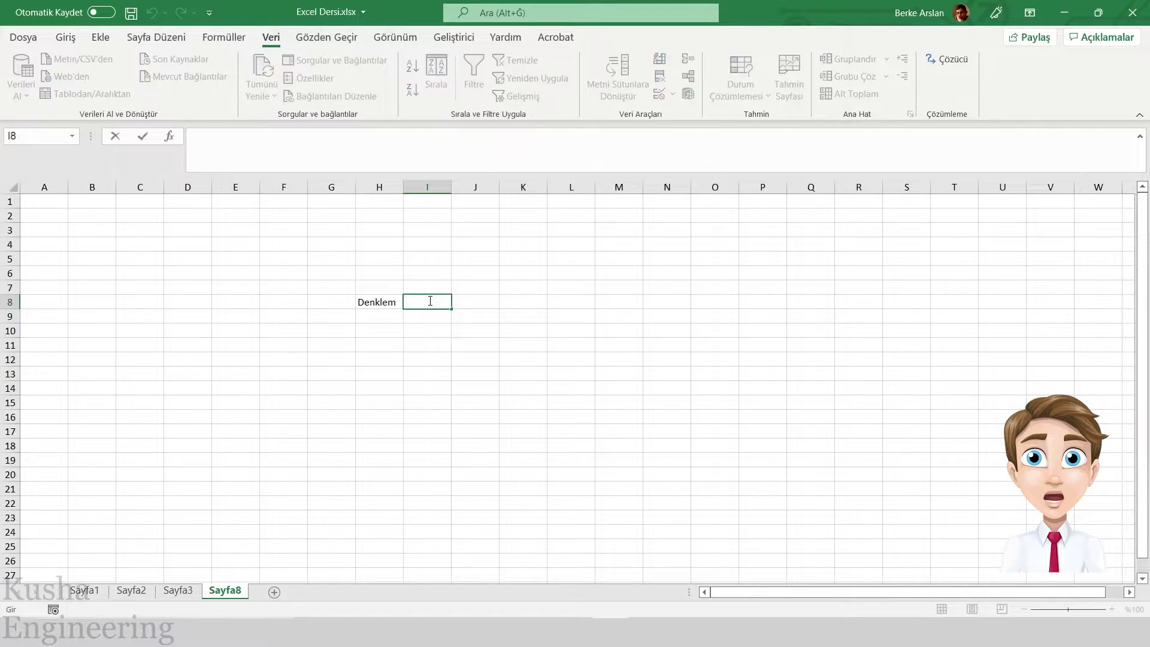
text(X)
text( değ)
key(BackSpace)
key(BackSpace)
key(BackSpace)
text(Değ)
text(eri)
key(Return)
Step: Write the equation note x2-4x+4 in cell P4
click(380, 315)
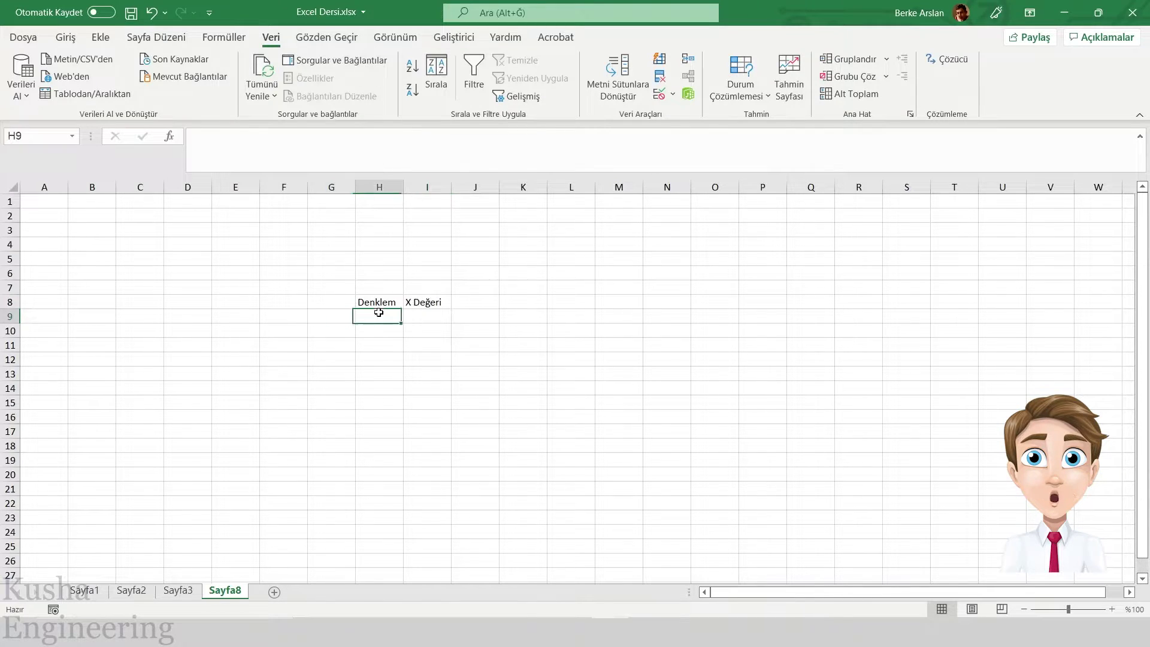
click(432, 313)
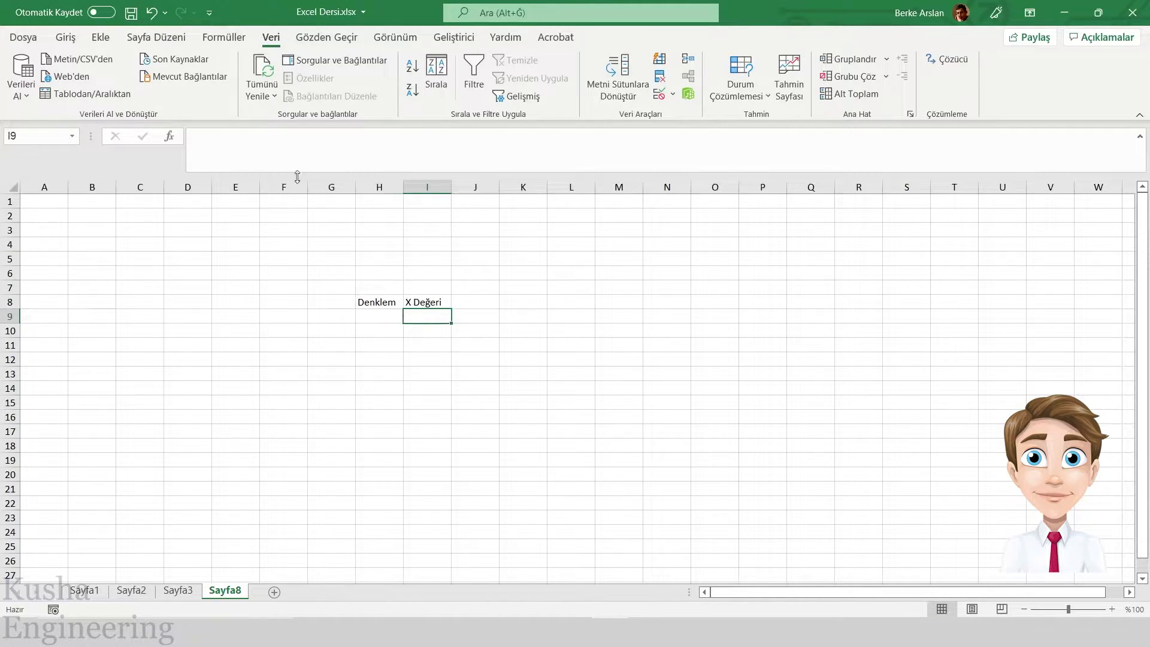
click(390, 318)
text(=)
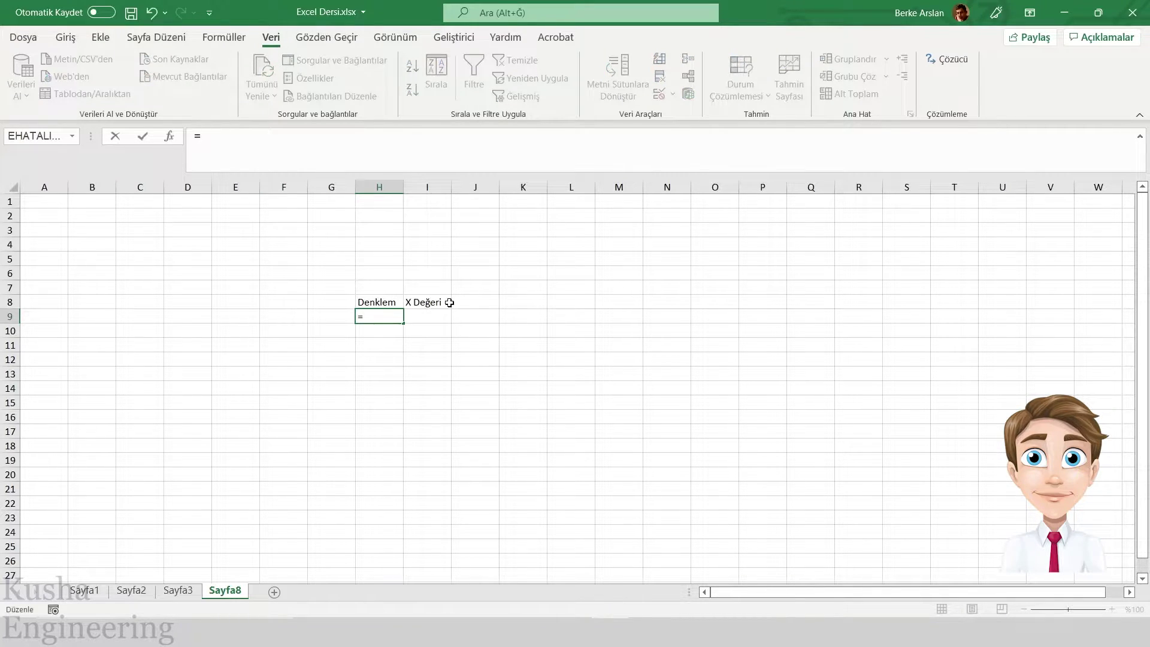
key(Escape)
click(713, 258)
double_click(756, 243)
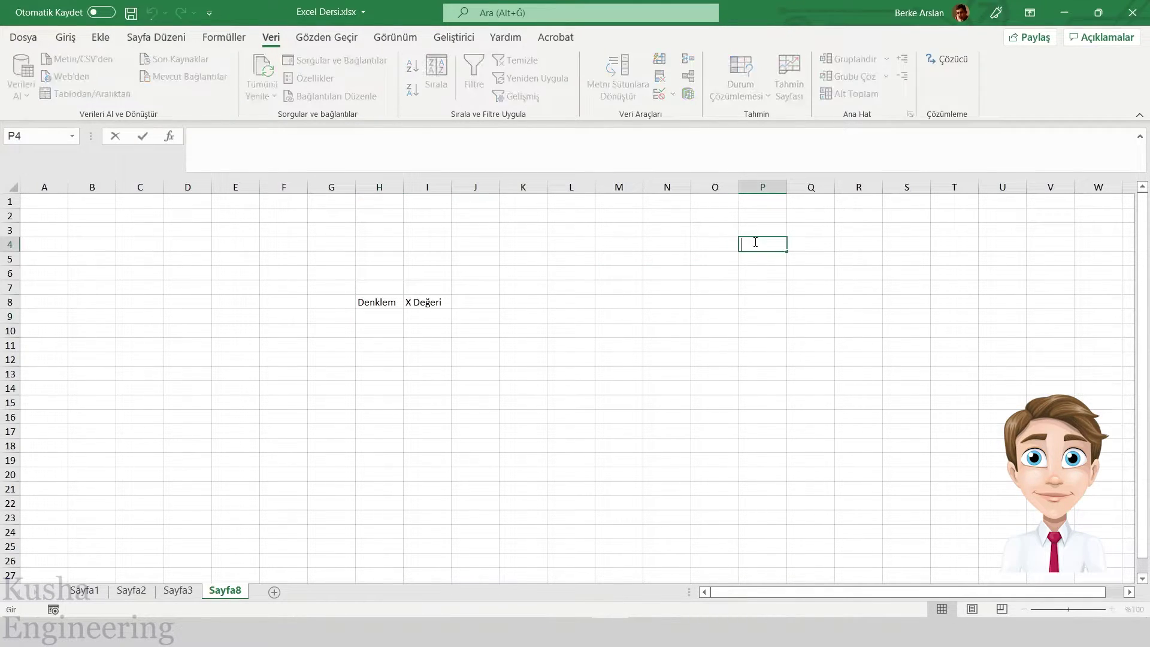
text(z)
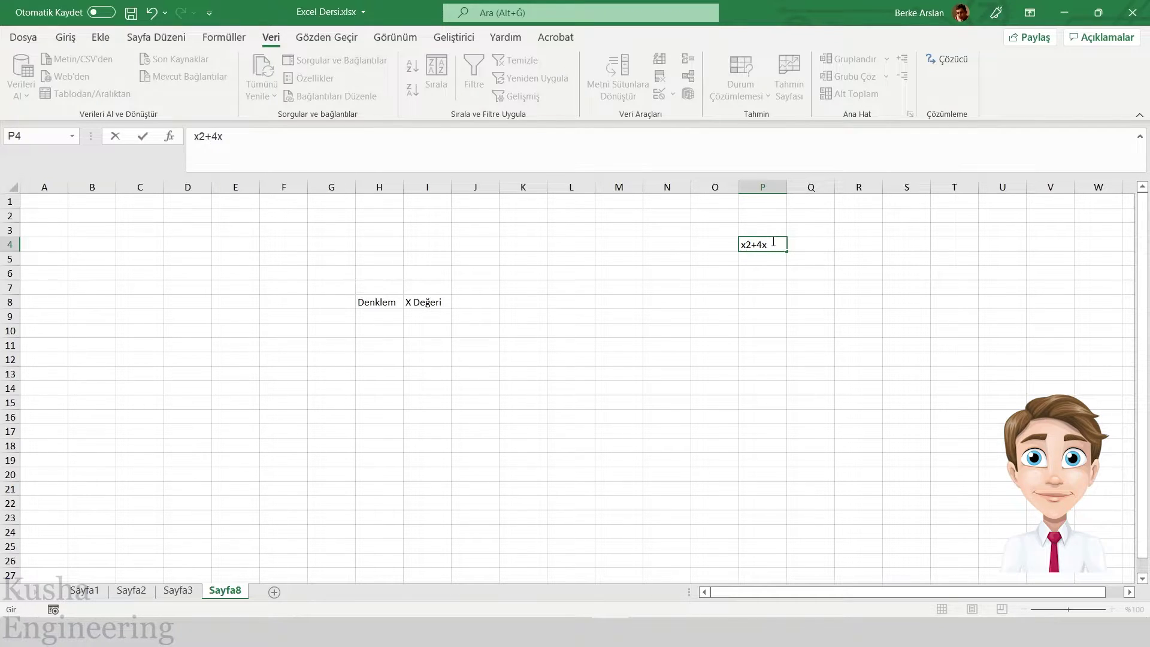
key(BackSpace)
text(-4x)
key(Return)
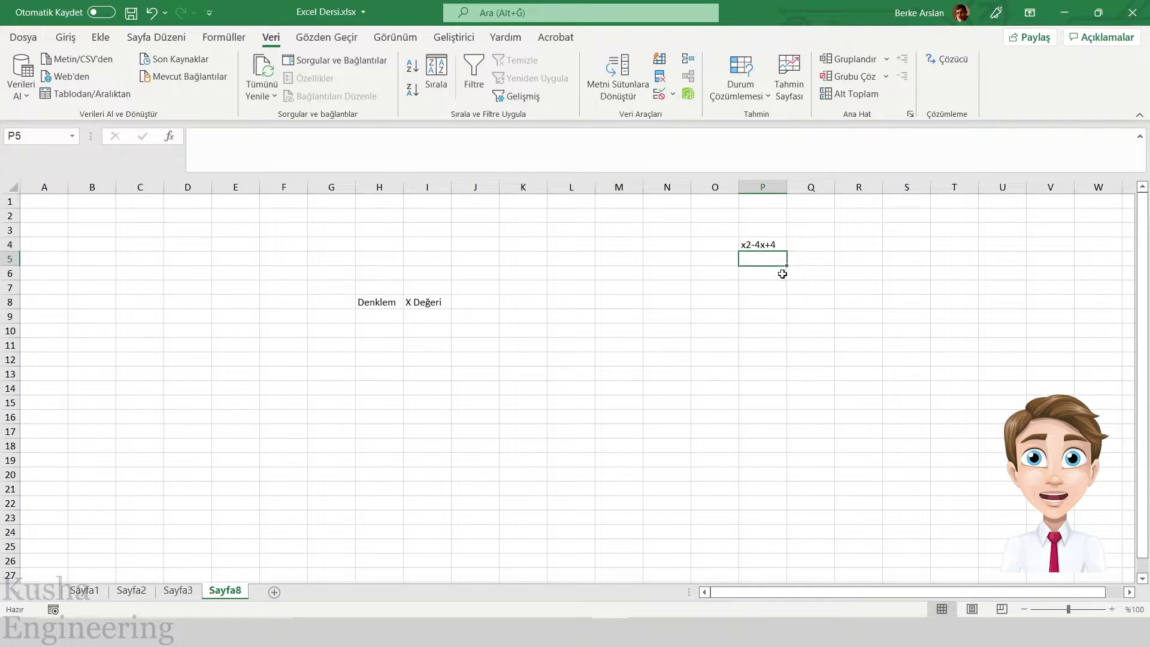
click(763, 245)
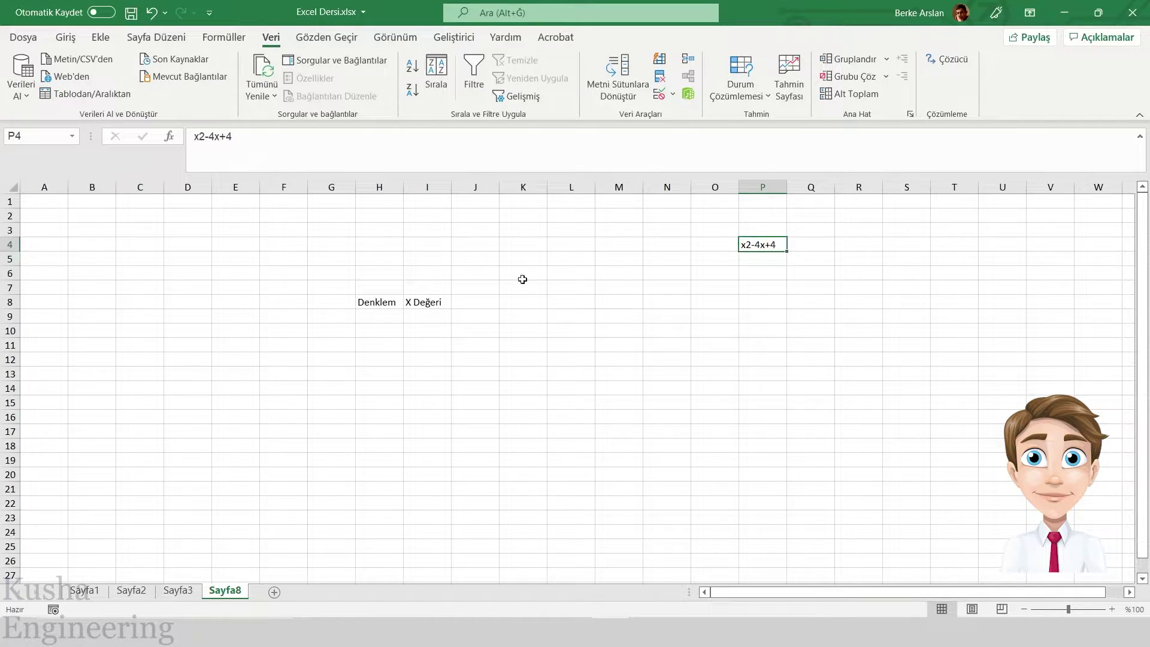
Step: Begin a formula in H9 from the formula bar
click(378, 316)
click(265, 141)
text(=)
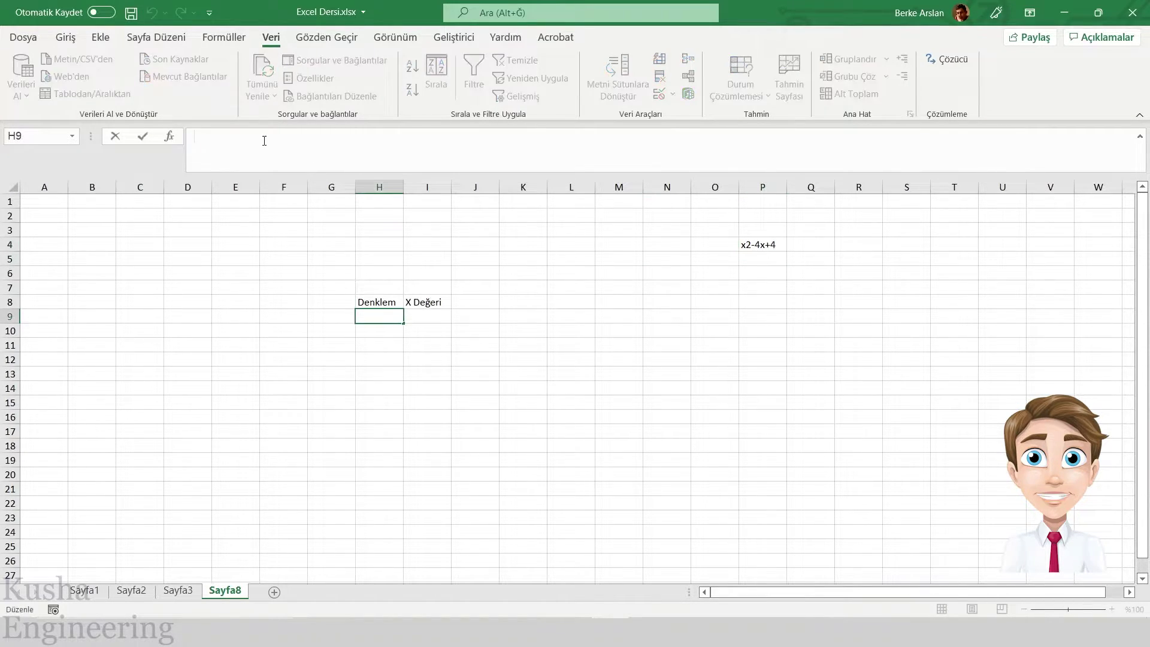
Step: Complete H9 as =I9^2-4*I9+4, which shows 4 while I9 is empty
click(440, 315)
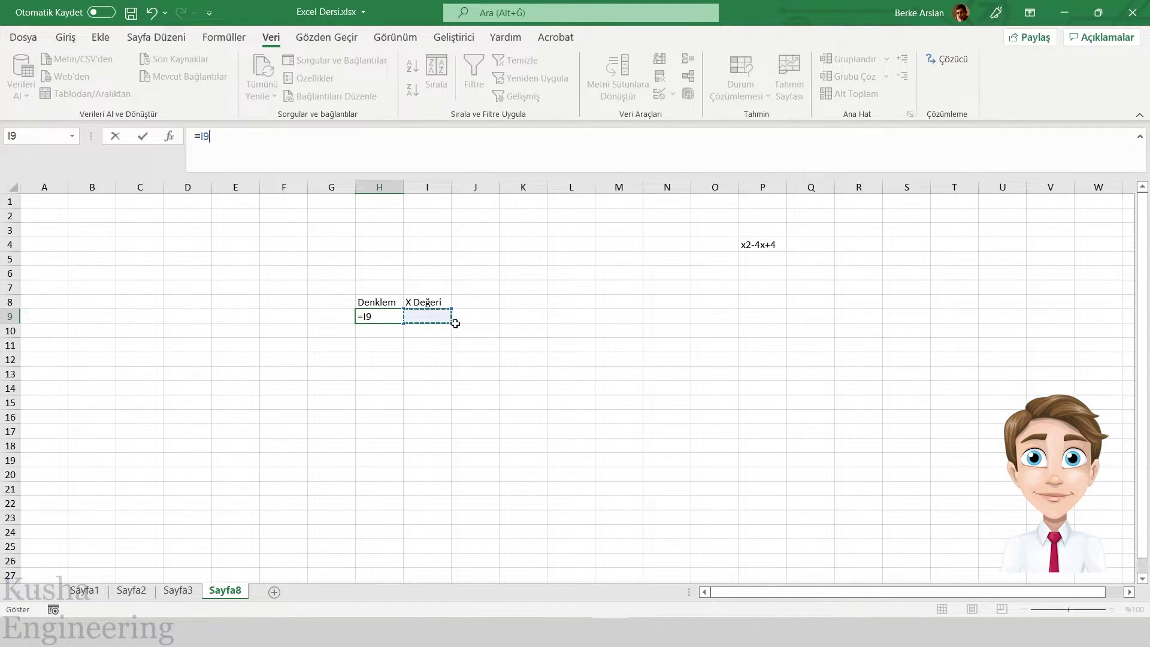
text(^2)
text(-4*)
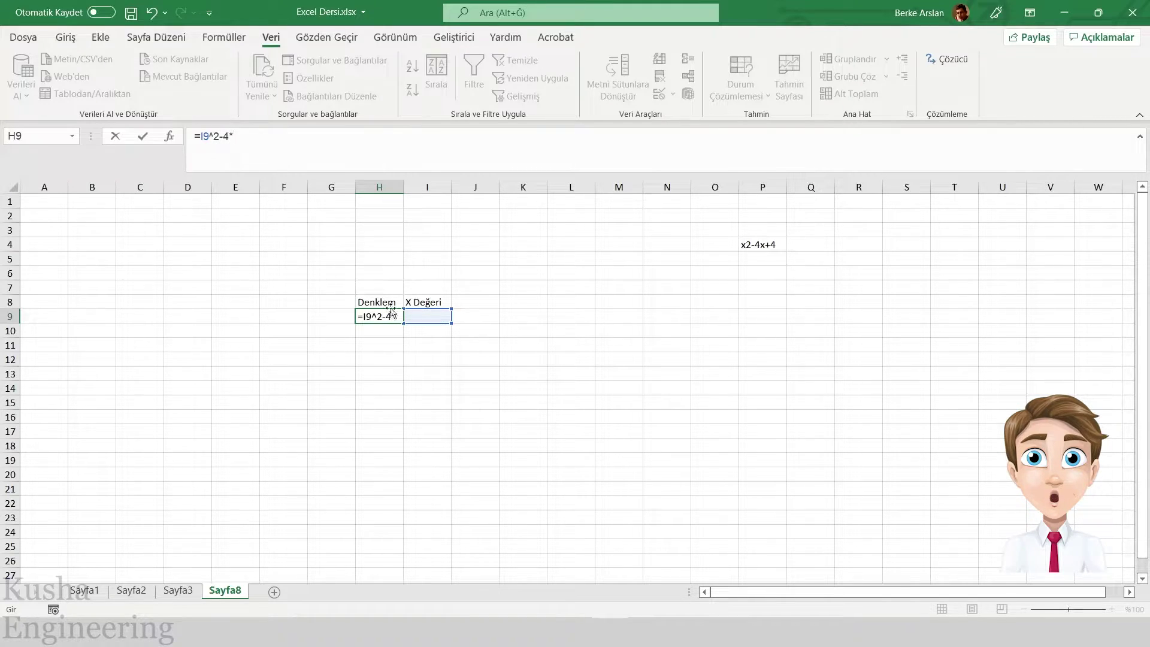
click(430, 318)
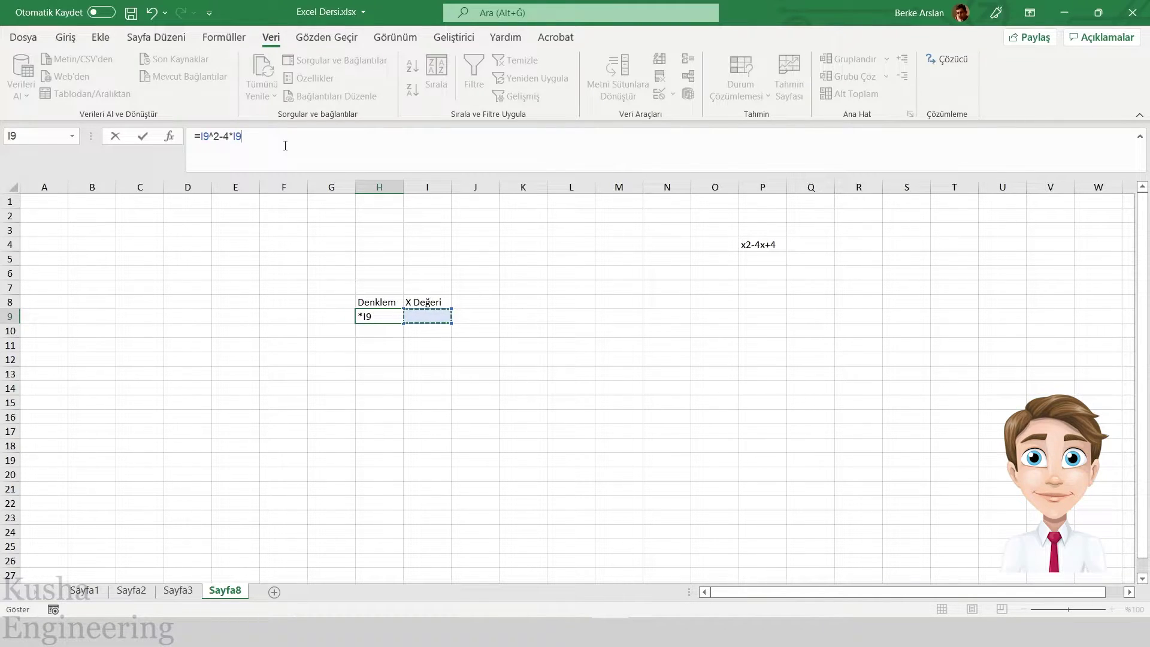
text(+4)
key(Return)
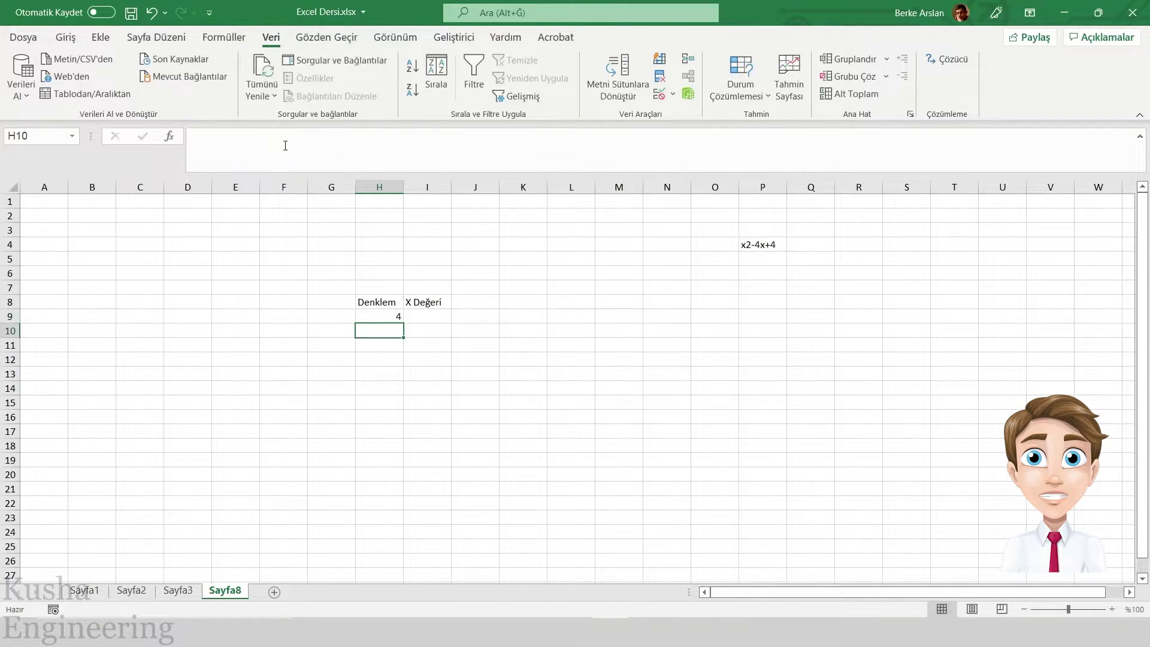
Step: Test x values 5, 0 and 2 in I9, with 2 making H9 zero
double_click(441, 318)
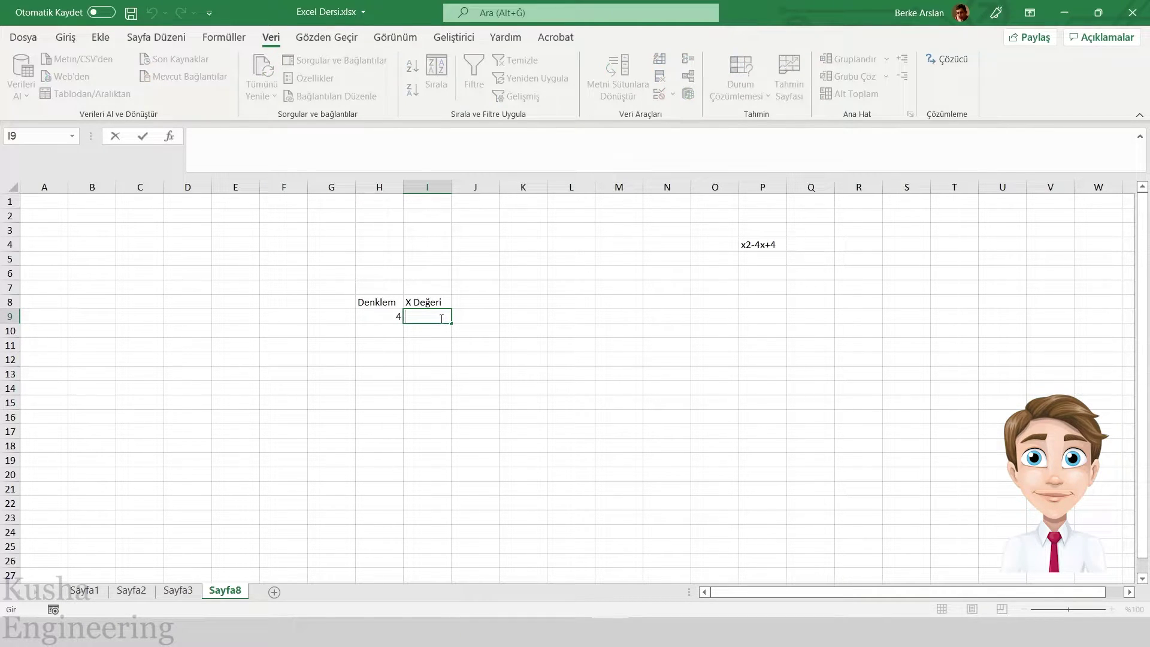
text(5)
key(Return)
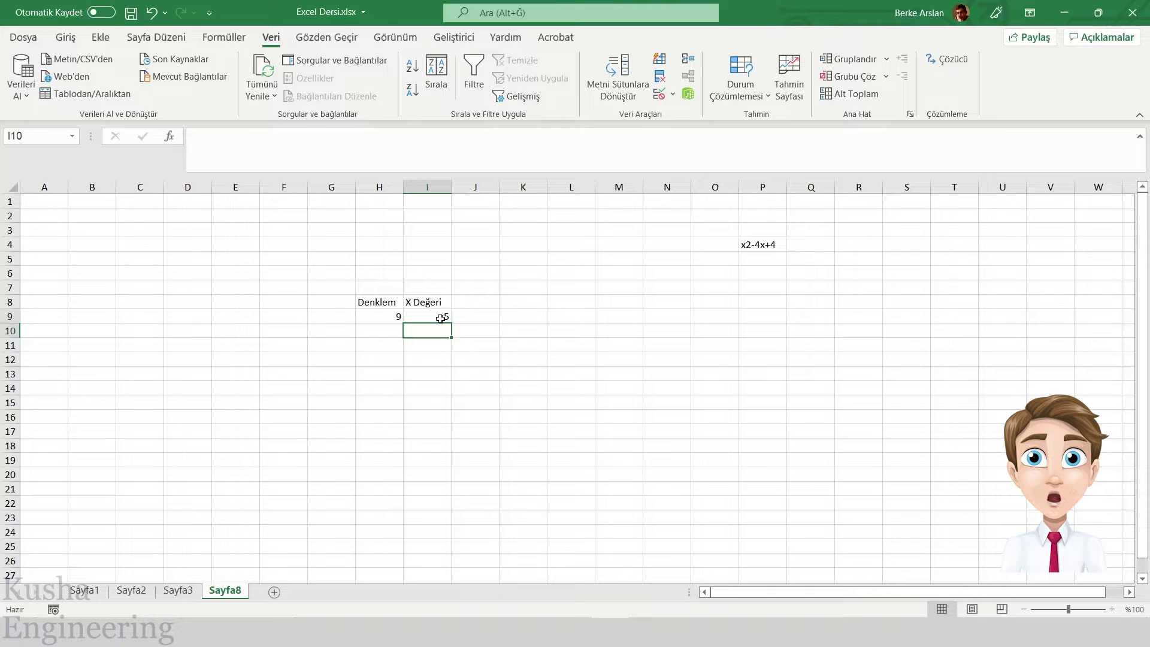
double_click(442, 318)
key(BackSpace)
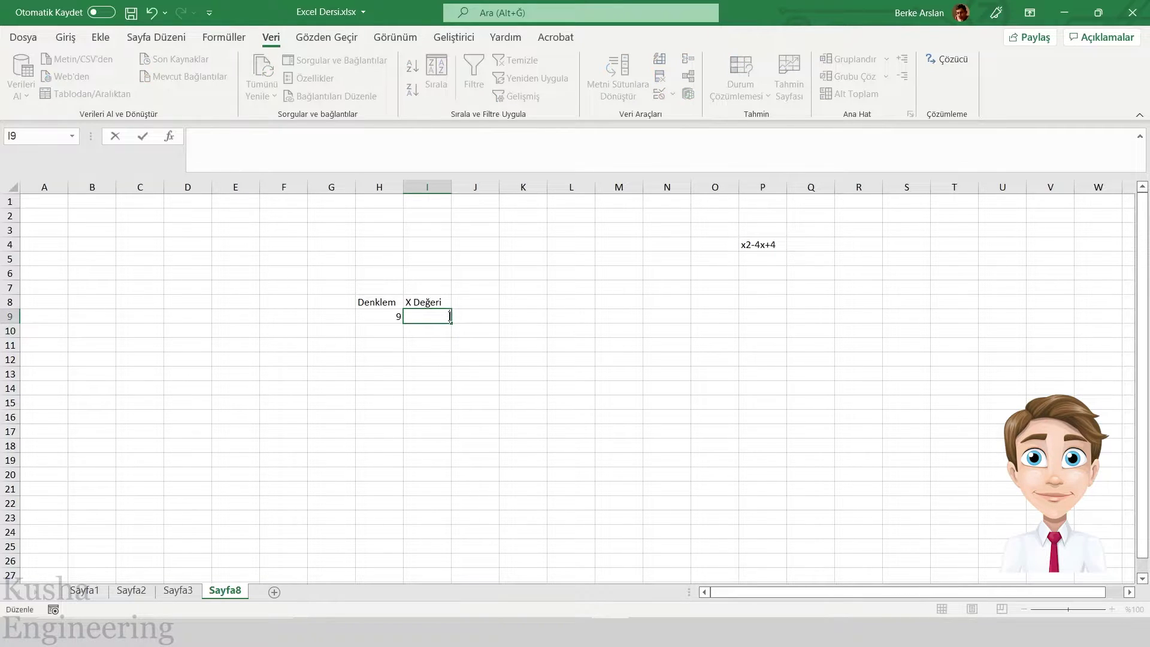
key(Return)
click(449, 316)
text(0)
key(ctrl+Return)
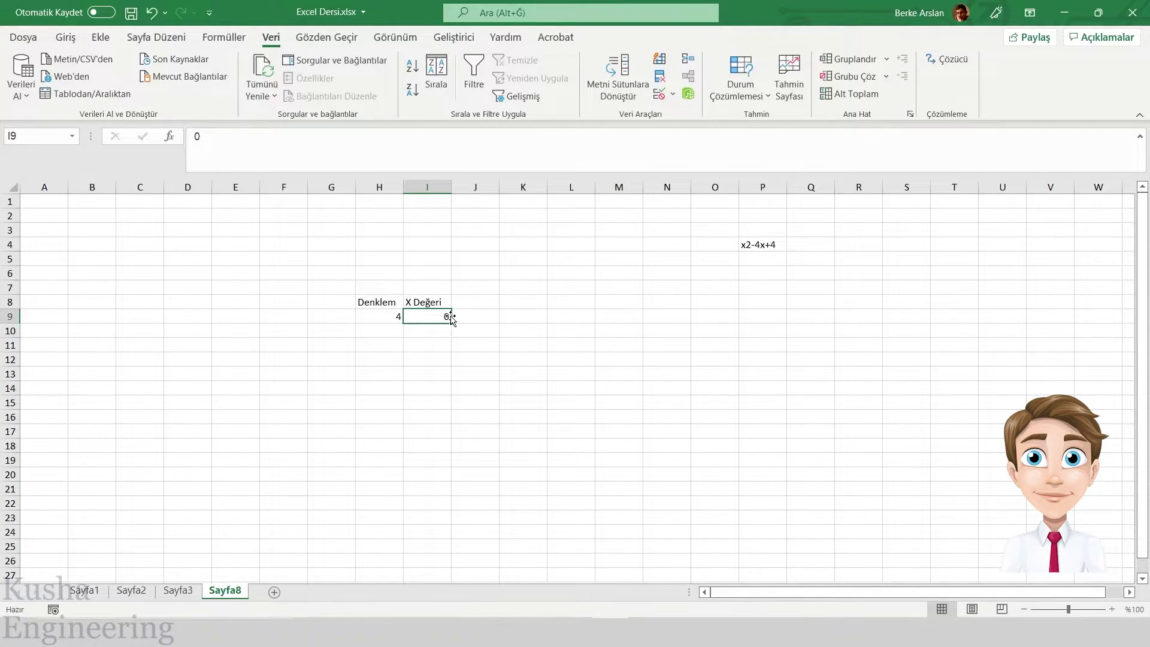
text(2)
key(Return)
Step: Enter 343 in I9, then delete it so H9 returns to 4
double_click(450, 316)
key(BackSpace)
text(0)
key(ctrl+Return)
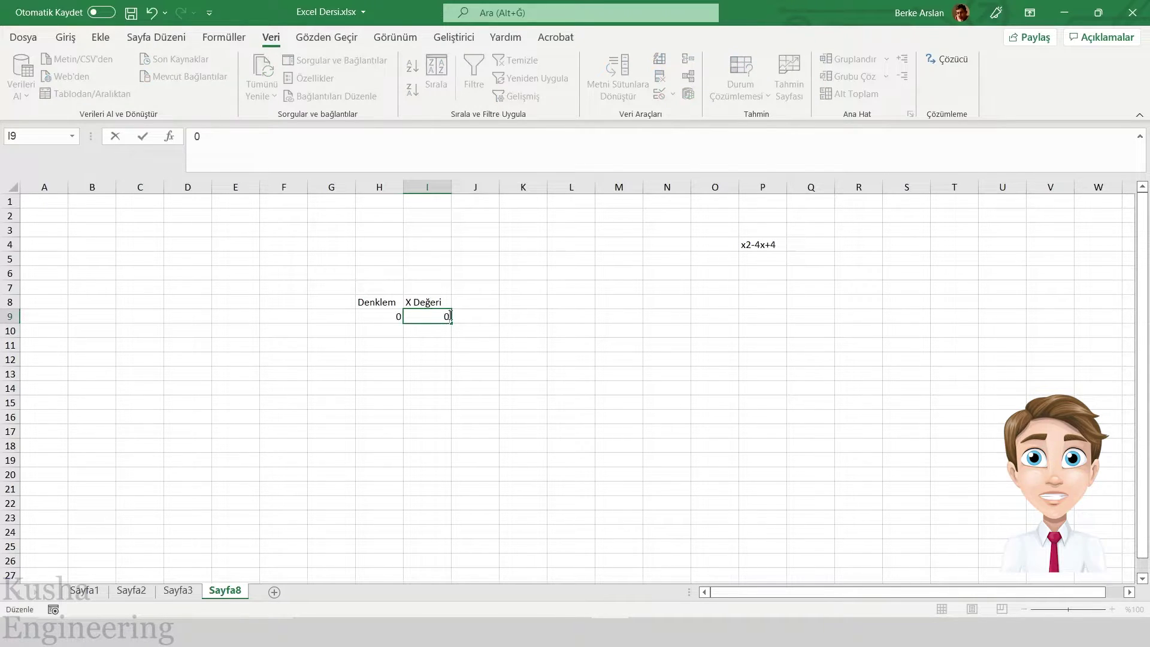
text(43)
key(Return)
click(450, 315)
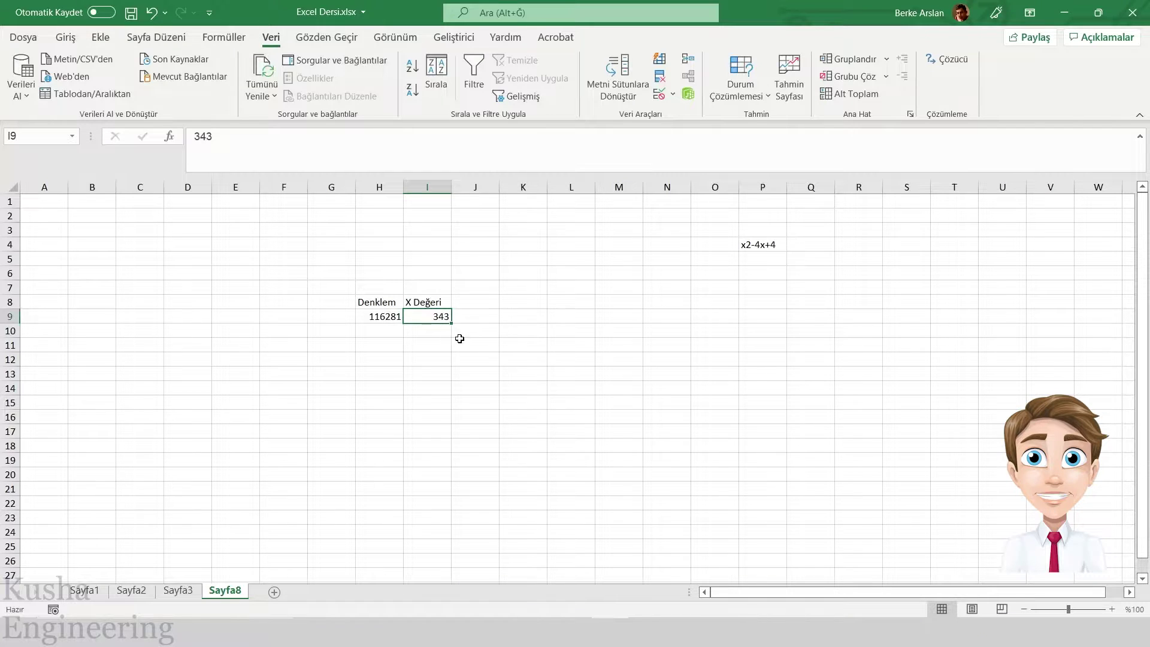
double_click(444, 317)
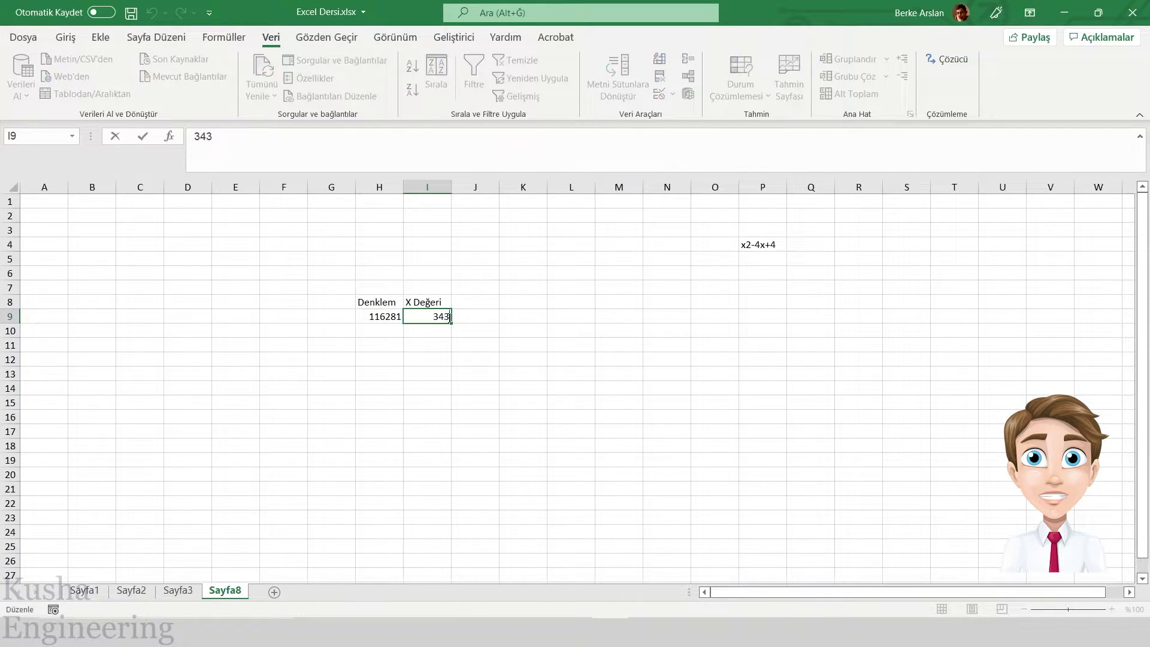
key(Escape)
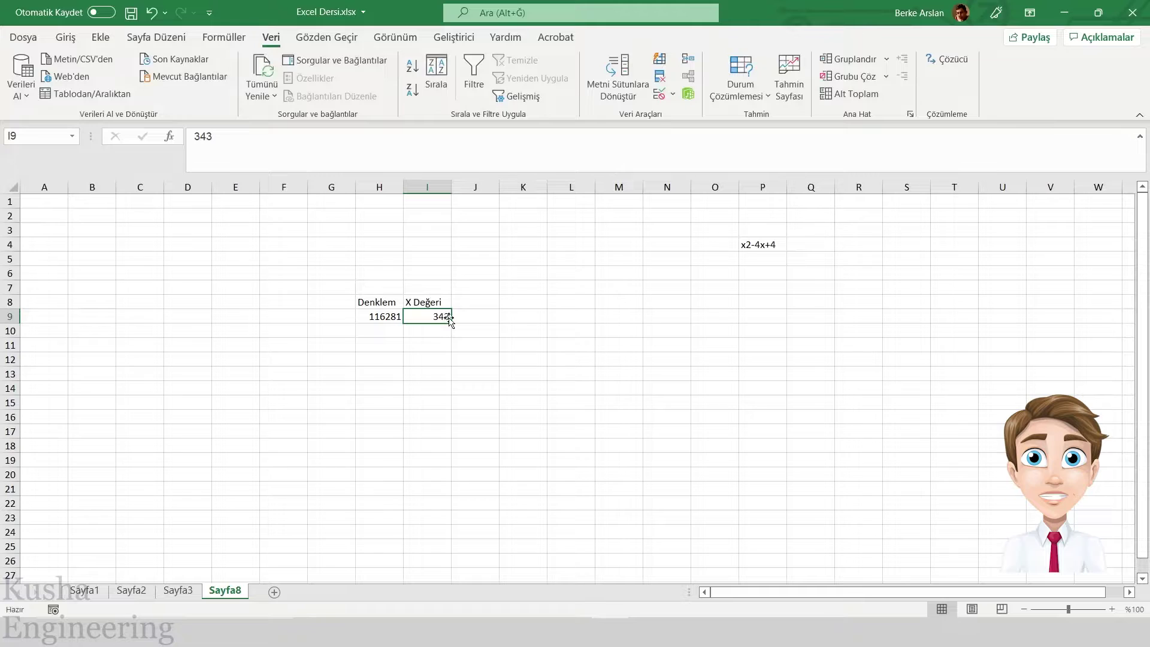
key(Delete)
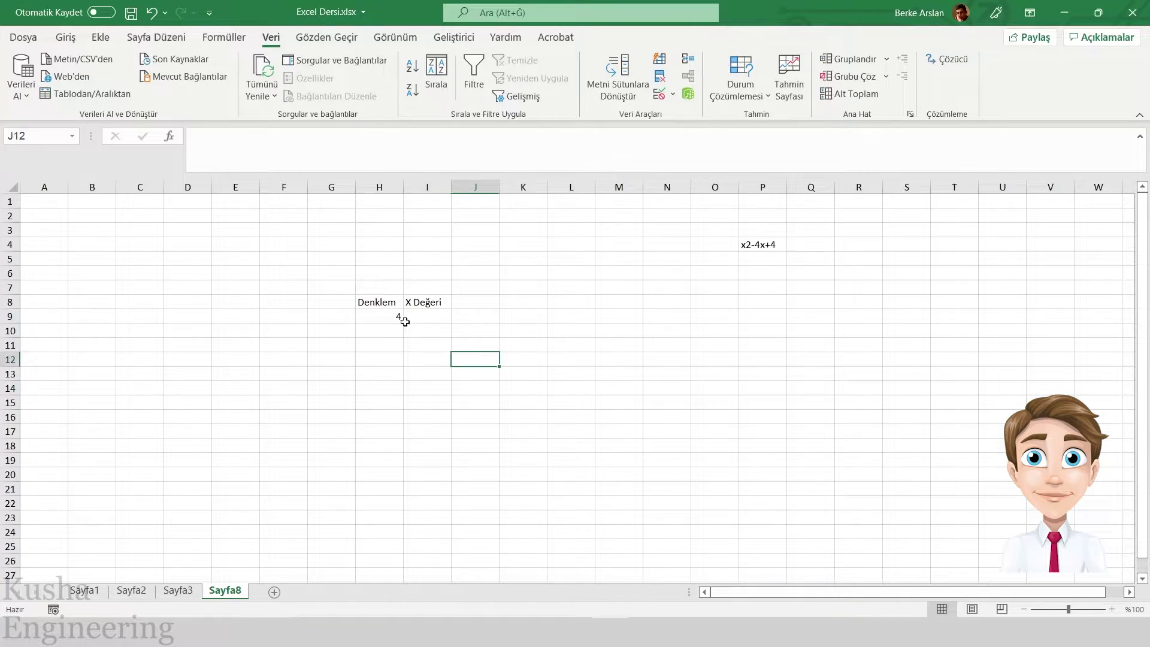
click(385, 316)
Step: Open Solver and set $H$9 as the objective cell
click(616, 259)
click(619, 331)
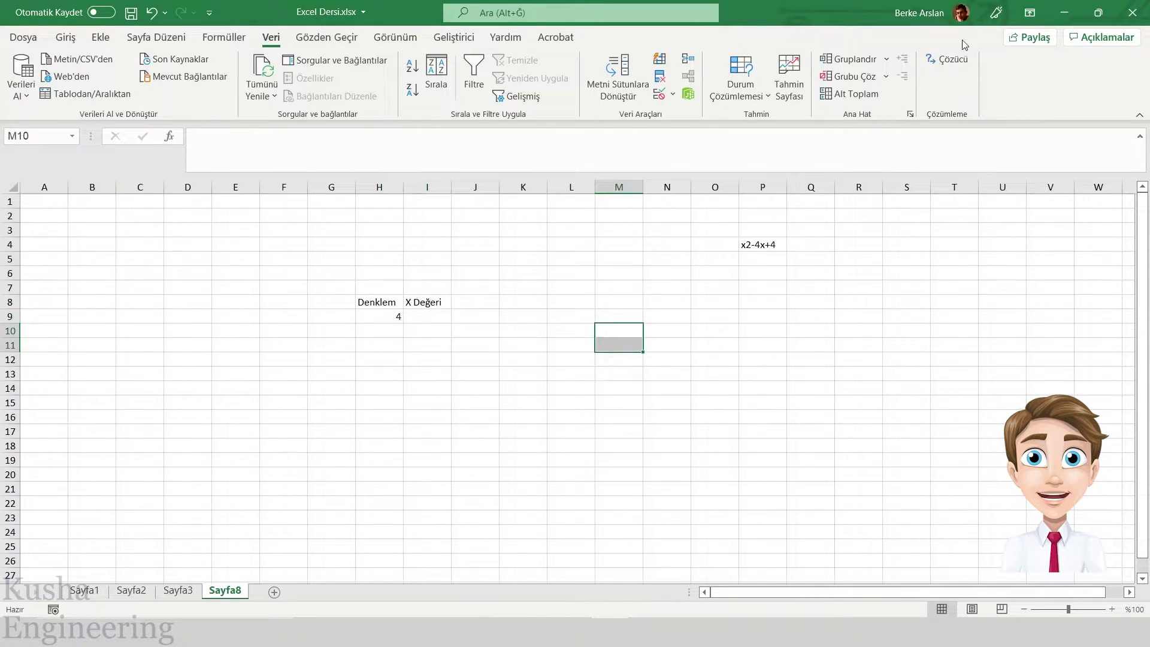
click(948, 59)
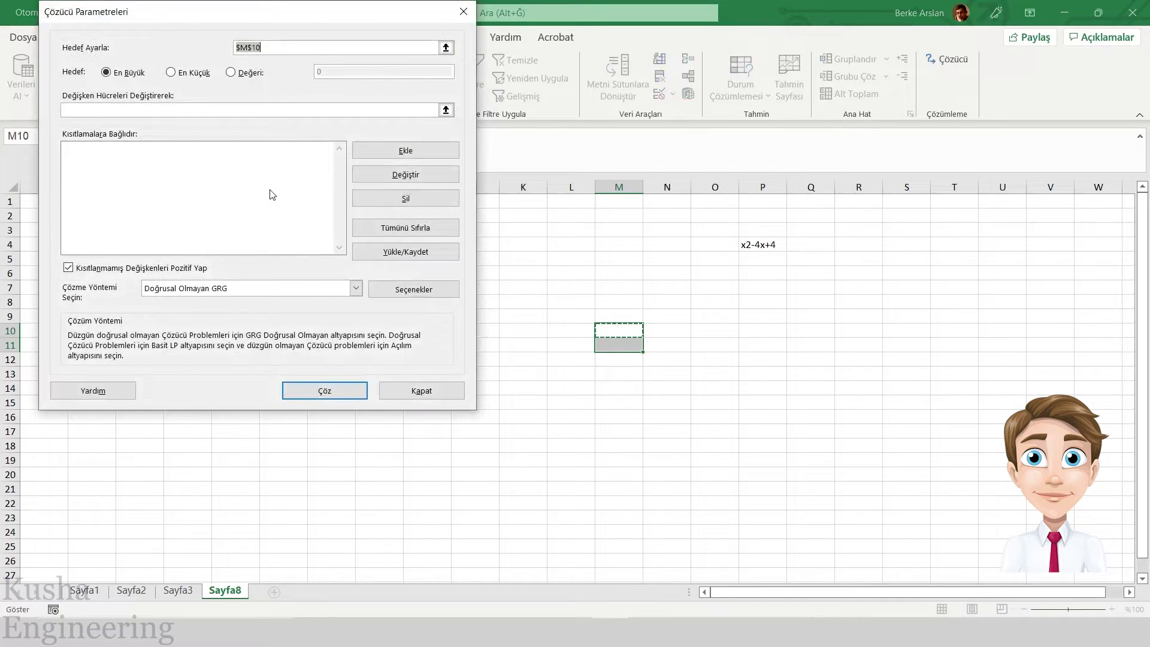
click(446, 47)
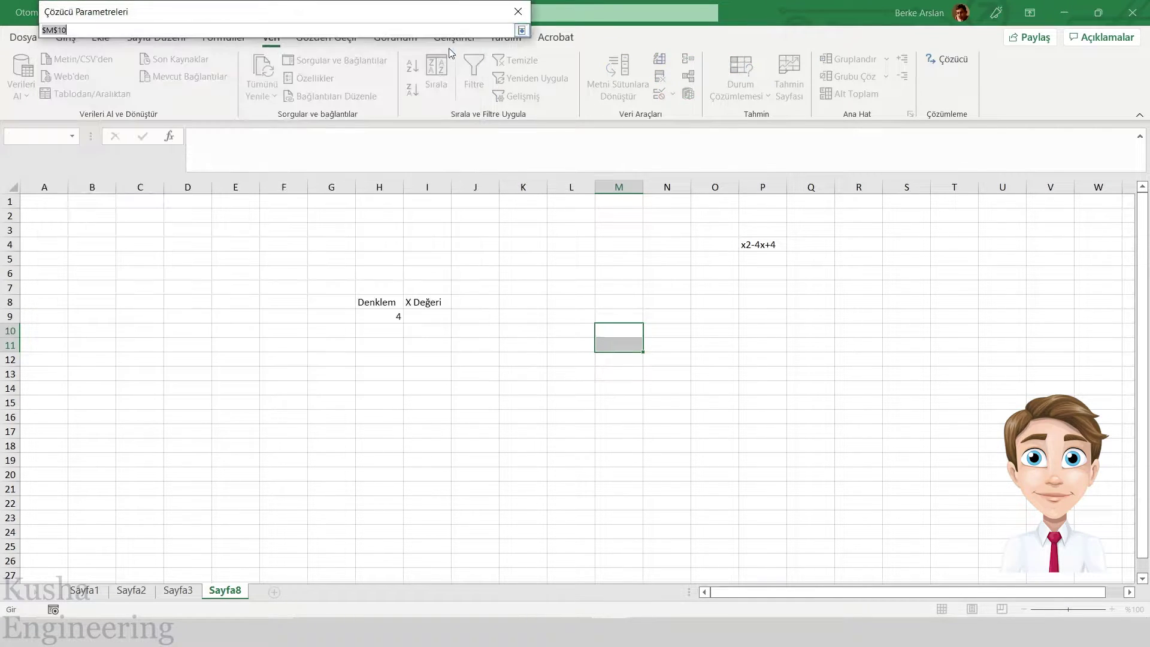
click(381, 319)
key(Return)
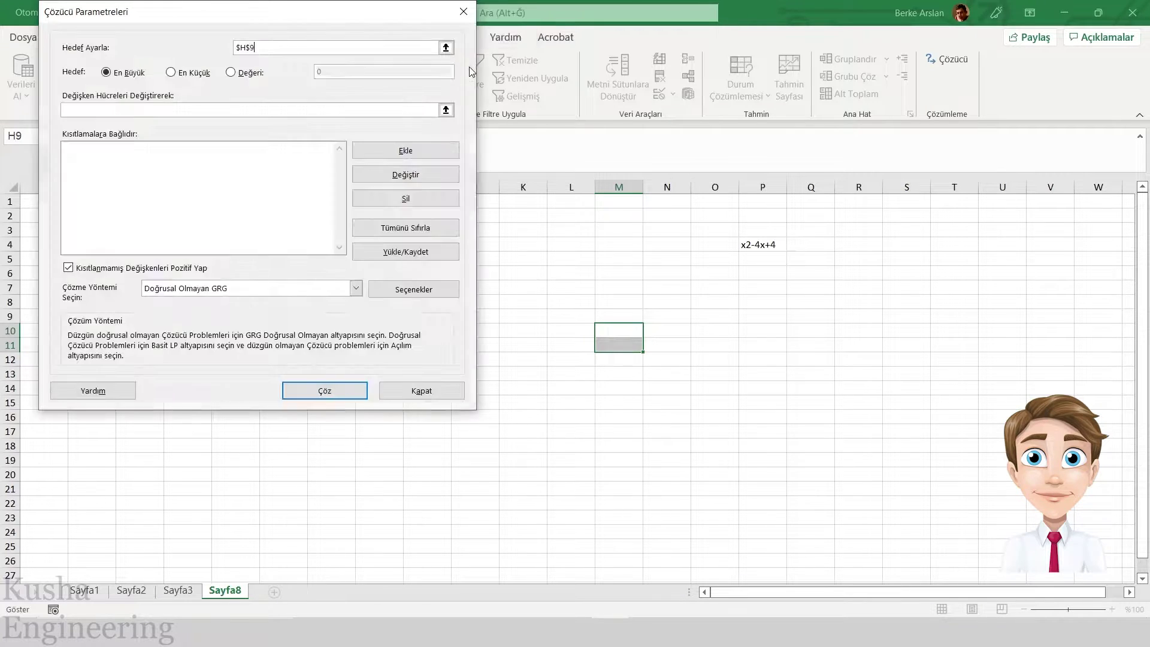
drag(337, 17, 843, 110)
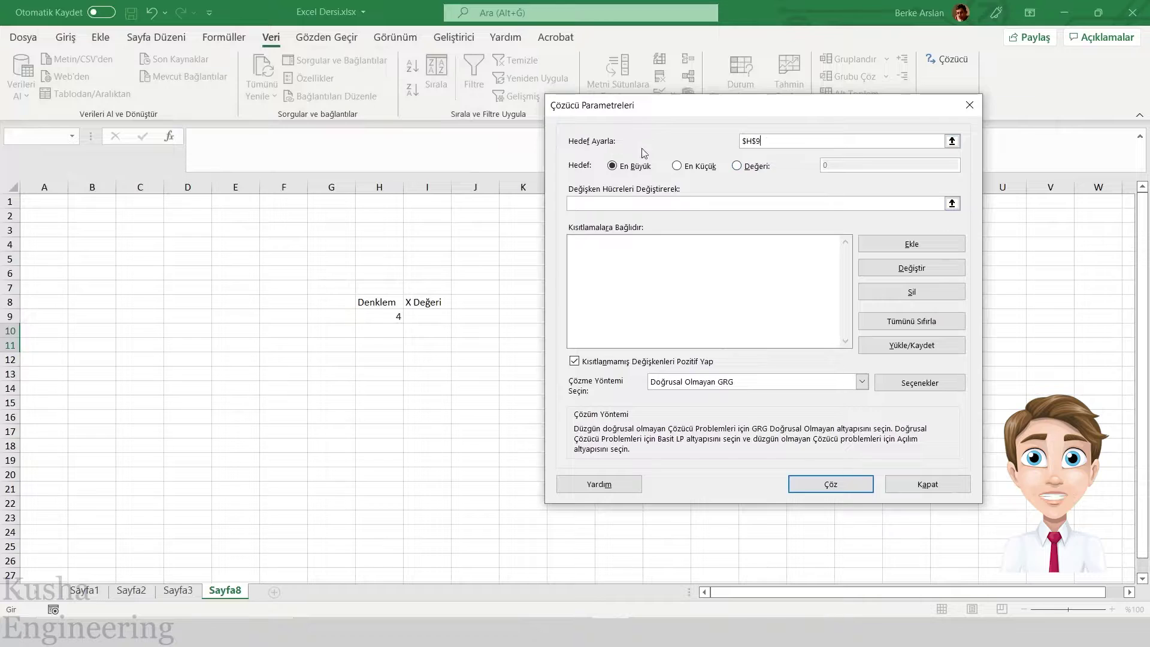
Step: Target a value of 0 by changing $I$9, solve, and keep the solution I9 = 2
click(762, 168)
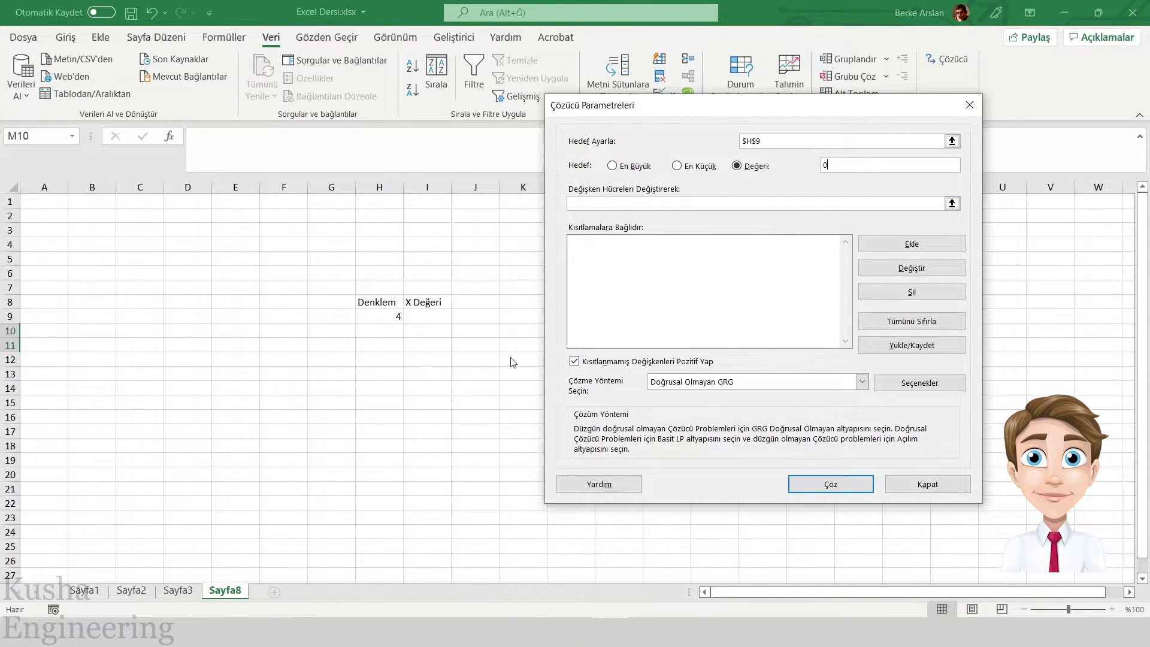
click(691, 203)
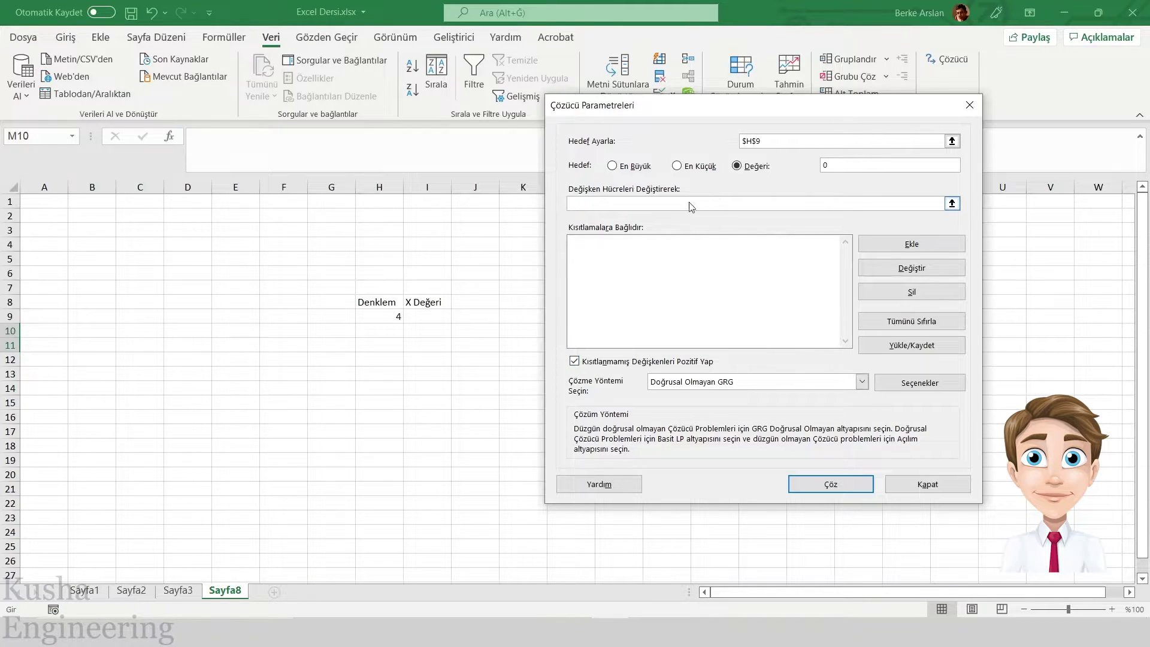
click(953, 204)
click(419, 317)
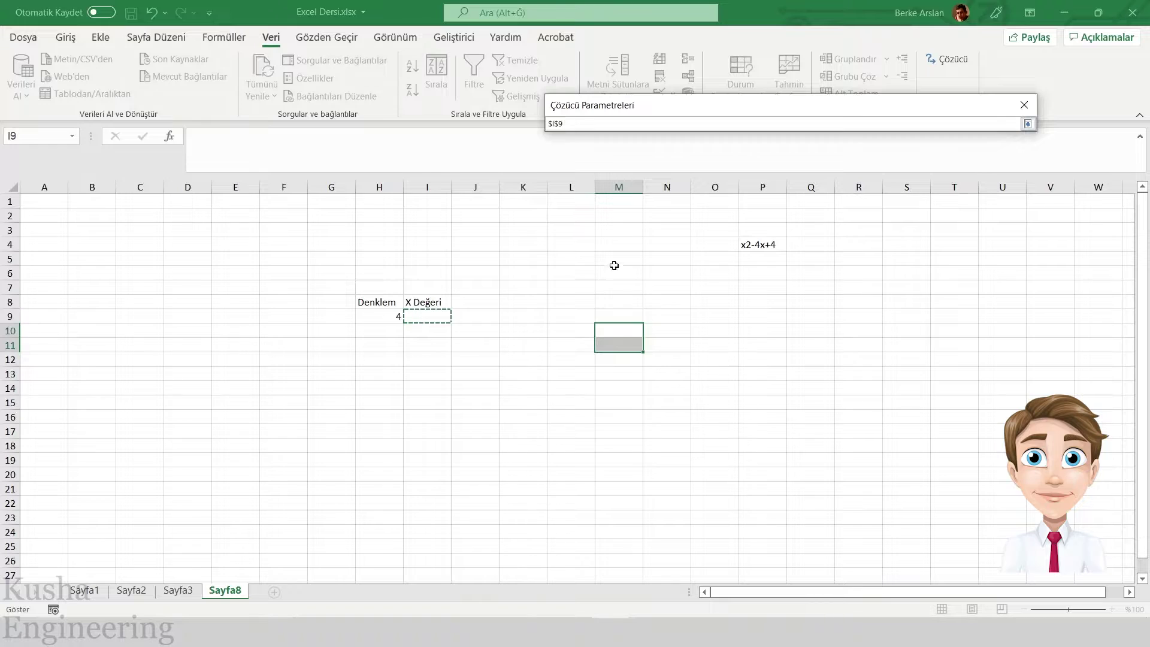
key(Return)
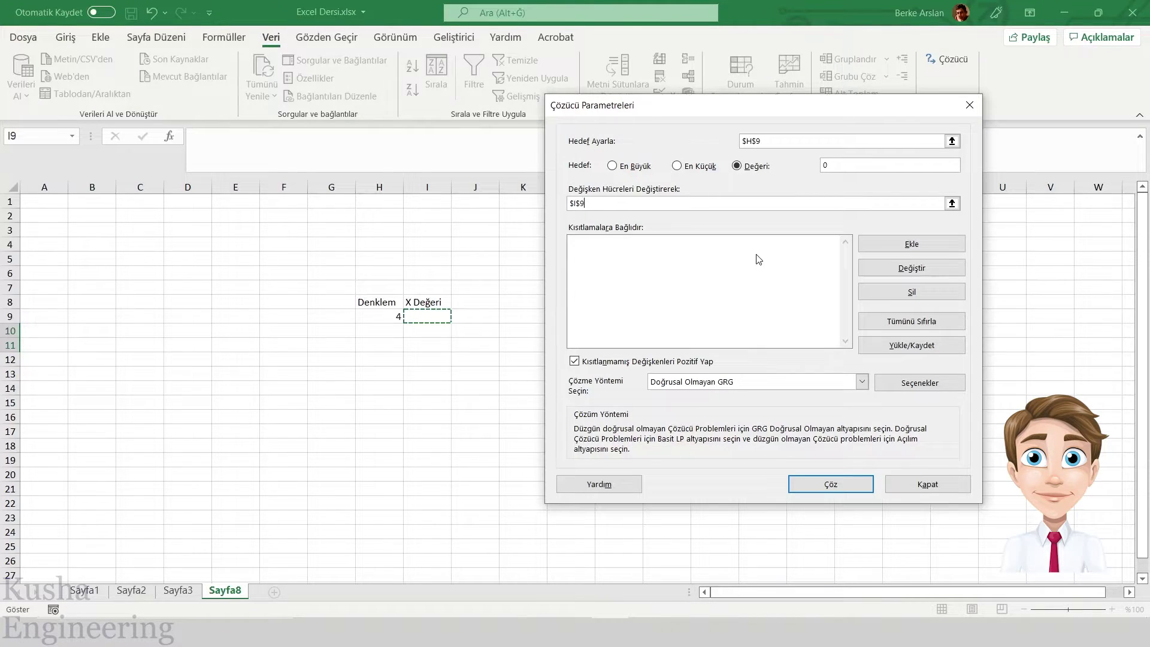
click(850, 490)
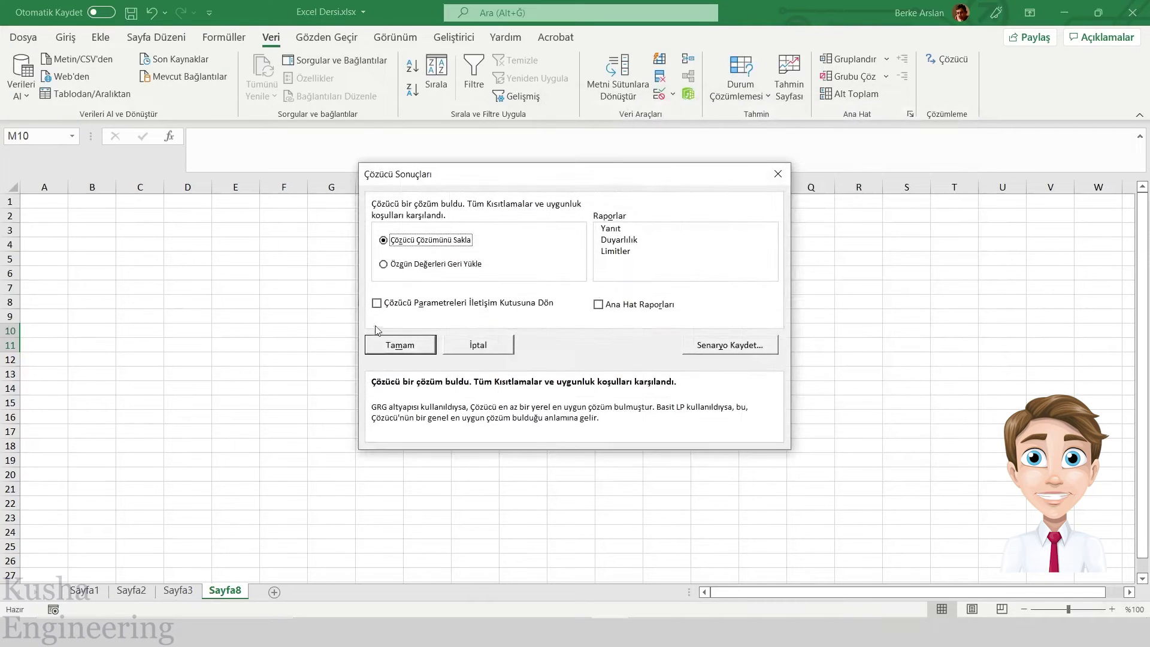
click(400, 345)
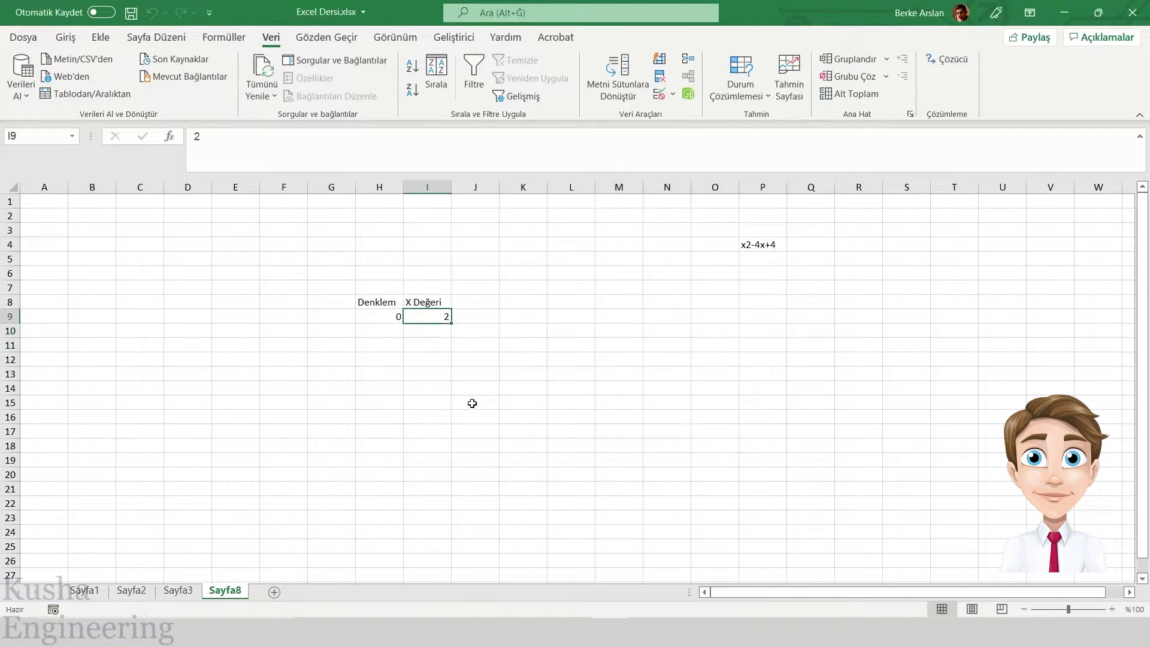
click(398, 320)
click(424, 318)
Step: Type 0,256x2+0,472x+10,22 into P5 and widen column P to fit it
click(778, 264)
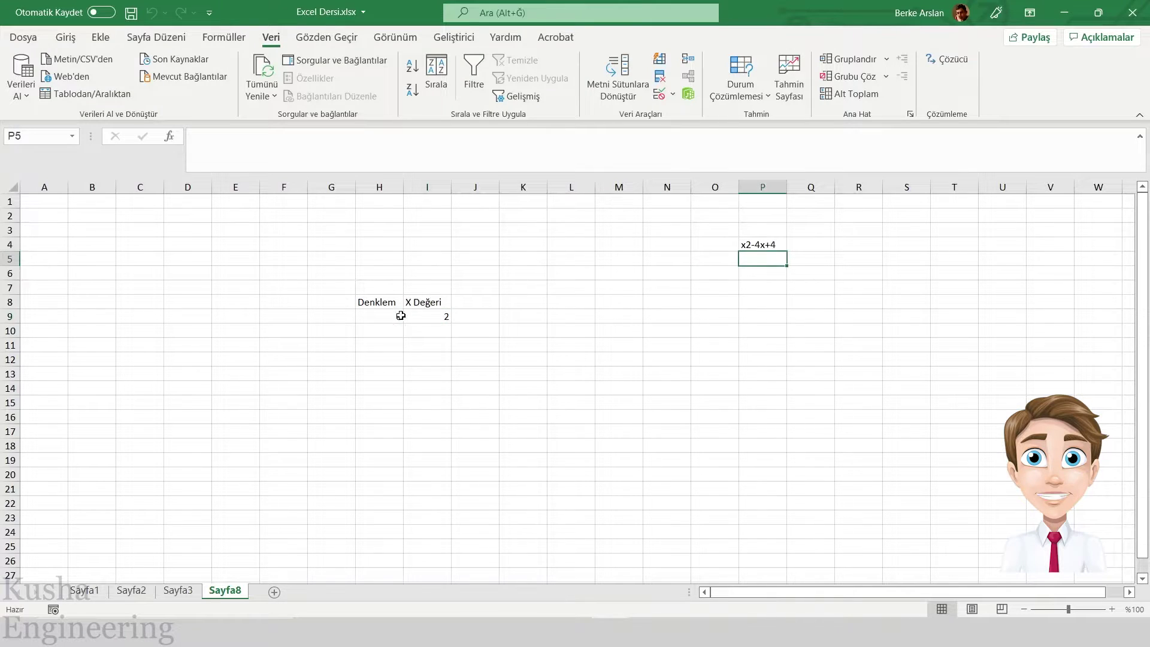
text(0)
text(,256)
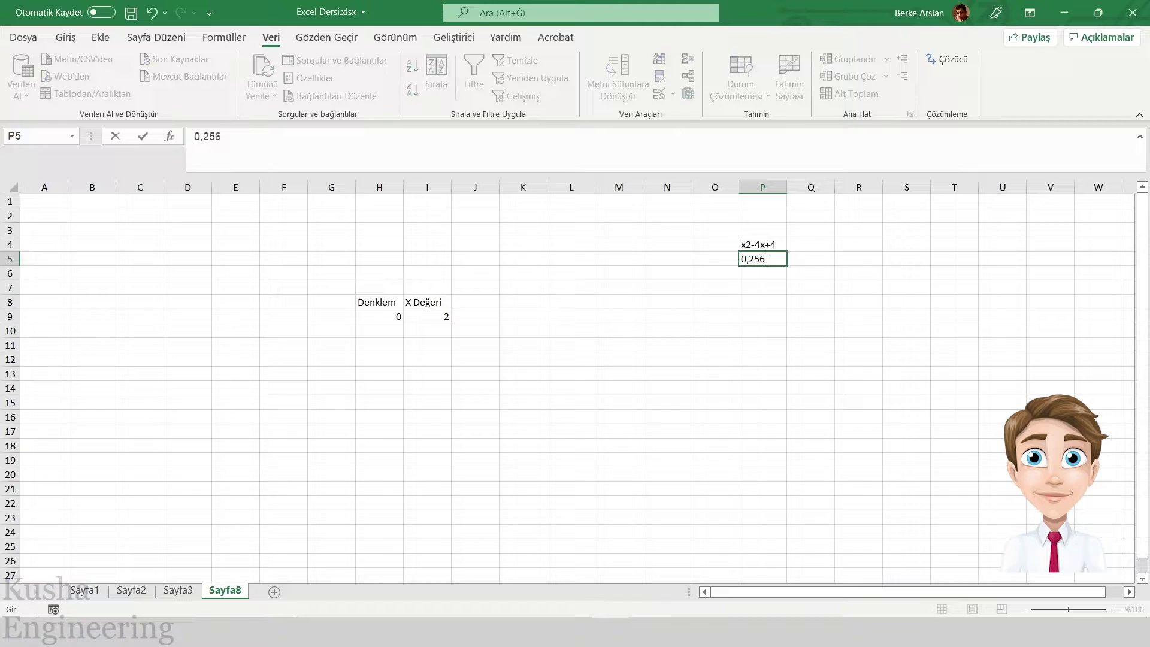
text(x2+)
text(0,)
text(472x+)
text(10)
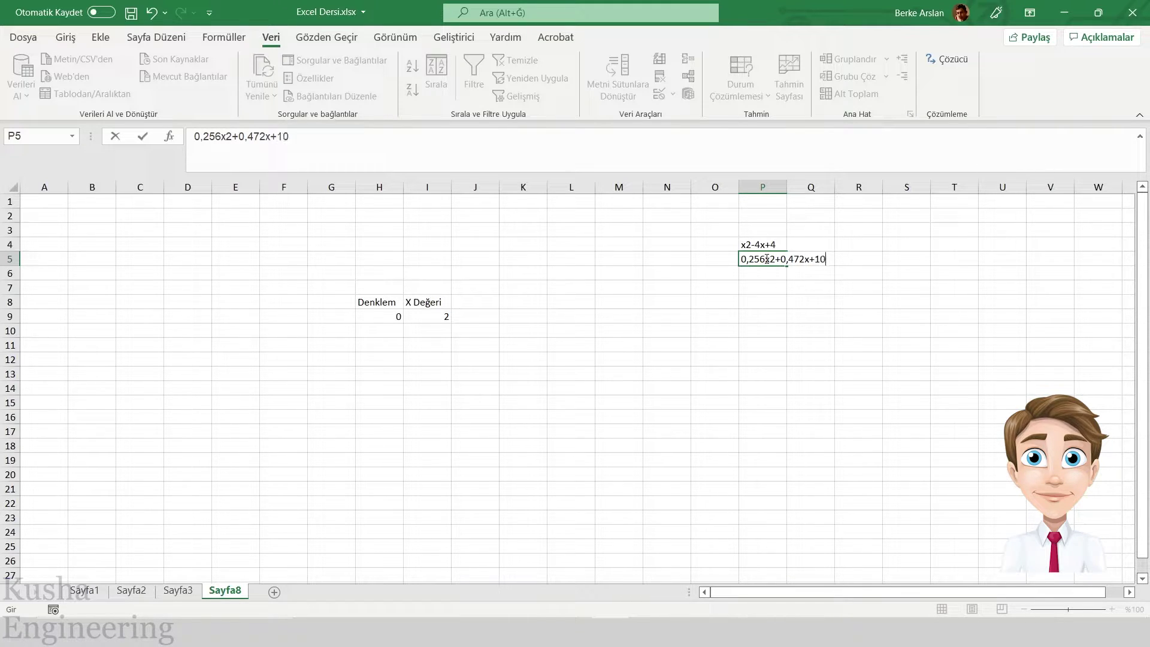
text(,22)
key(Return)
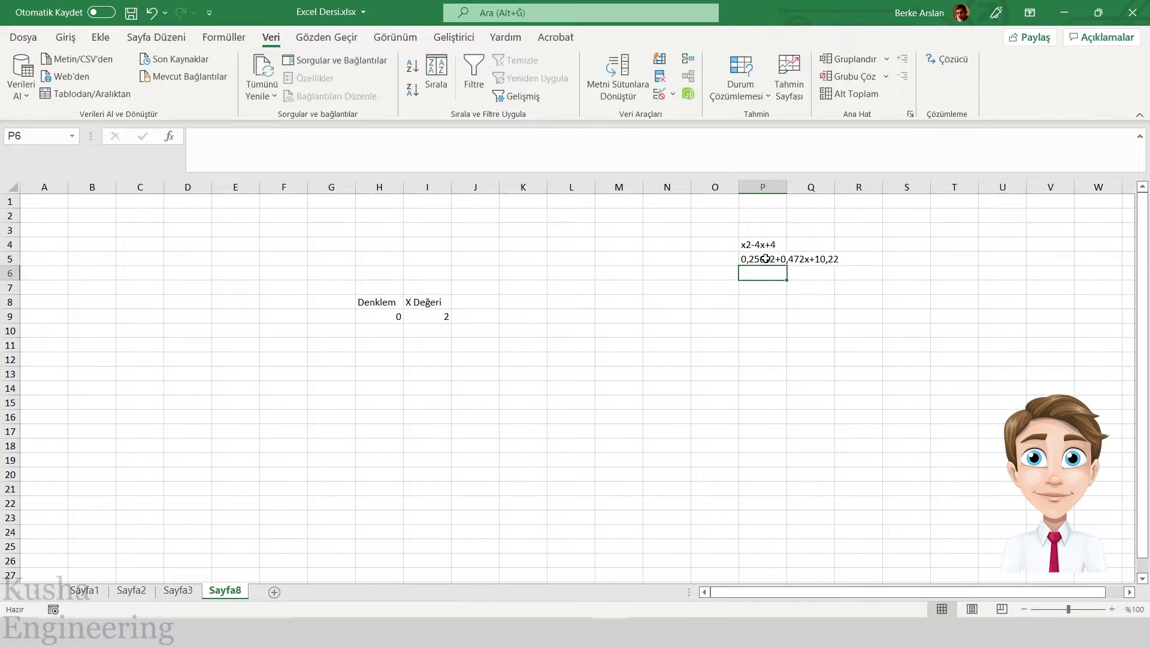
drag(802, 188, 921, 188)
click(986, 318)
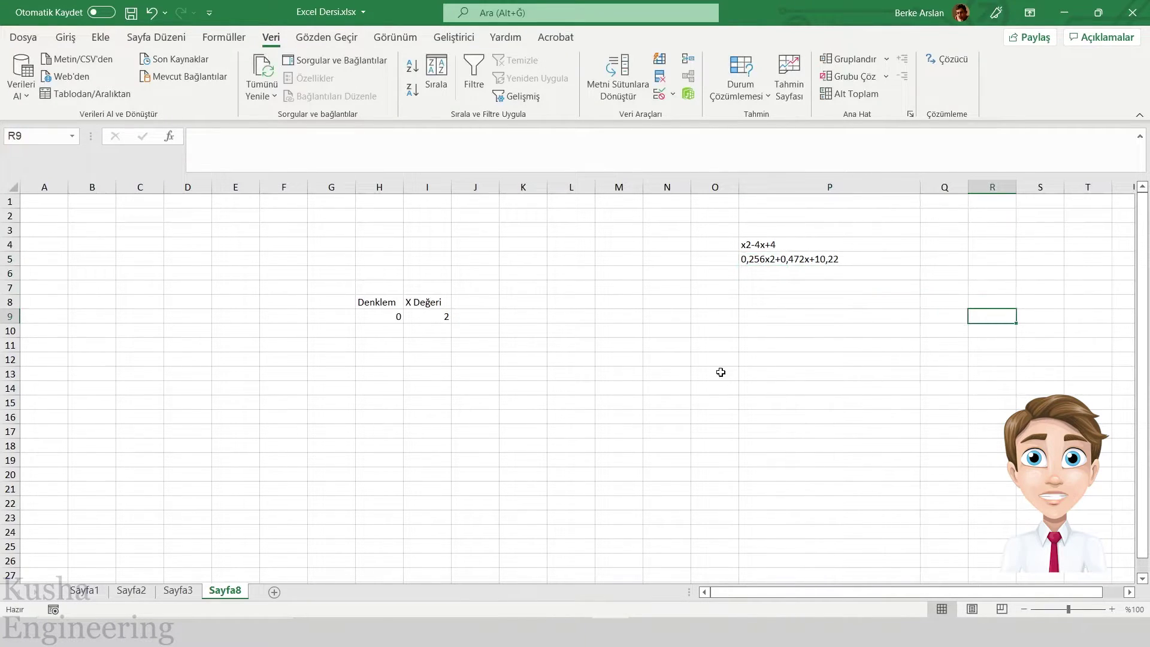
click(768, 264)
click(793, 241)
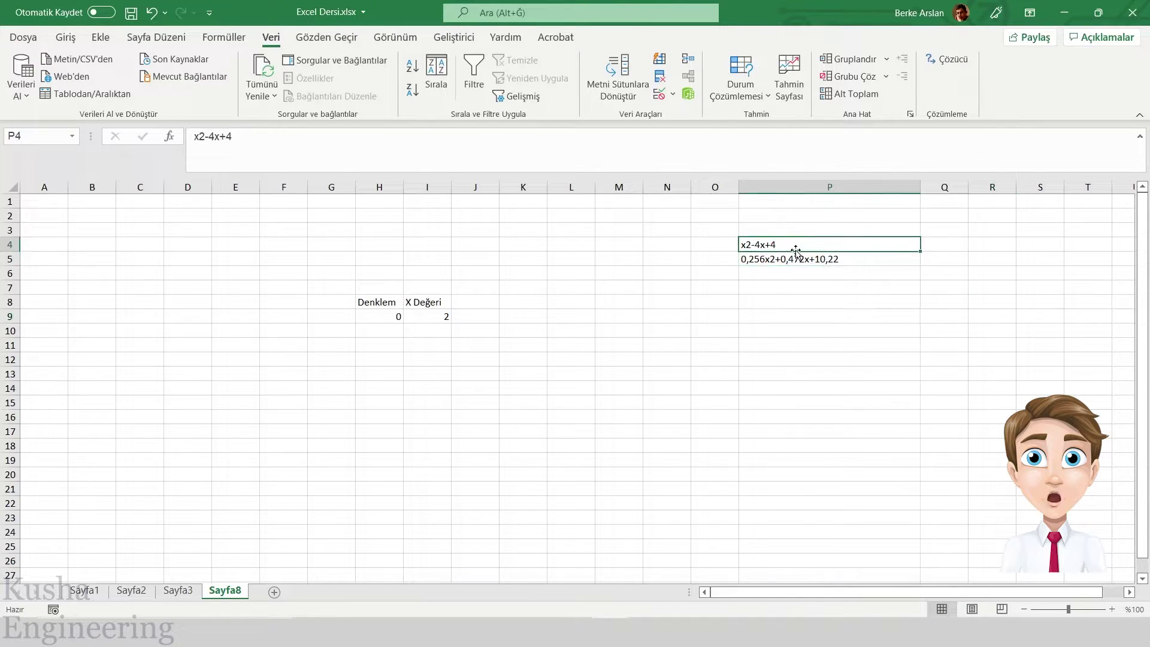
Step: Start rewriting H9's formula with 0,256, then put 2 in I9
click(381, 317)
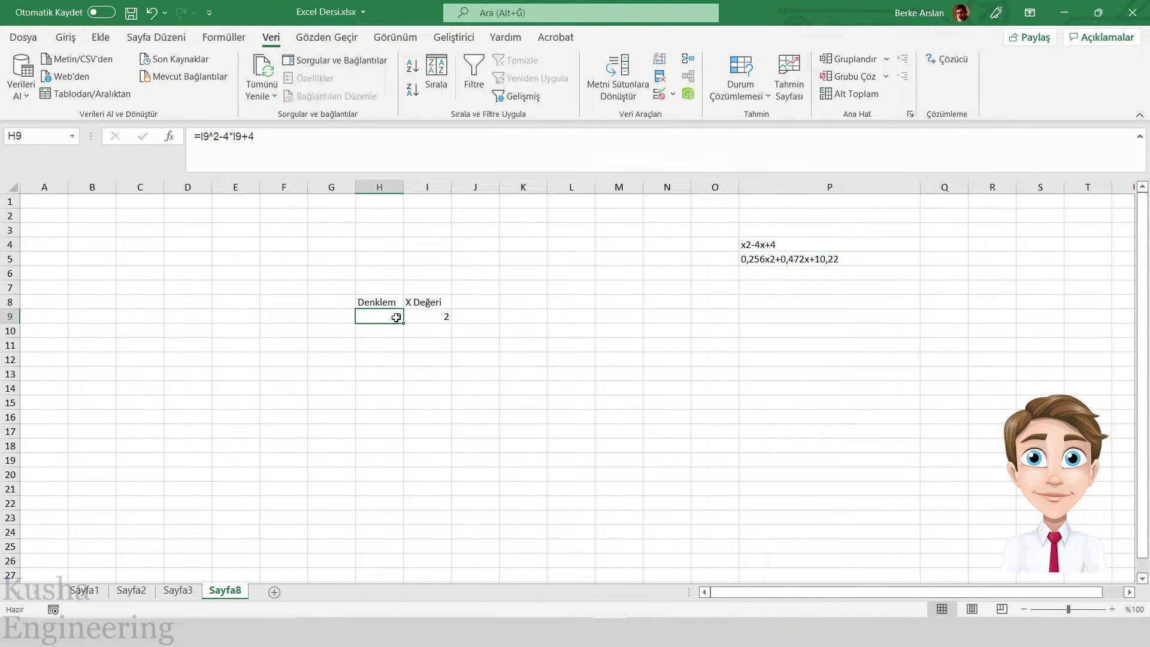
drag(314, 148, 207, 137)
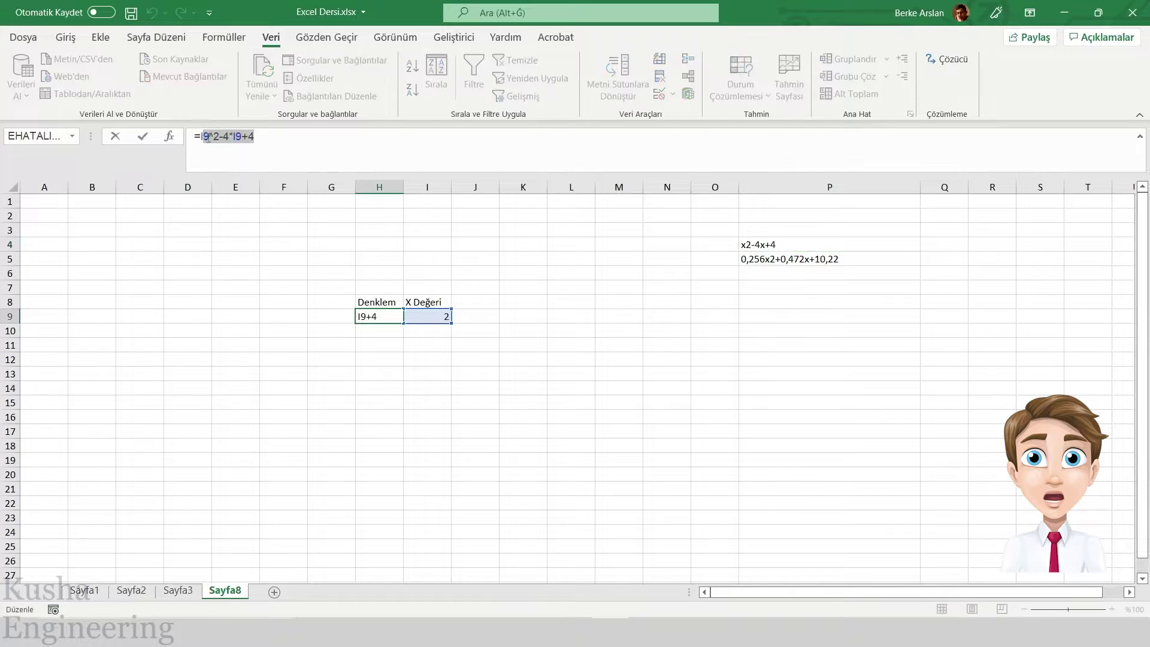
text(I)
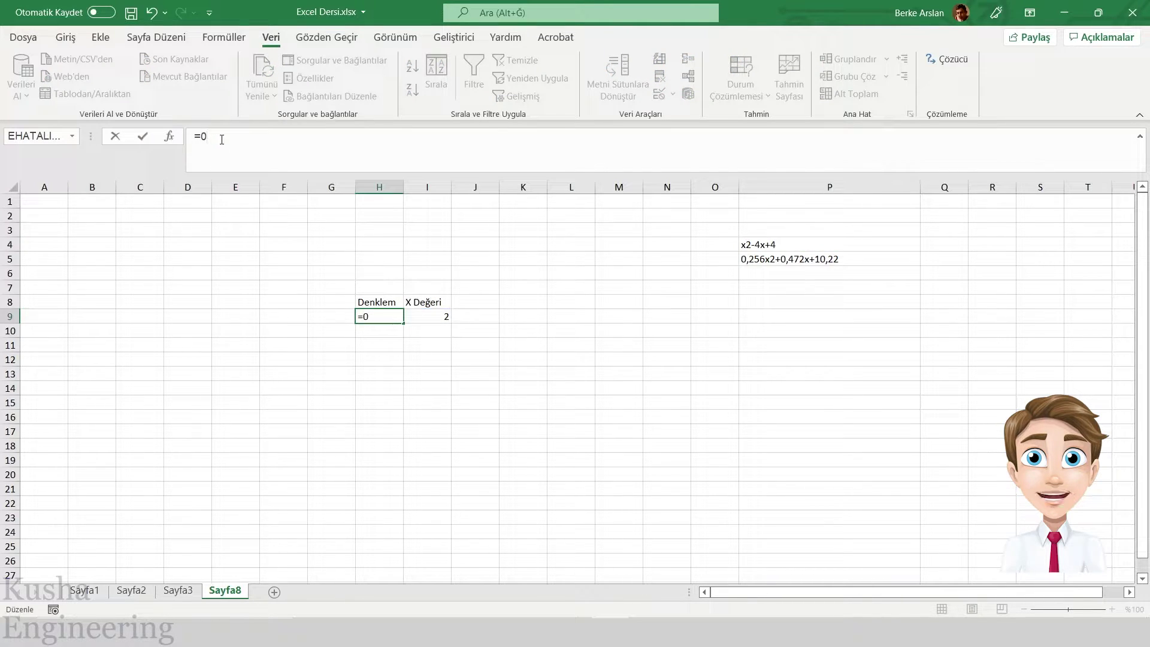
text(,256)
click(439, 315)
click(381, 318)
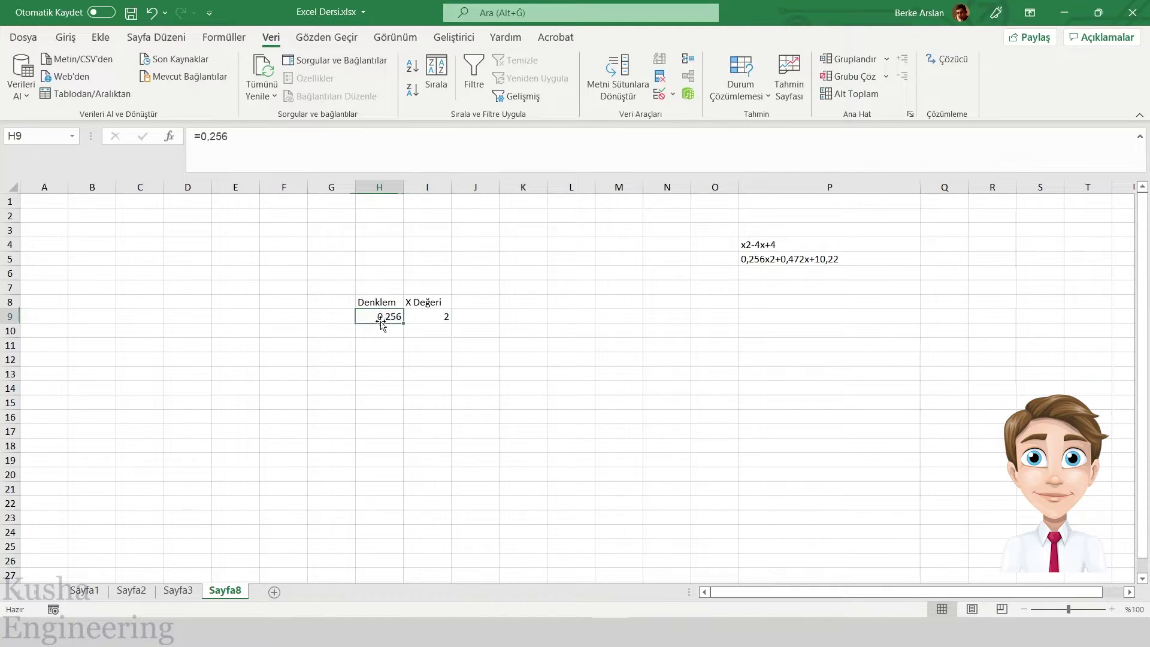
click(250, 134)
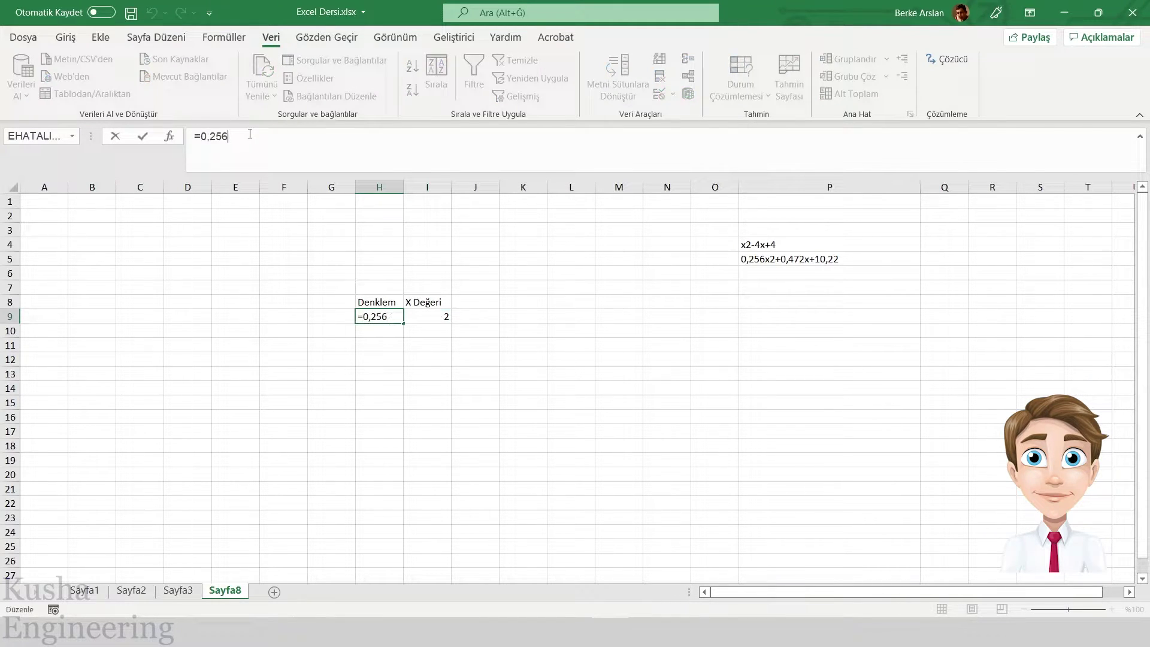
text(*)
key(Escape)
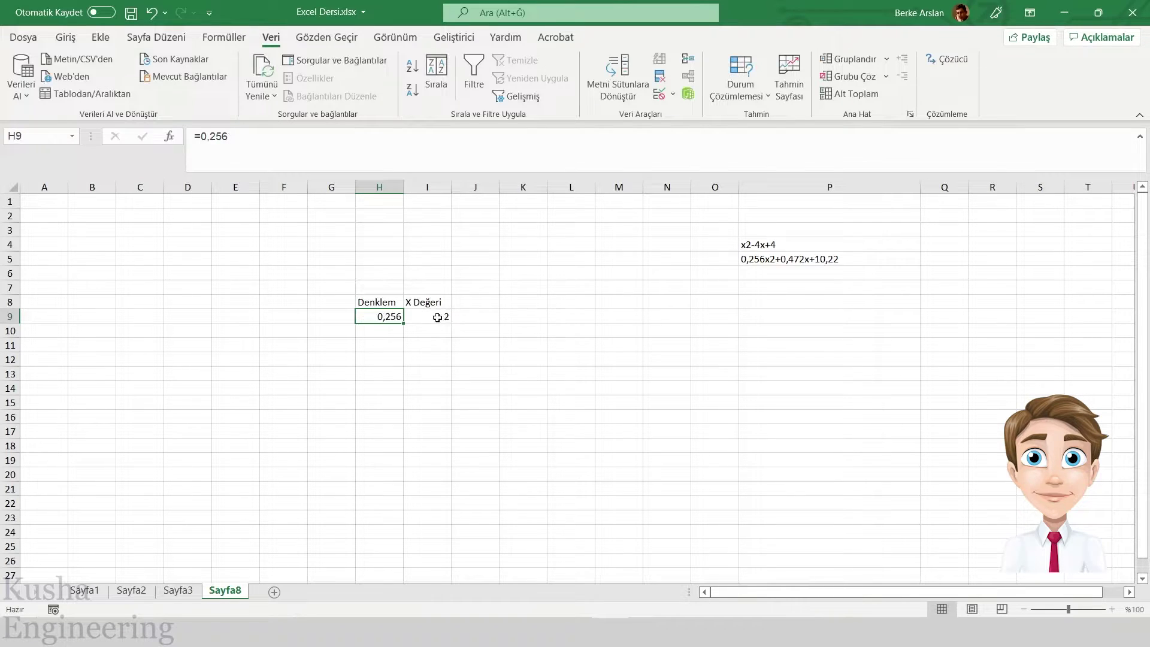
double_click(448, 317)
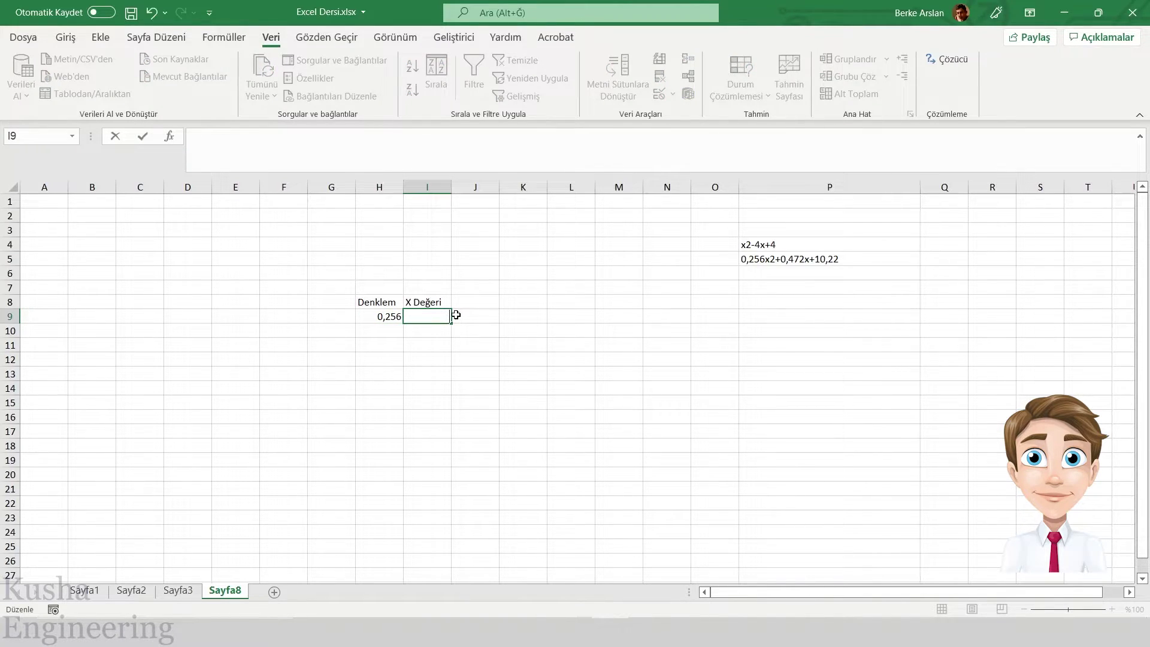
text(2)
key(ctrl+Return)
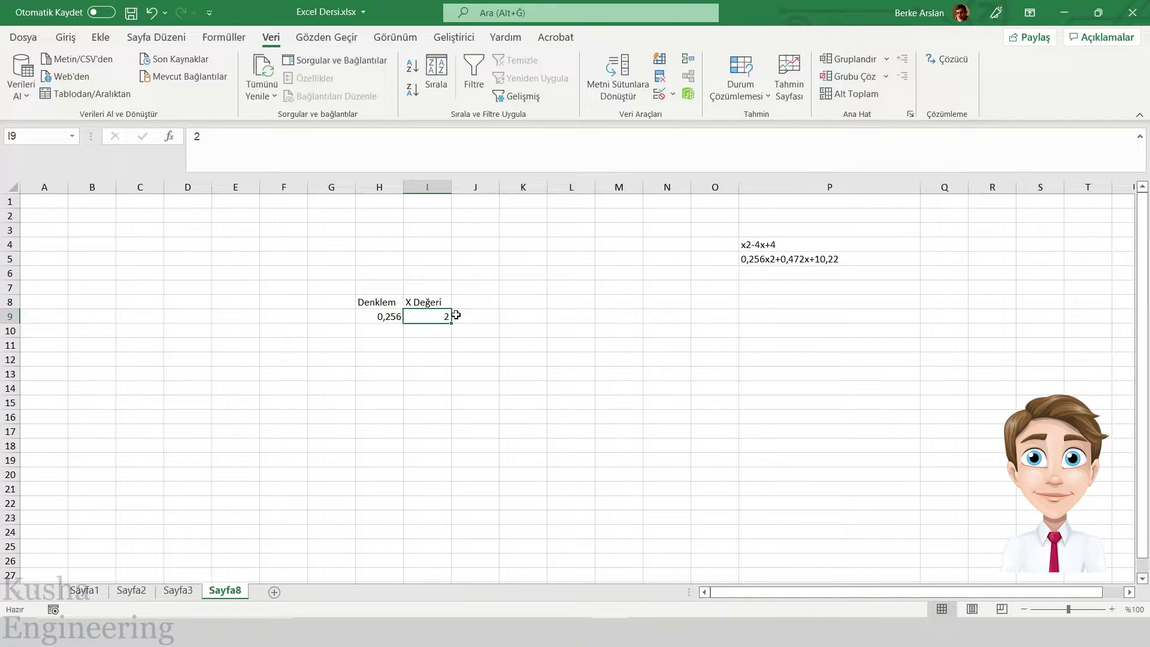
Step: Finish H9 as =0,256*I9^2+0,472*I9+10,22
click(390, 317)
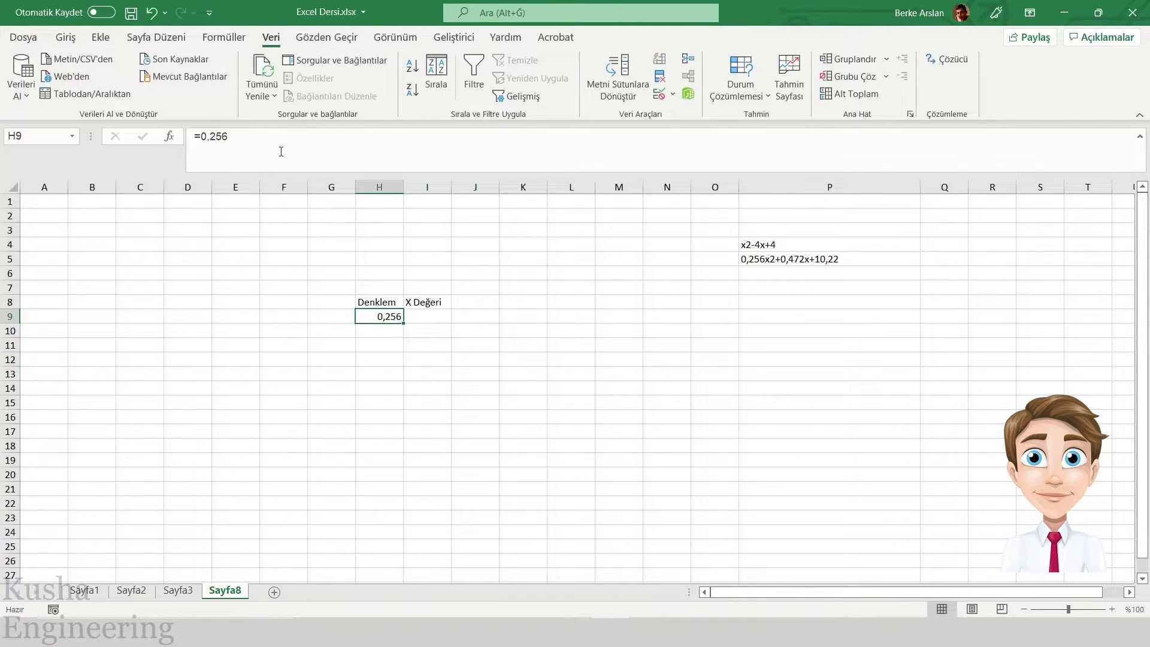
click(284, 145)
text(*)
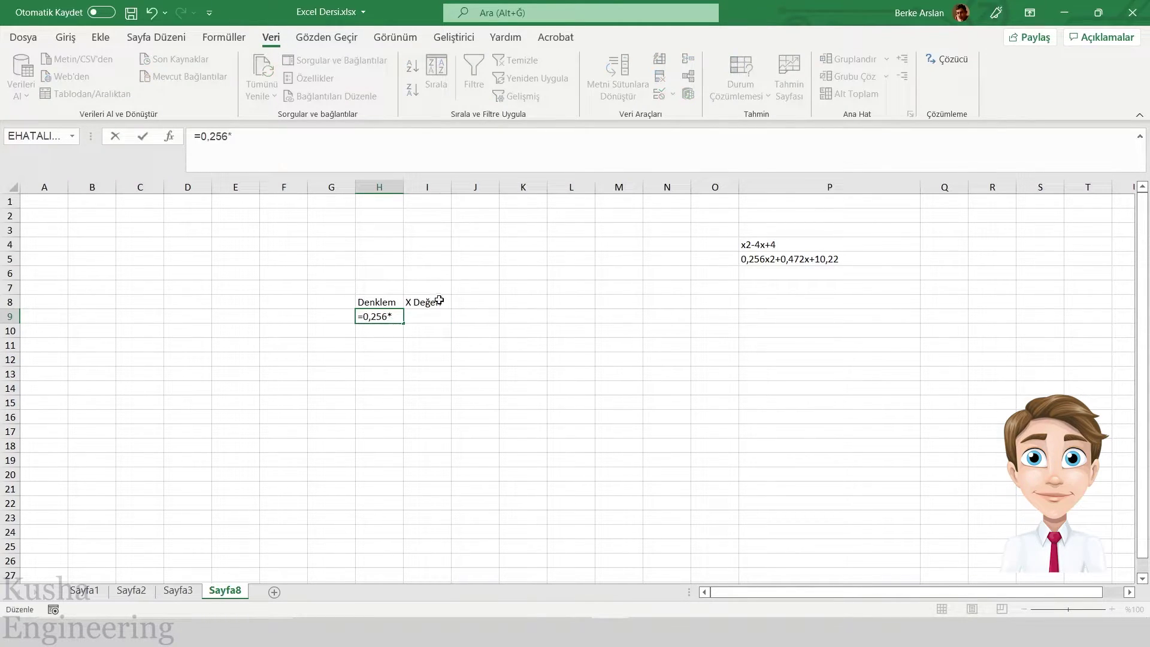
click(437, 314)
text(^2)
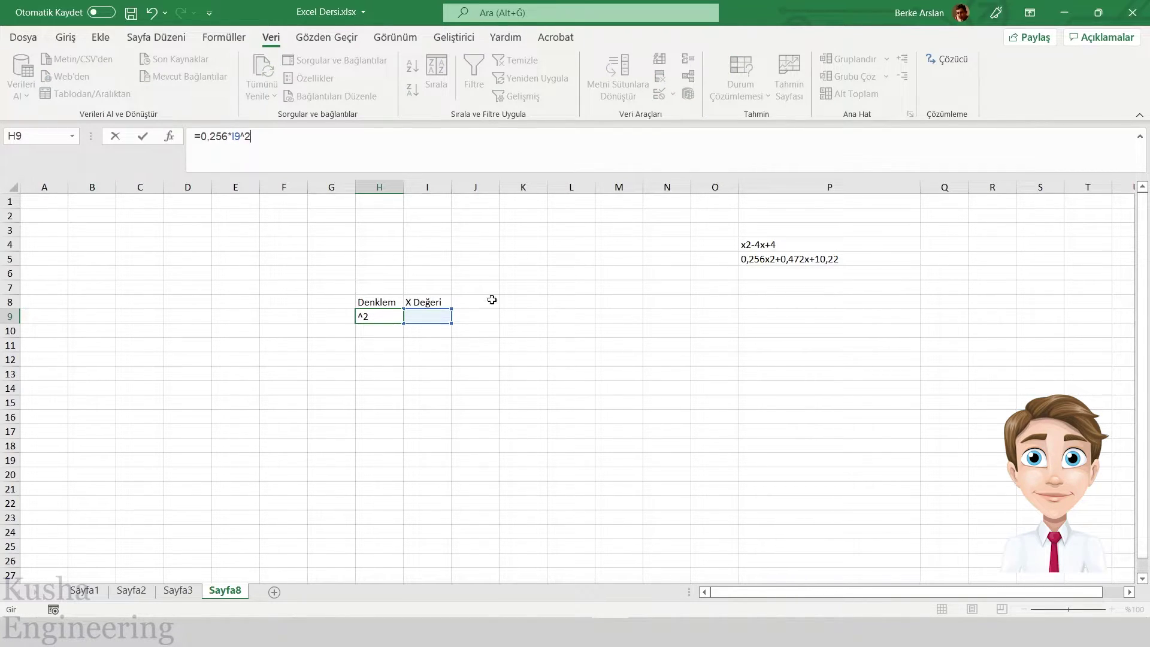
text(+0)
text(,472*)
click(420, 319)
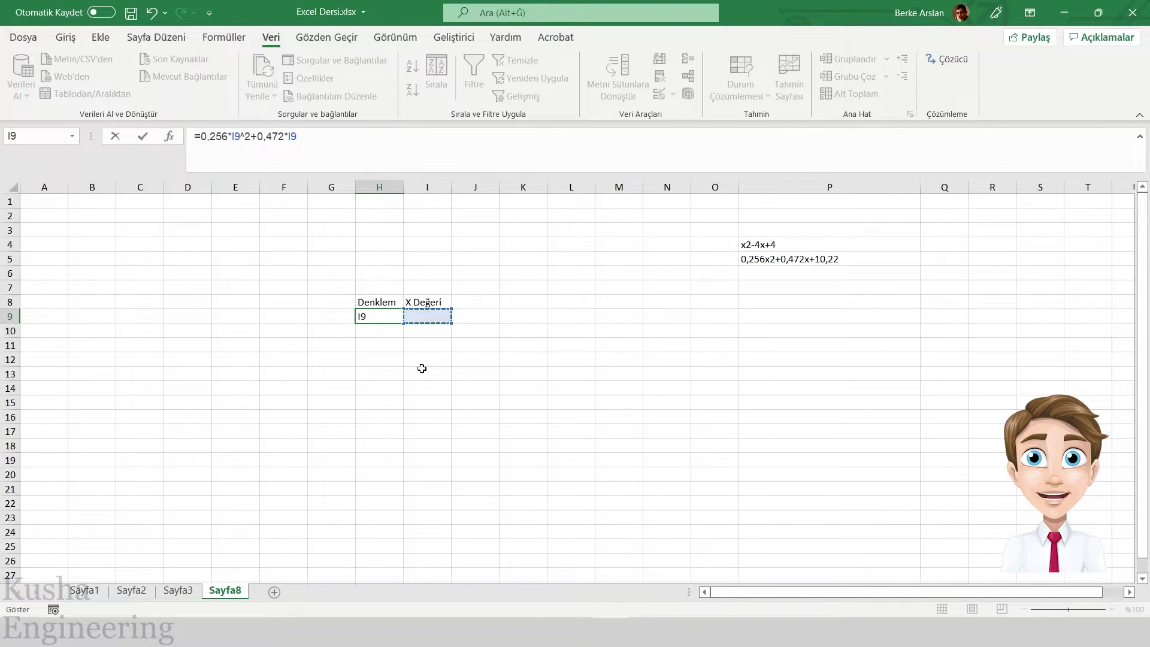
text(+)
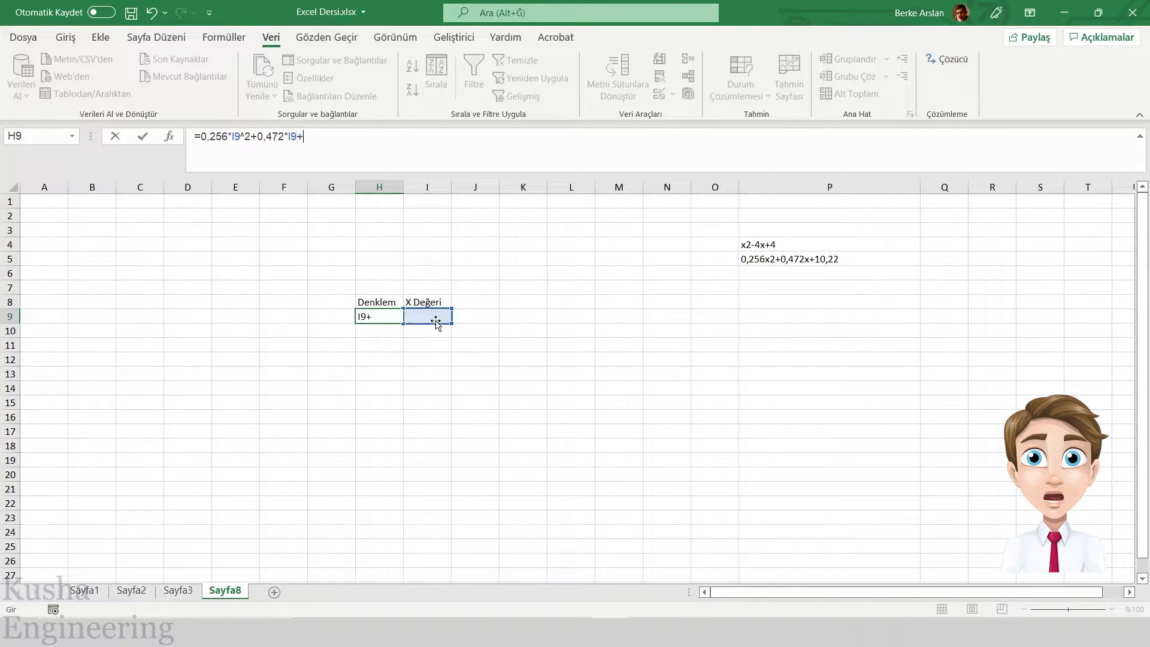
text(10,22)
key(Return)
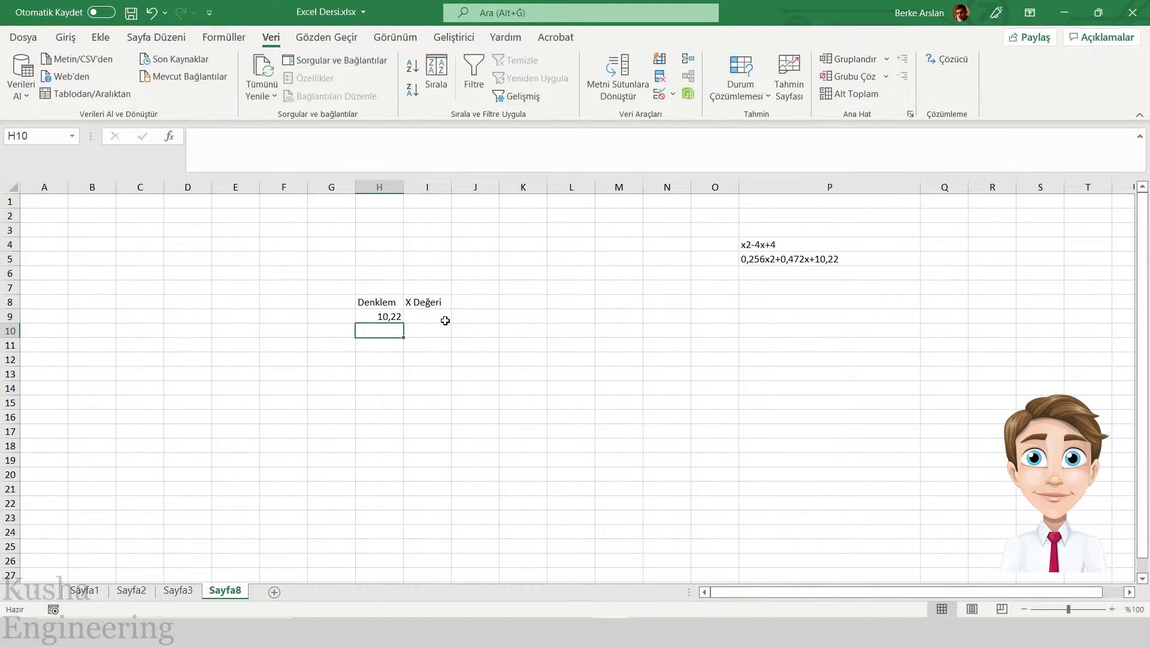
Step: Check H9's new formula against the X value in I9
click(436, 322)
click(377, 323)
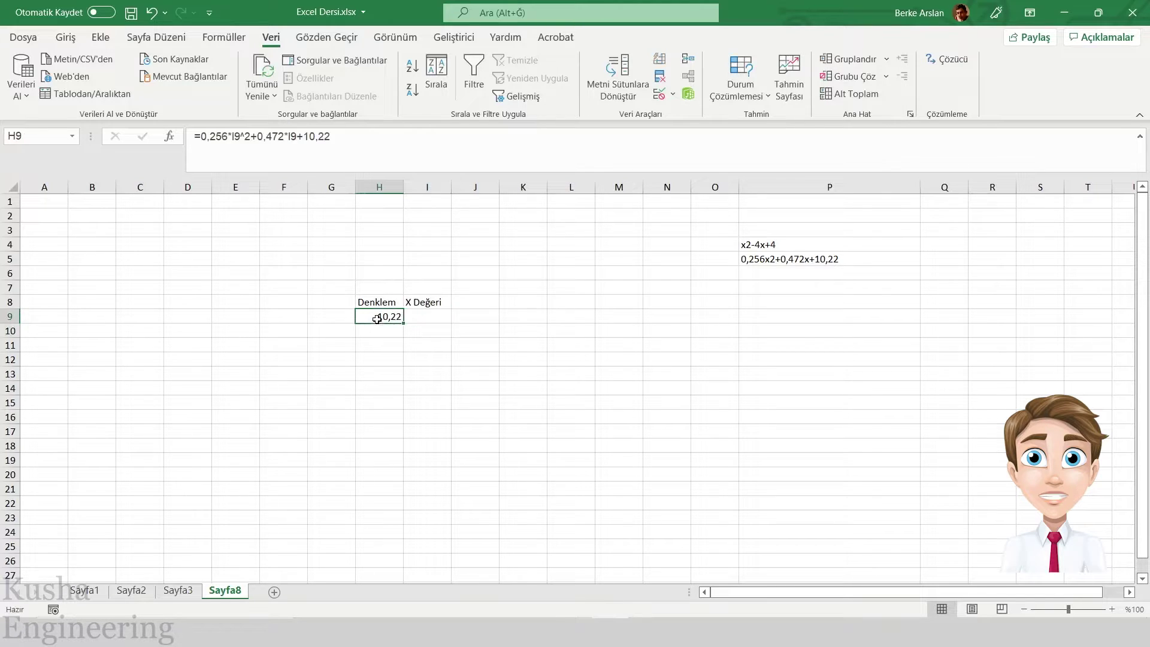
click(426, 318)
click(392, 321)
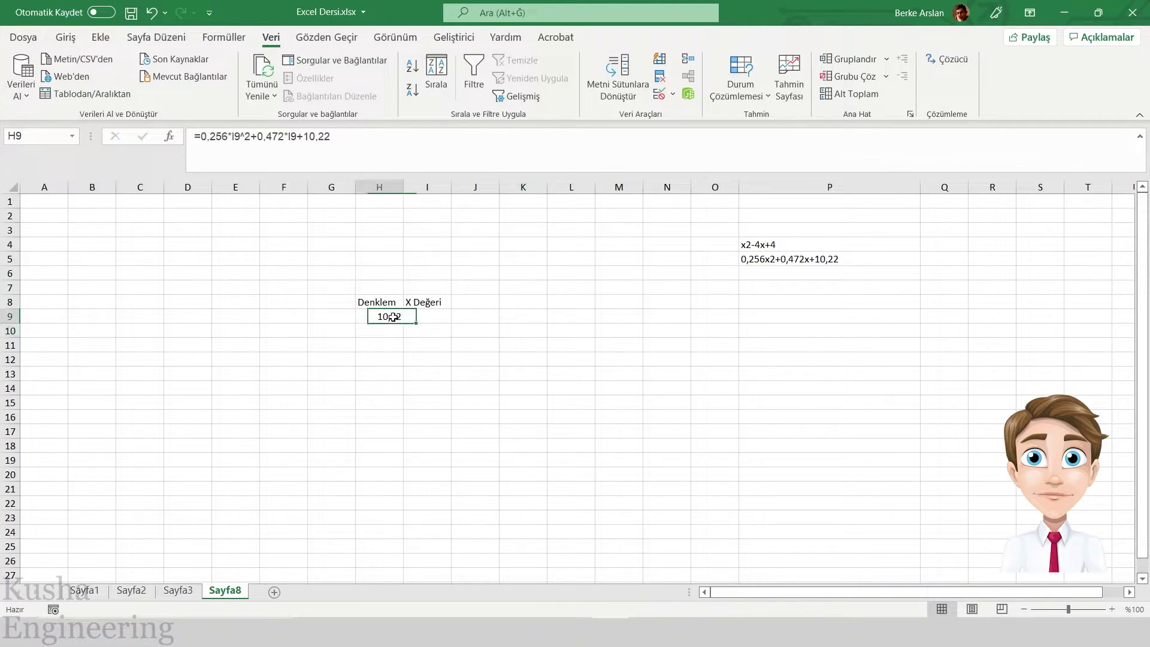
click(417, 321)
click(398, 321)
click(428, 320)
click(388, 324)
click(436, 323)
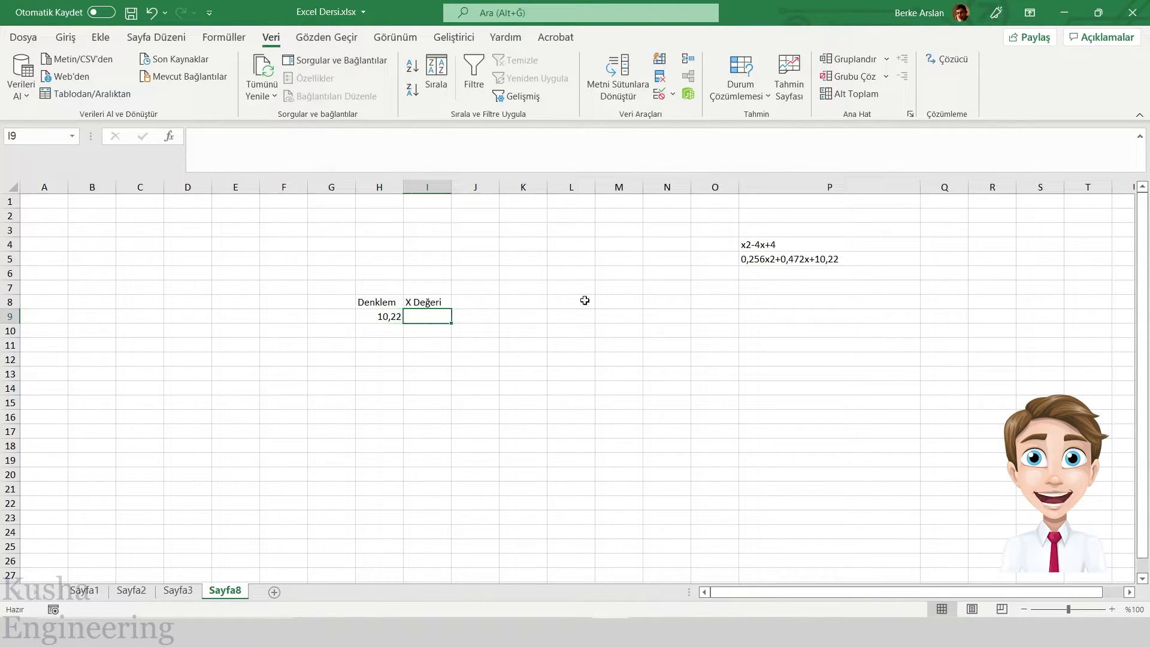
Step: Run Solver for H9 = 0 by changing I9; no feasible solution, I9 left at 0
click(948, 59)
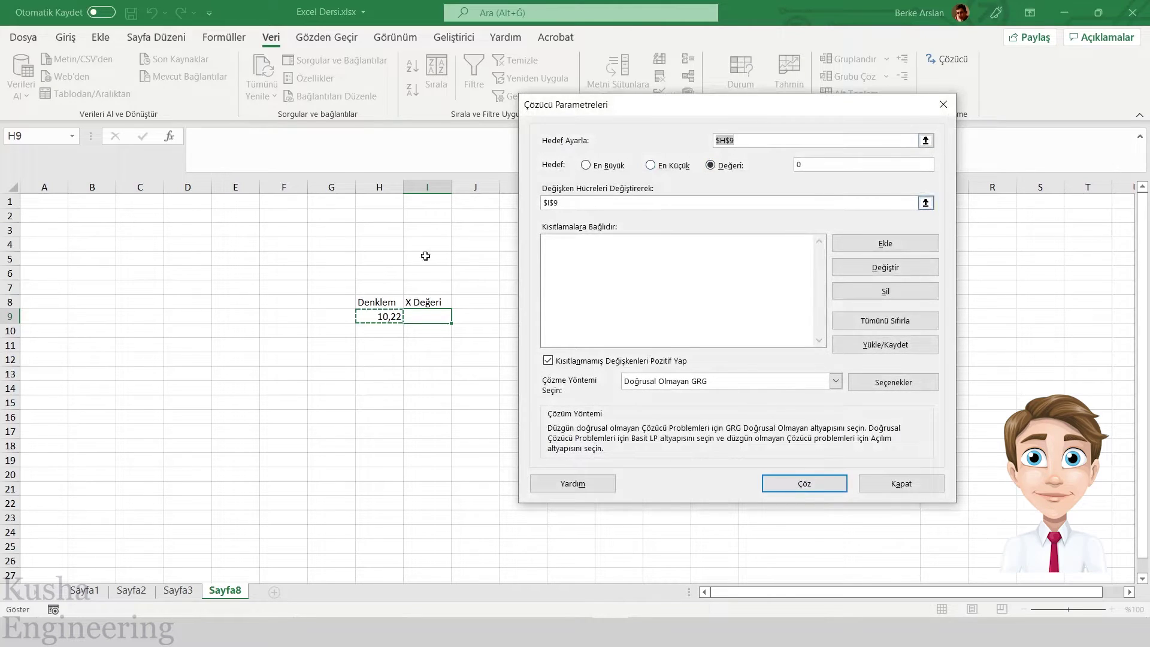
click(590, 204)
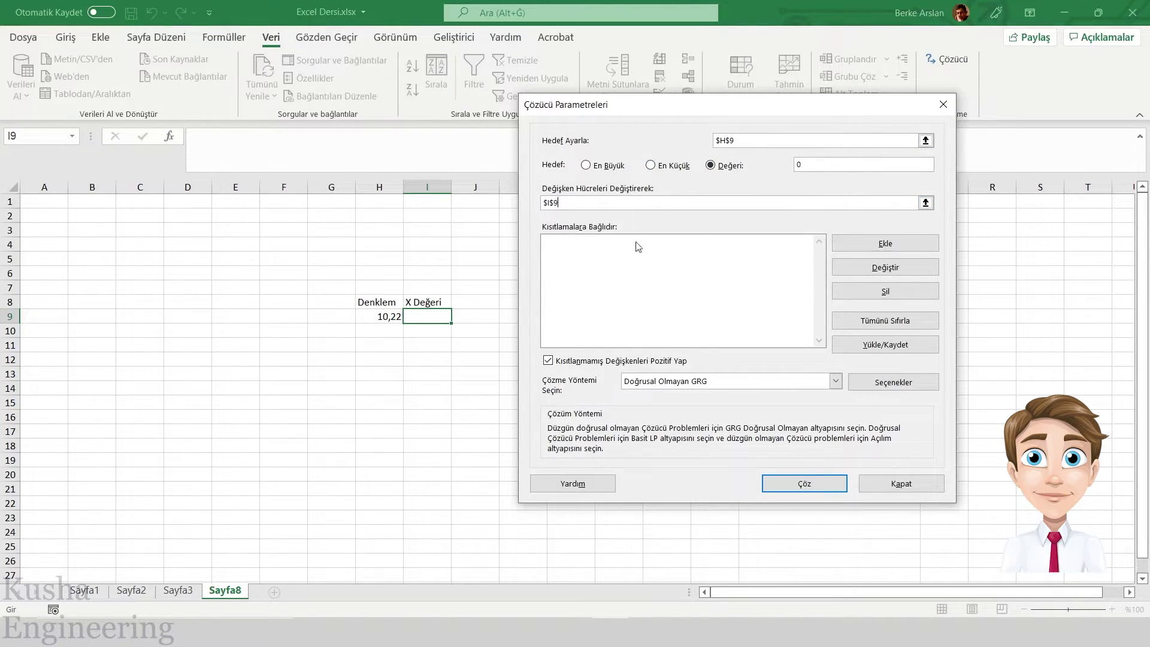
click(806, 485)
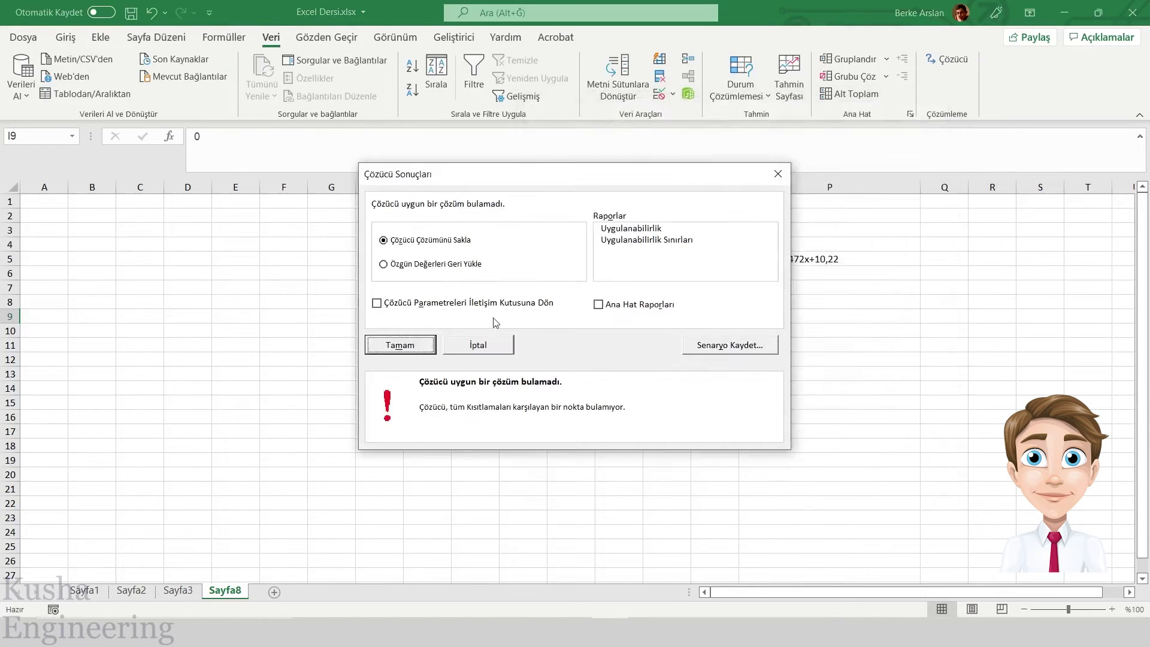
click(408, 341)
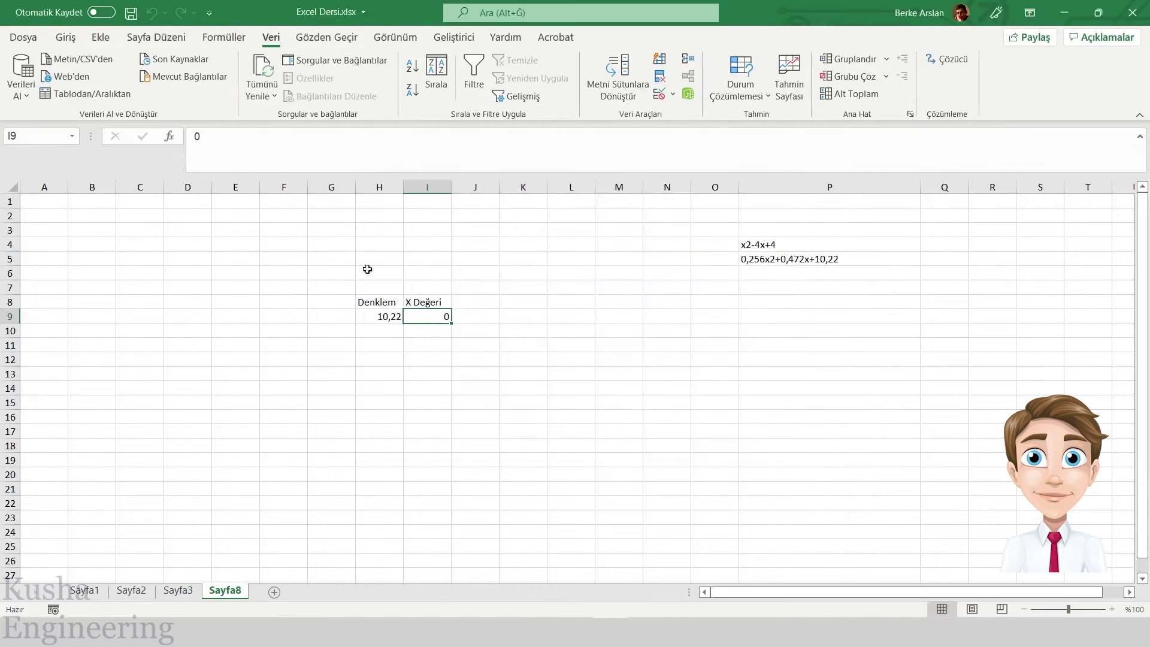
click(378, 321)
Step: Change H9's linear term to −0,472 and rerun Solver, setting I9 to 0,921875
click(258, 137)
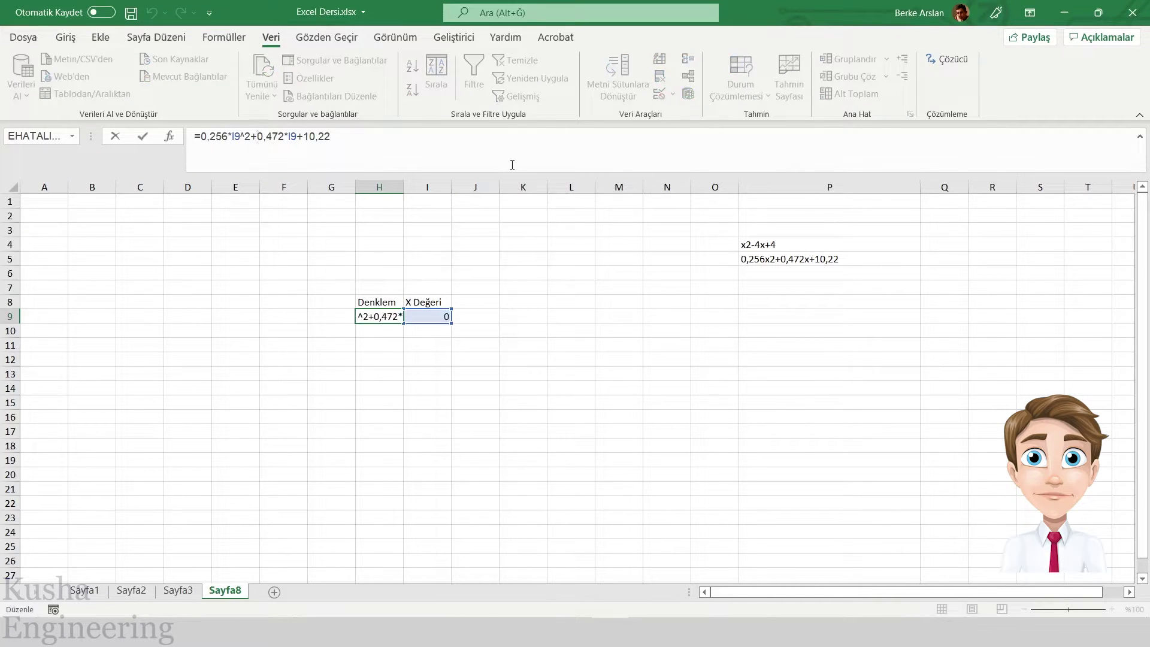
key(Return)
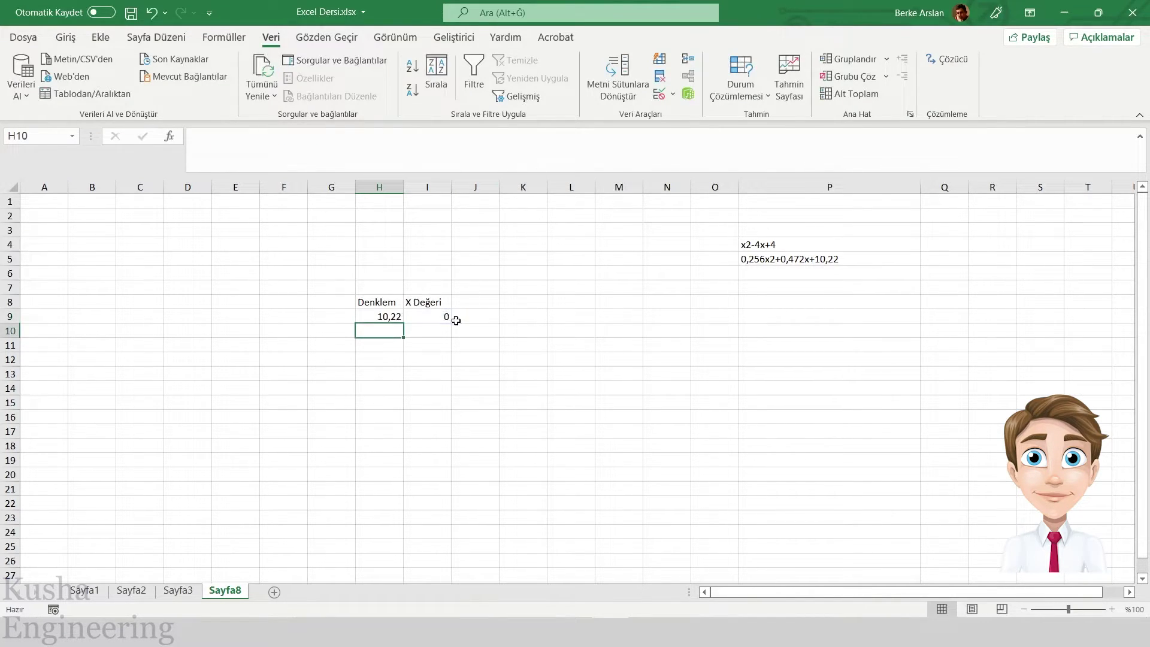
key(Up)
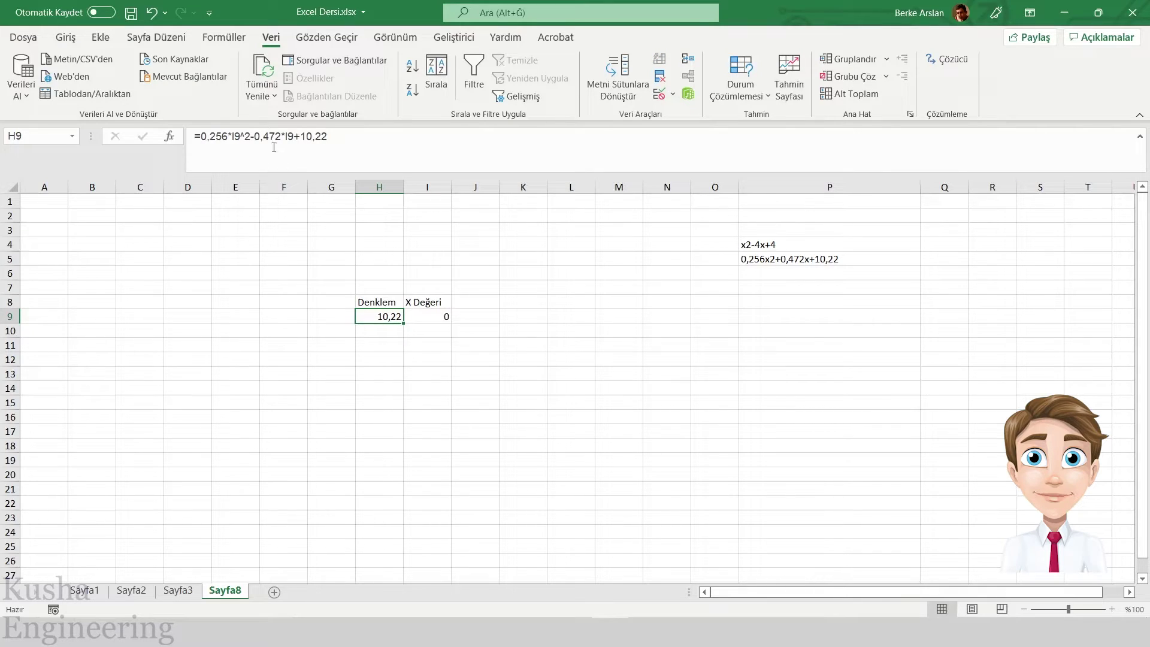
click(286, 137)
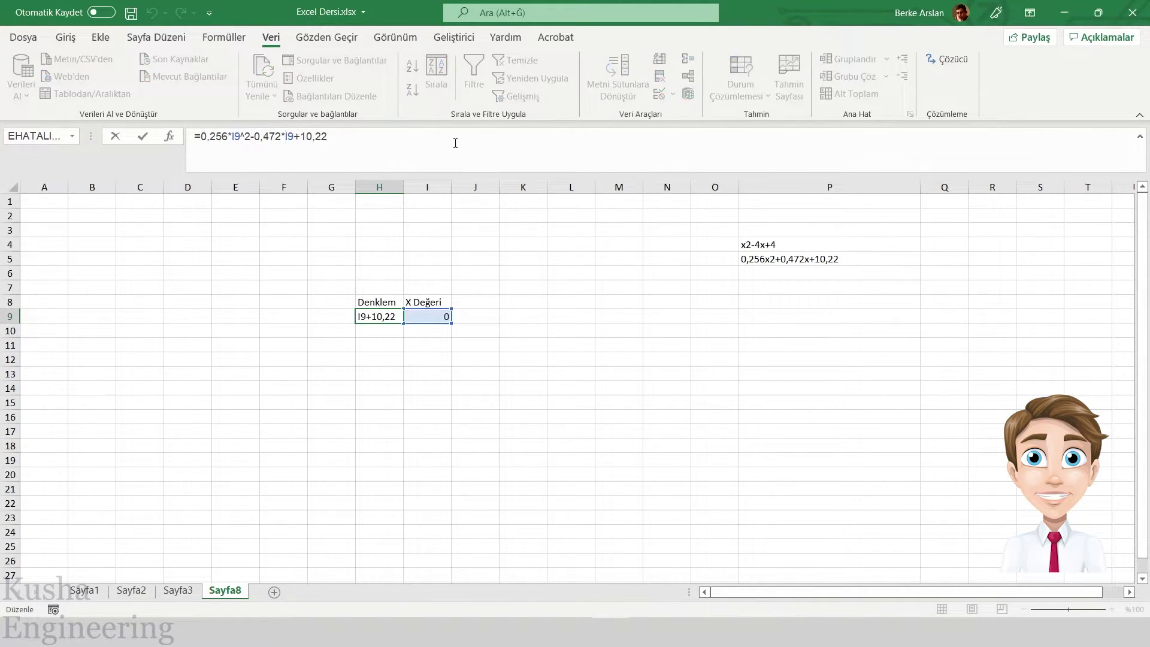
key(Escape)
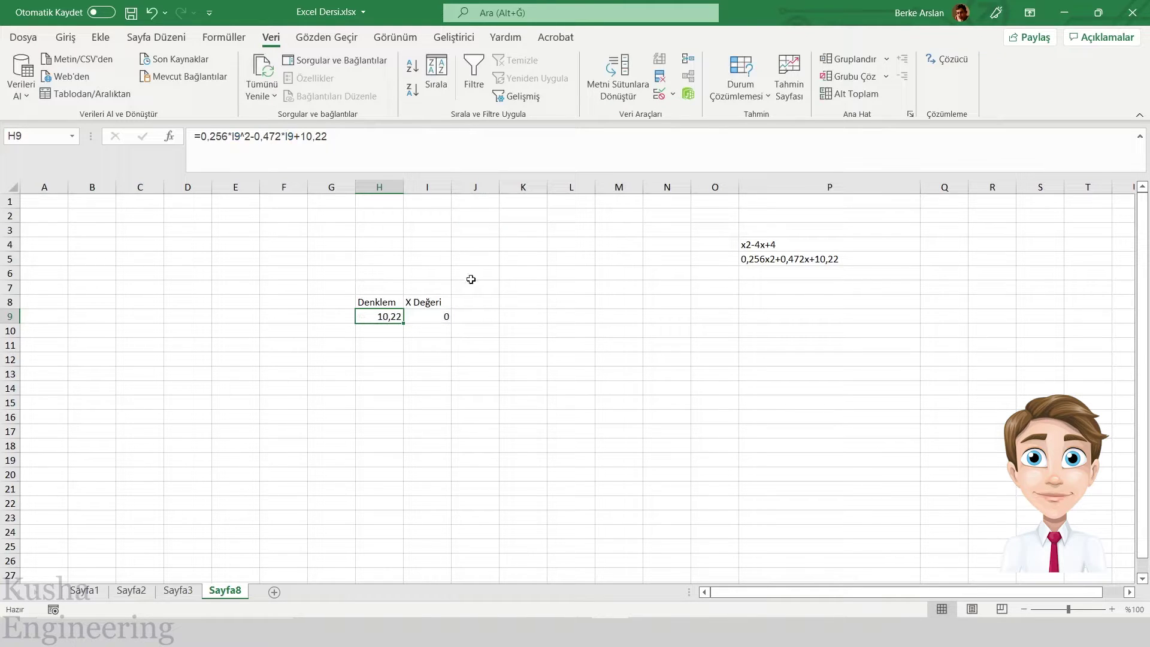
click(444, 317)
click(947, 58)
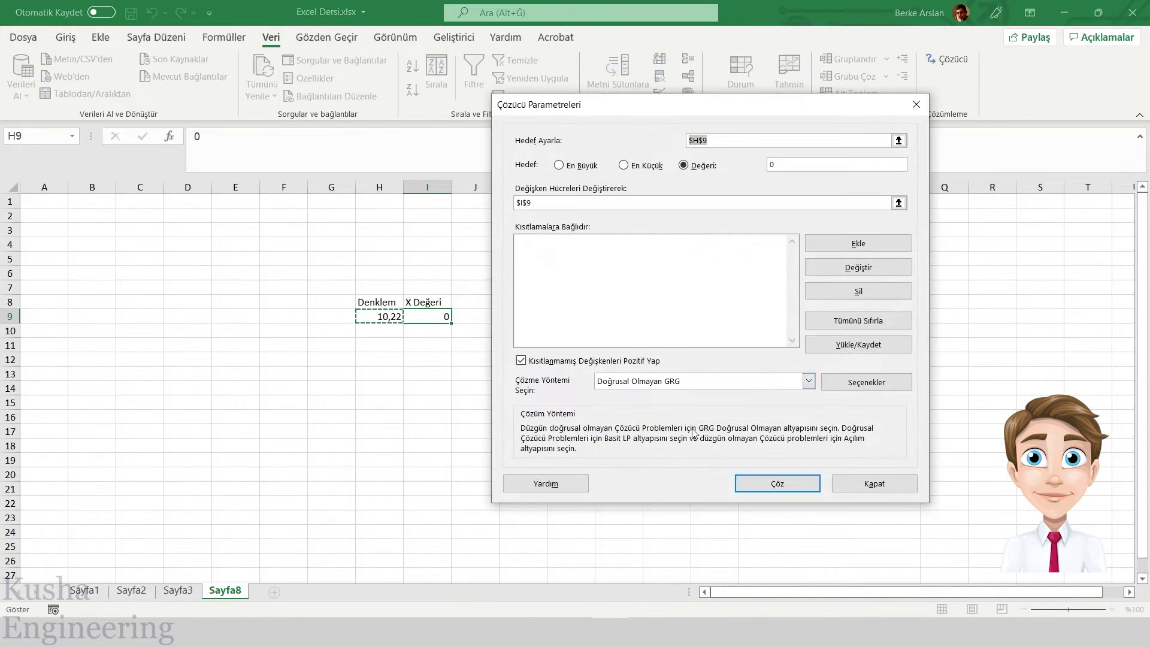
click(794, 483)
click(410, 337)
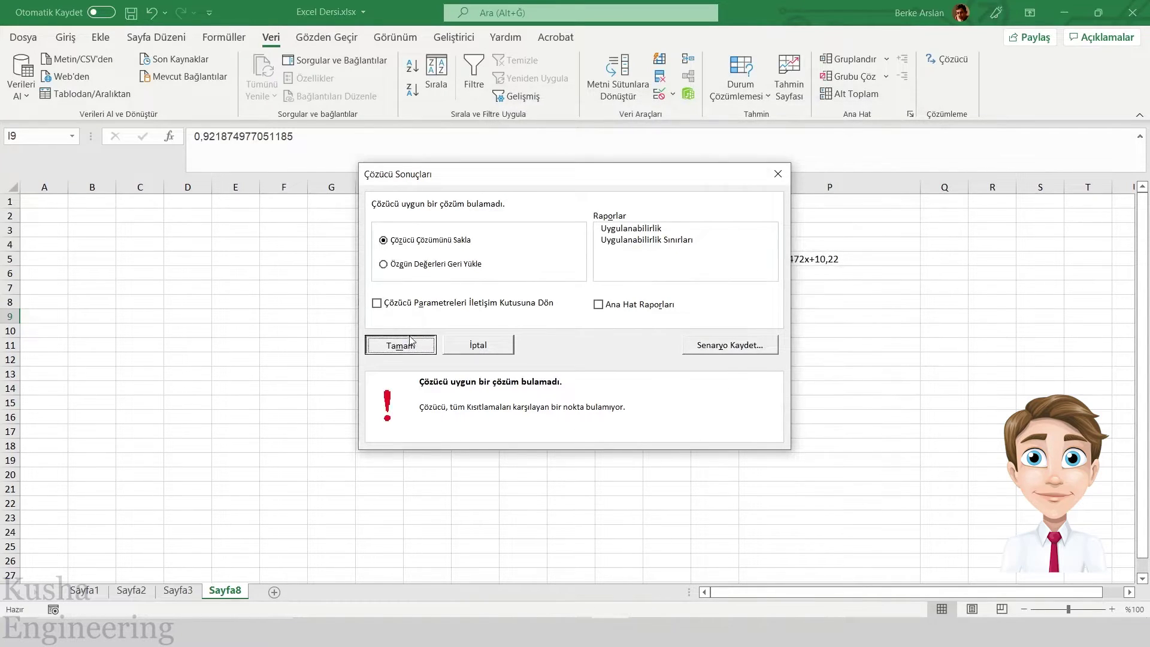
Step: Replace the constant 10,22 with 1 in H9's formula
click(394, 319)
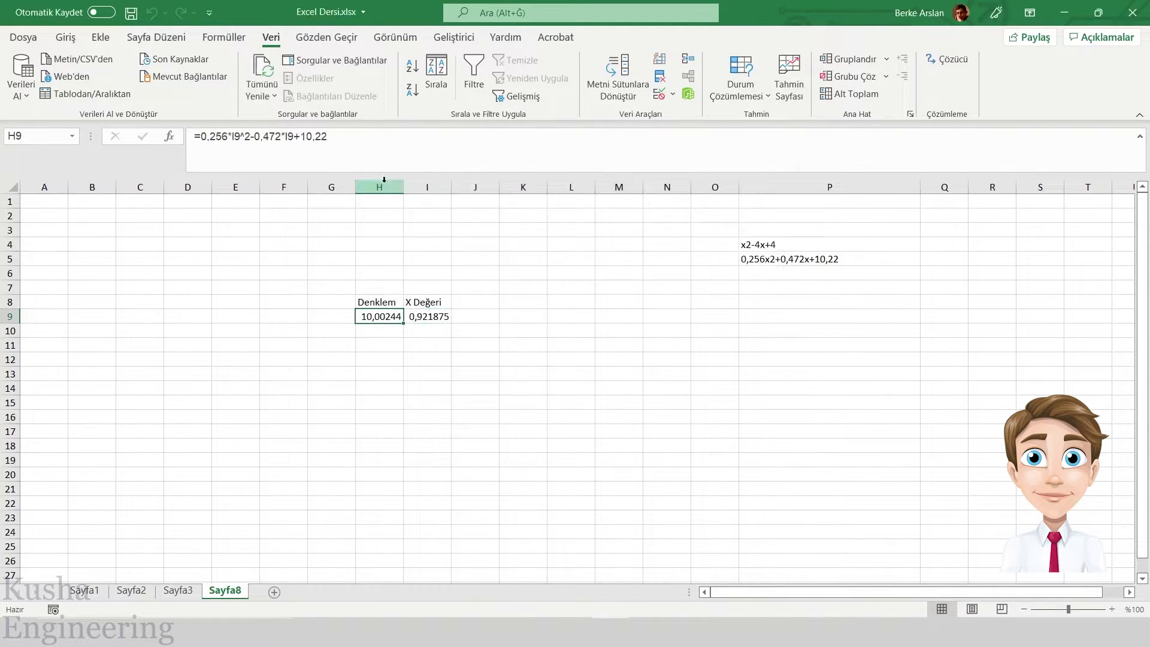
click(366, 146)
key(BackSpace)
key(BackSpace)
key(BackSpace)
key(BackSpace)
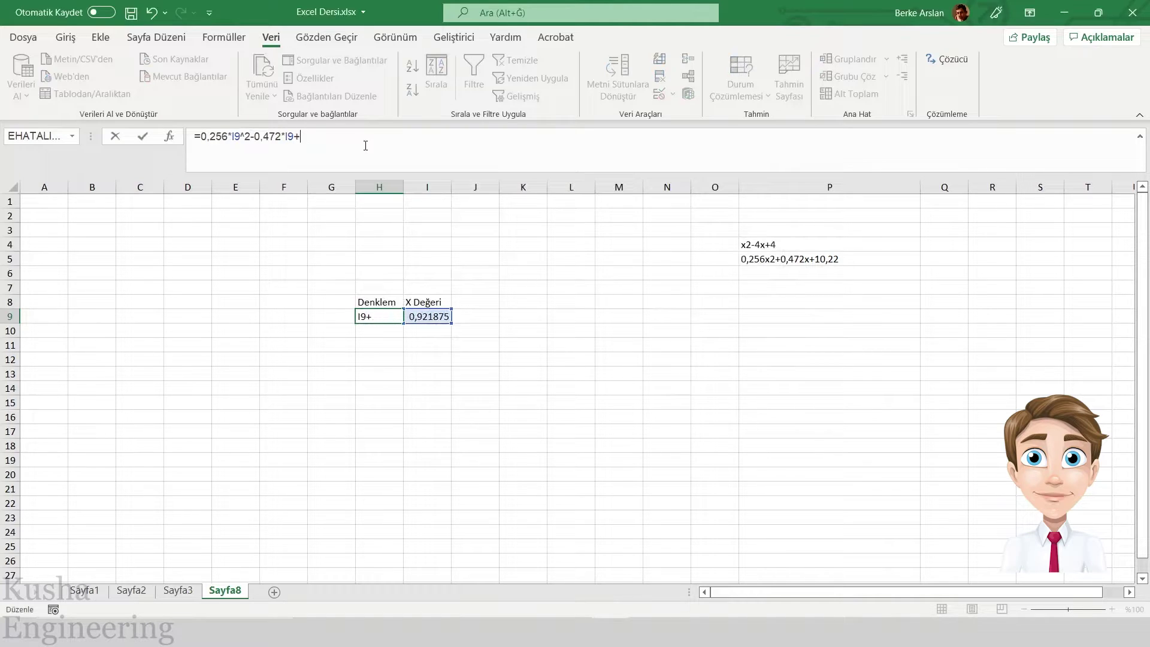
key(Return)
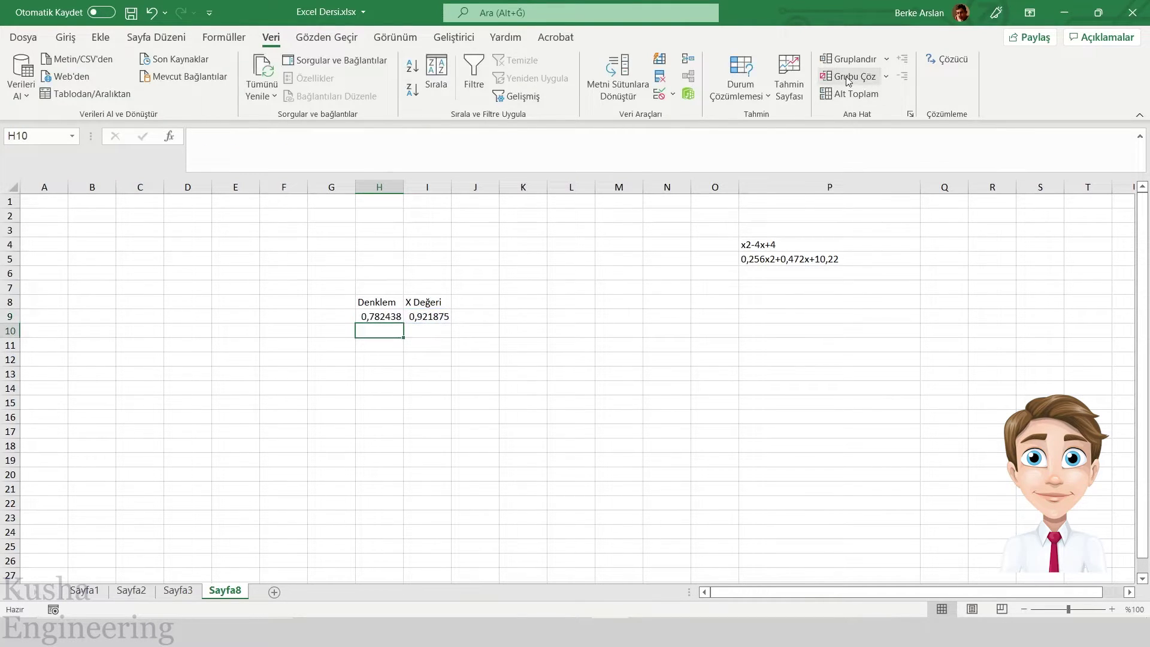
Step: Rerun Solver on the quadratic, keep the result, and review the H9 formula and I9 value
click(949, 60)
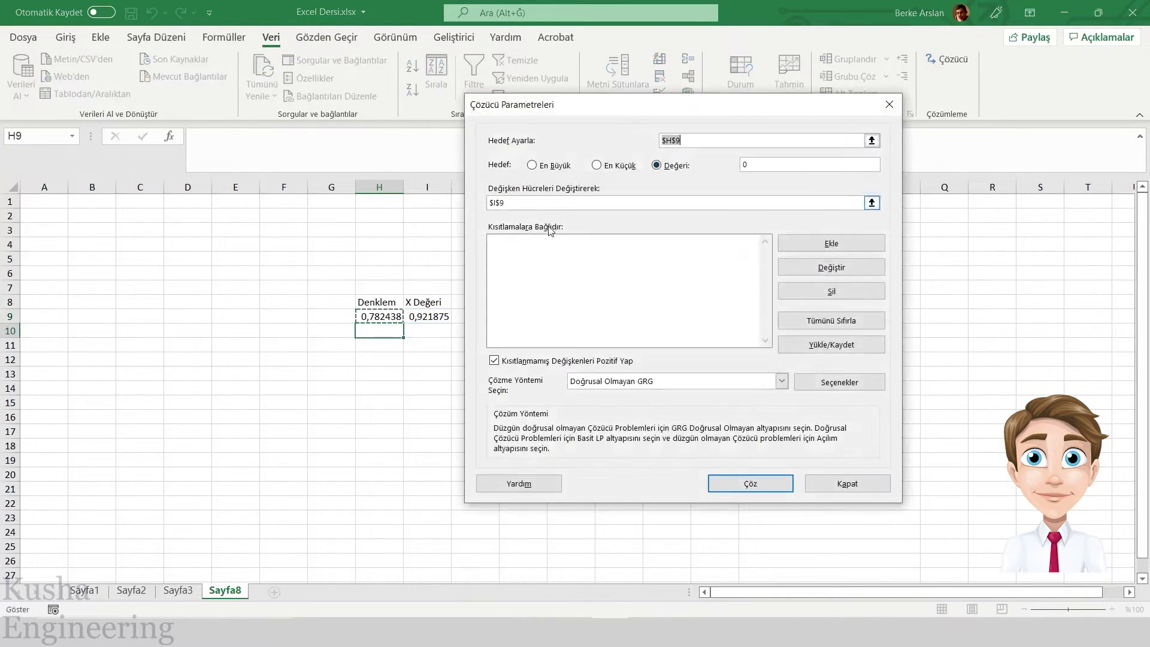
click(749, 482)
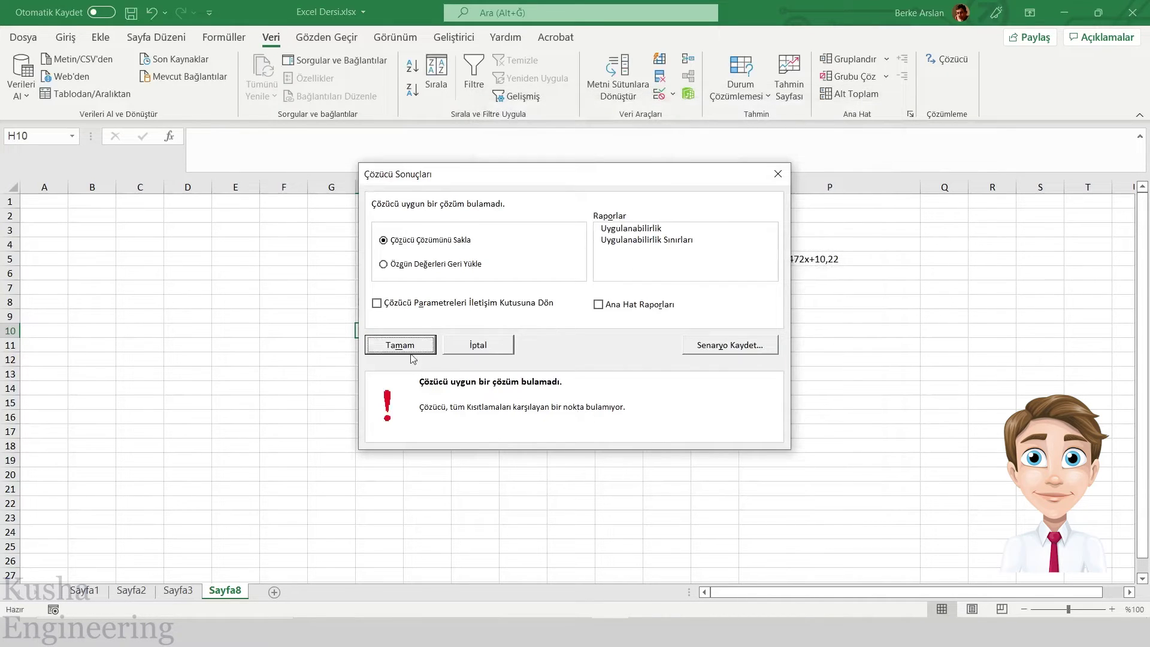
click(401, 346)
click(392, 316)
click(424, 316)
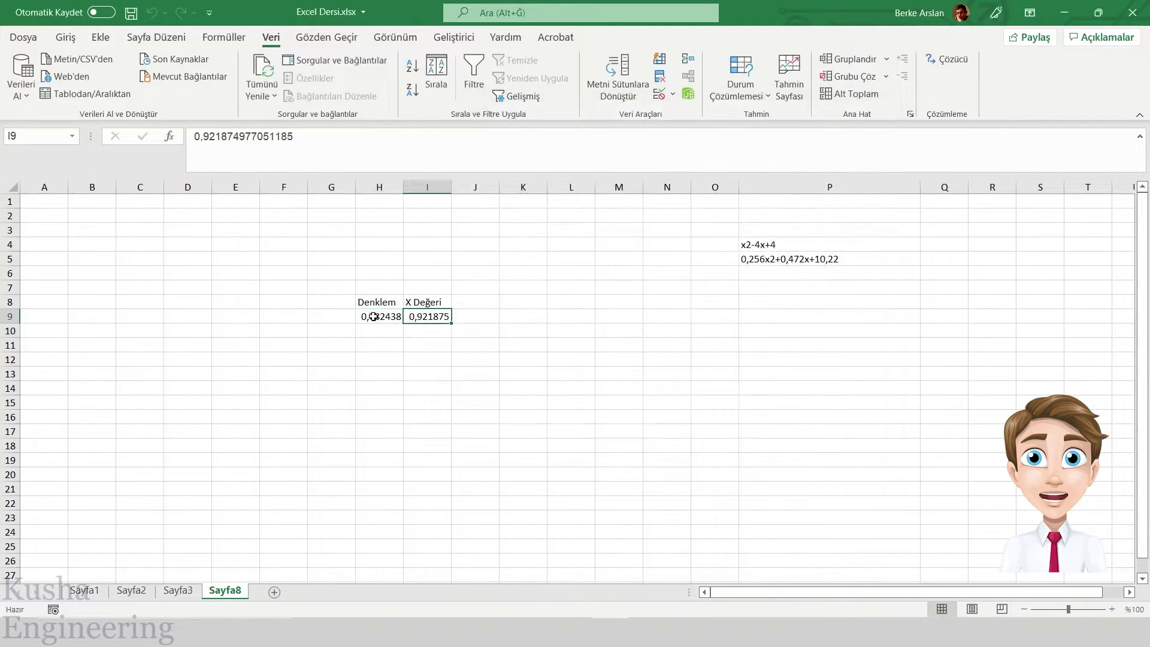
click(373, 316)
click(414, 316)
click(372, 318)
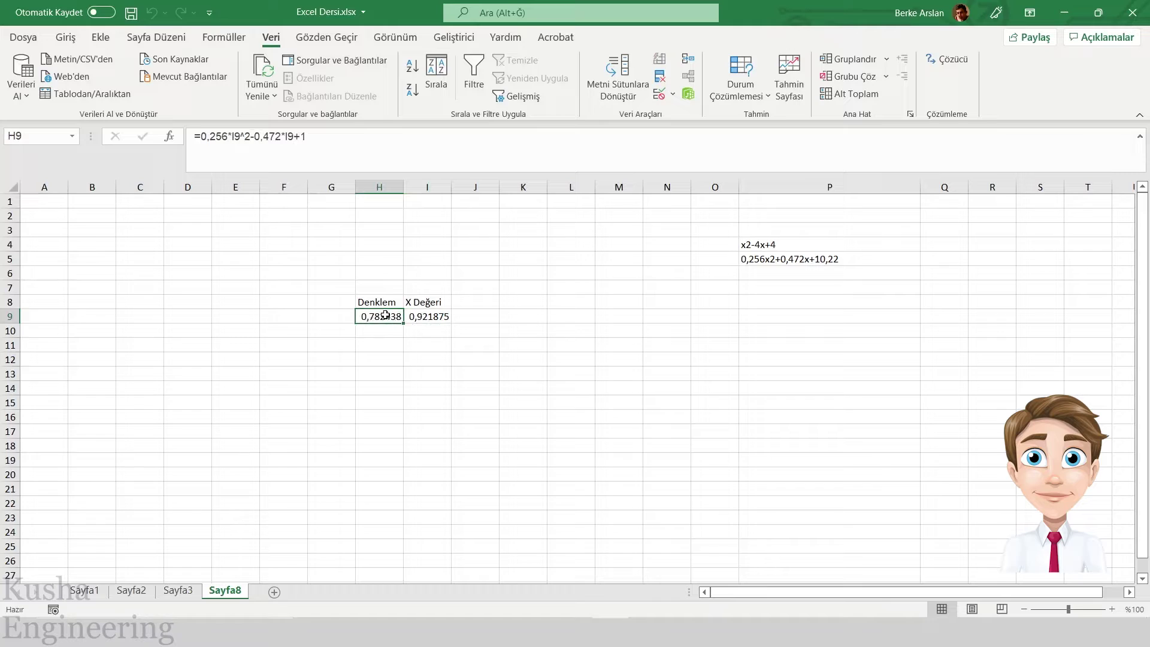
Step: Change the leading coefficient in H9's formula from 0,256 to 0,526
click(322, 136)
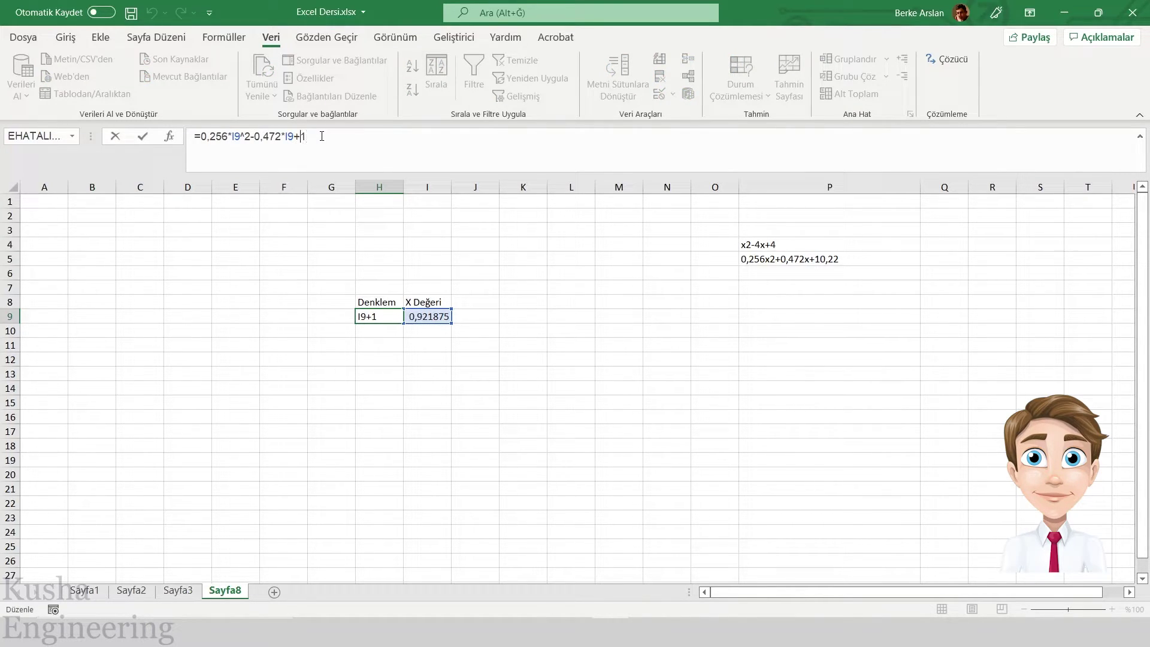
key(Left)
key(Left)
key(Left)
key(Left)
key(Left)
key(Left)
key(Left)
key(BackSpace)
text(2)
key(Return)
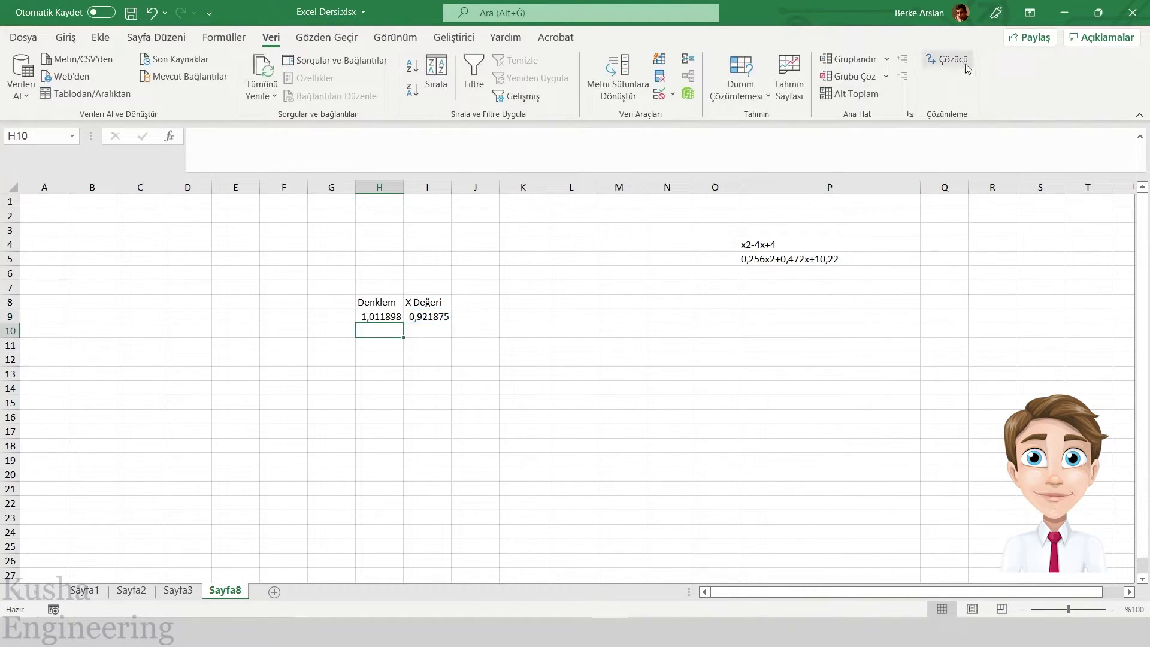
Step: Rerun Solver on the edited equation, which reports no feasible solution, and reopen H9's formula
click(948, 58)
click(709, 478)
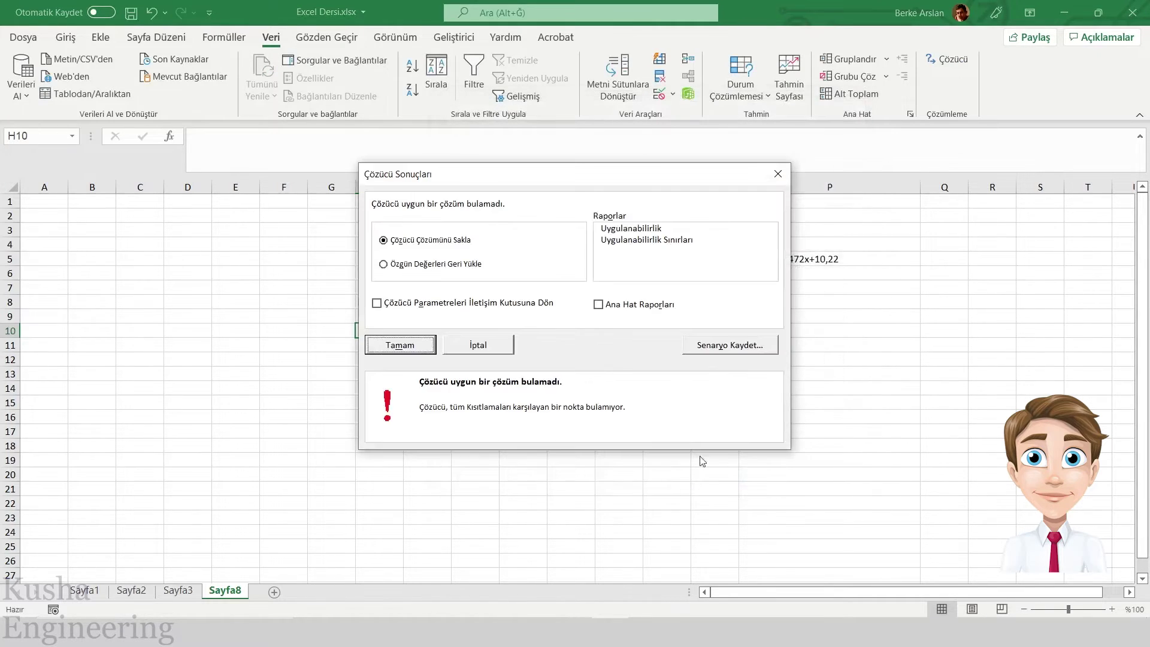
click(401, 345)
click(384, 317)
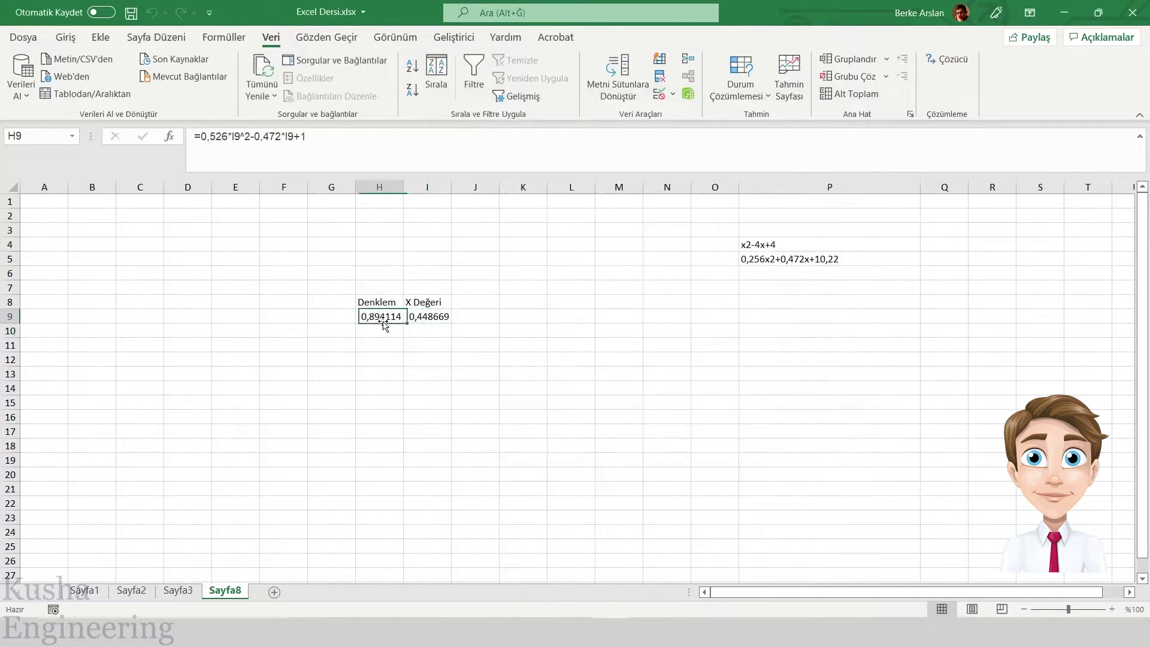
click(264, 150)
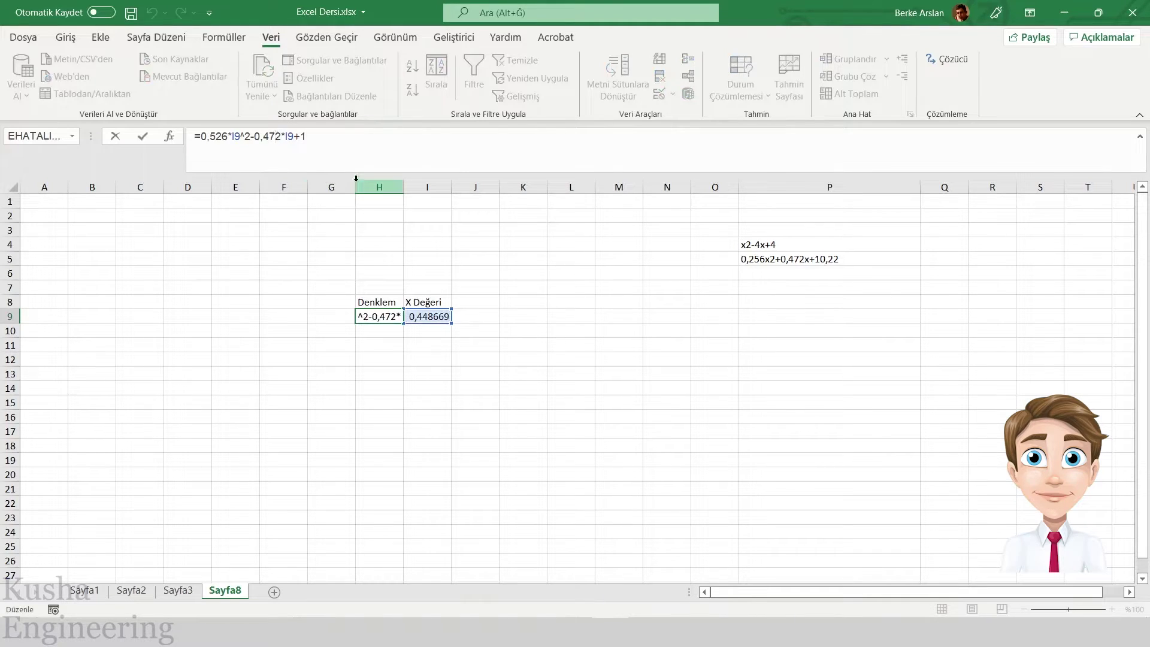
Step: Delete the old quadratic terms from H9 and start the cubic with coefficient 0,2167
key(shift+Home)
key(shift+Right)
key(shift+Right)
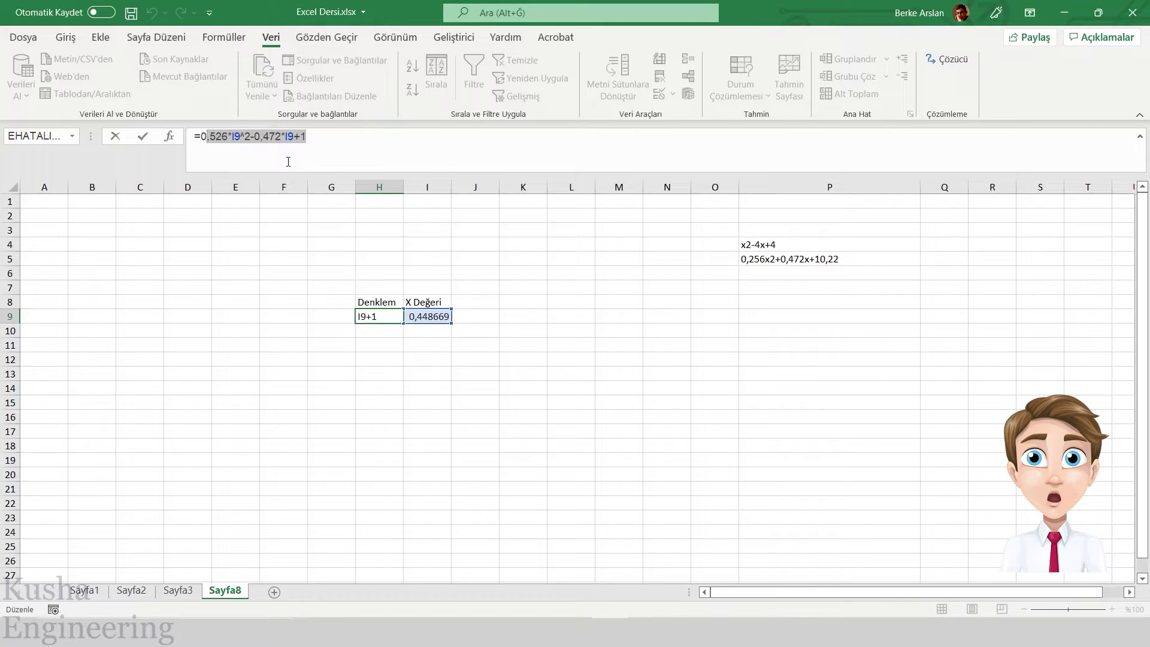
key(Delete)
text(,2)
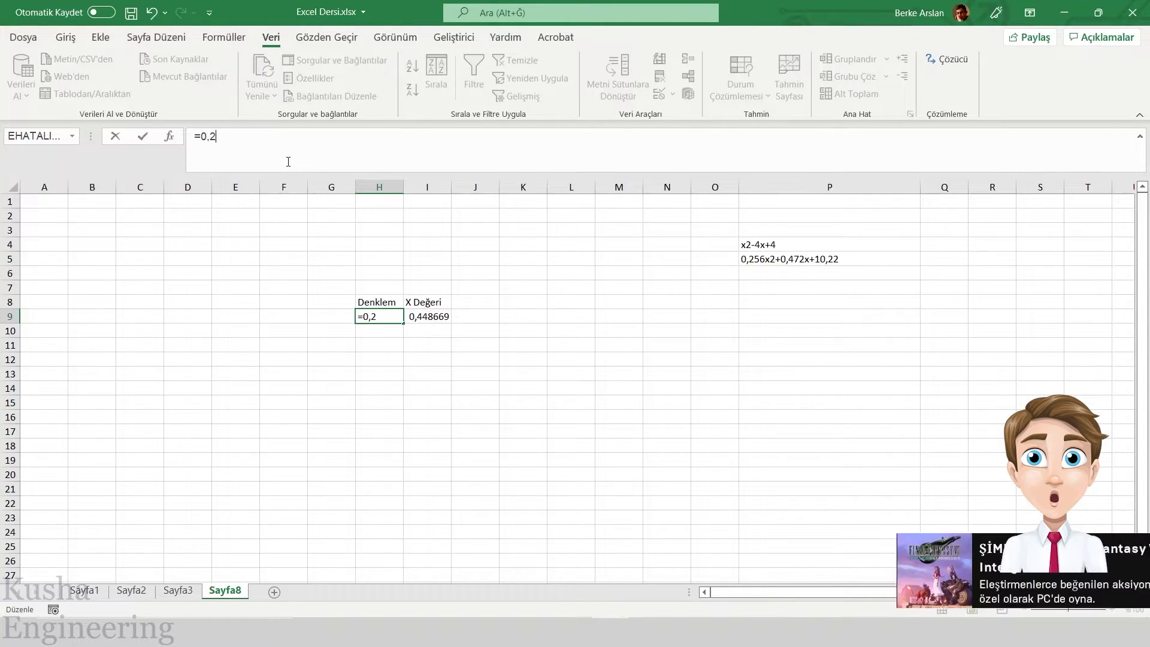
text(167)
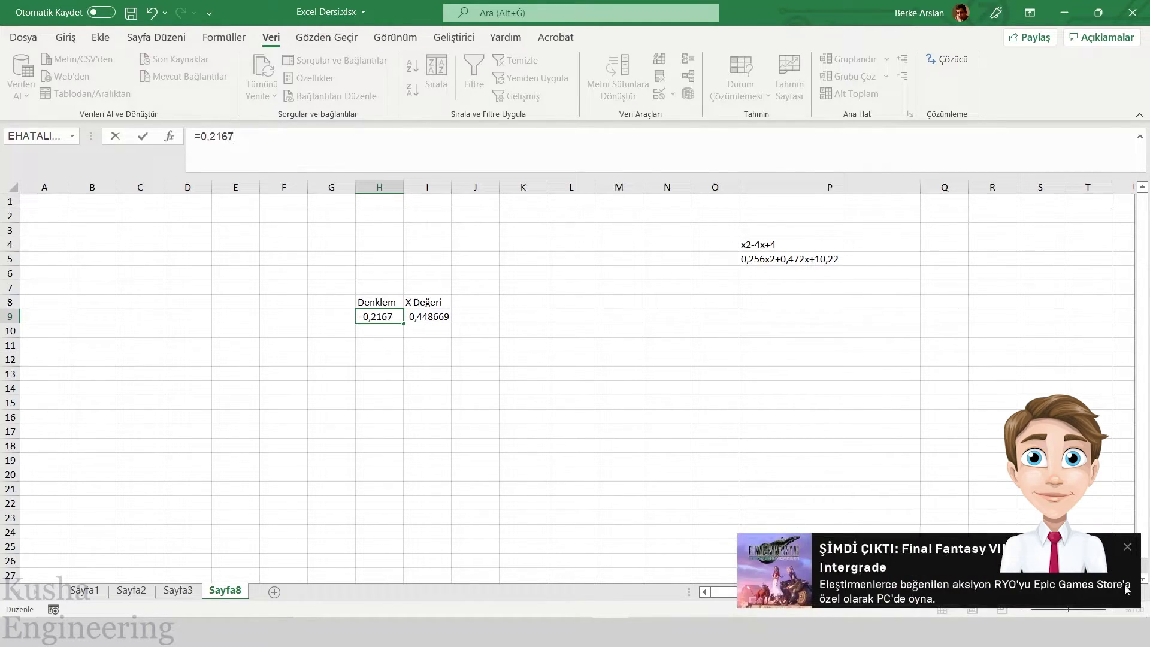
click(1130, 548)
click(274, 139)
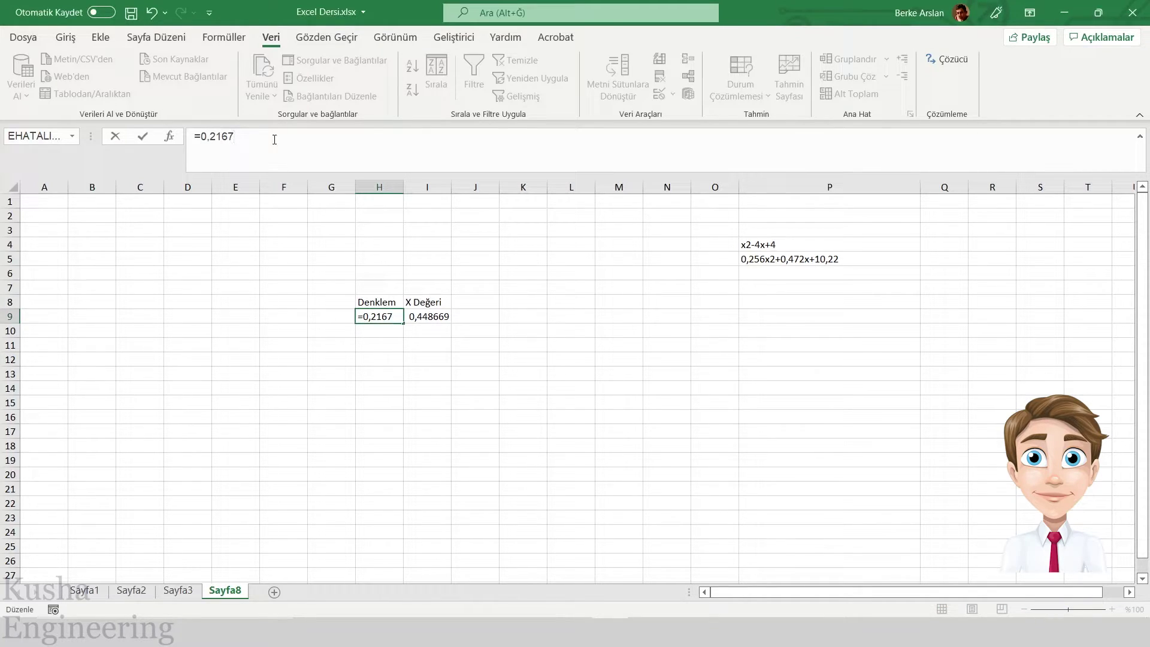
Step: Complete H9 as =0,2167*I9^3-0,135*I9^2+0,140*I9-138500 using I9 references
click(430, 315)
text(^3-)
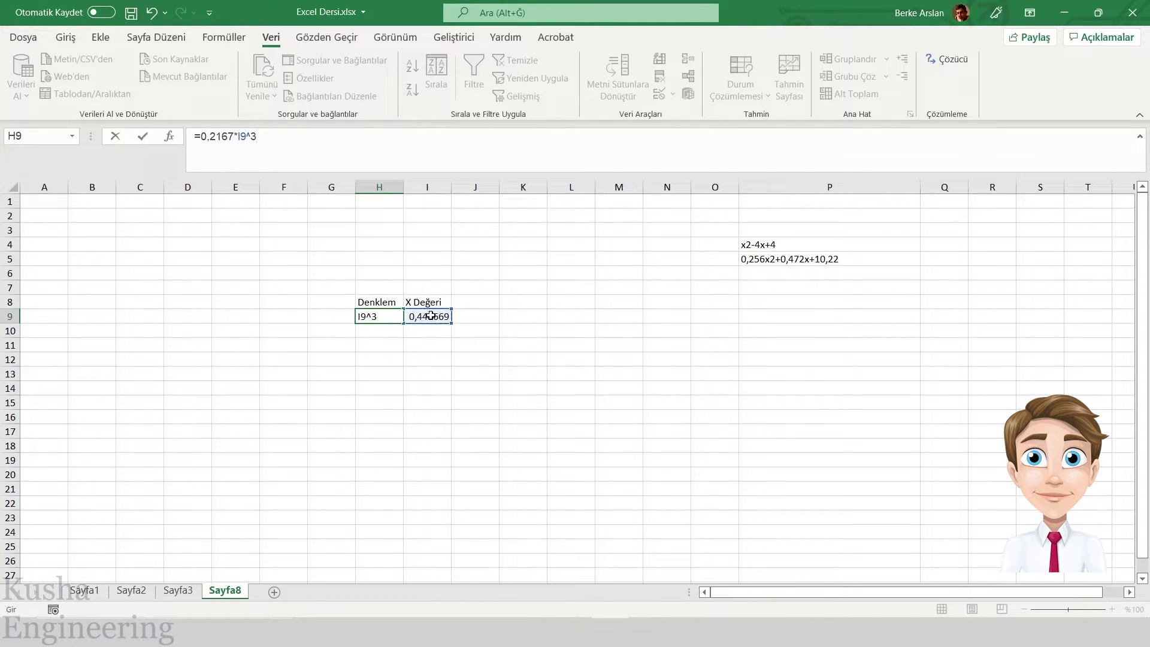
text(0,1)
text(35)
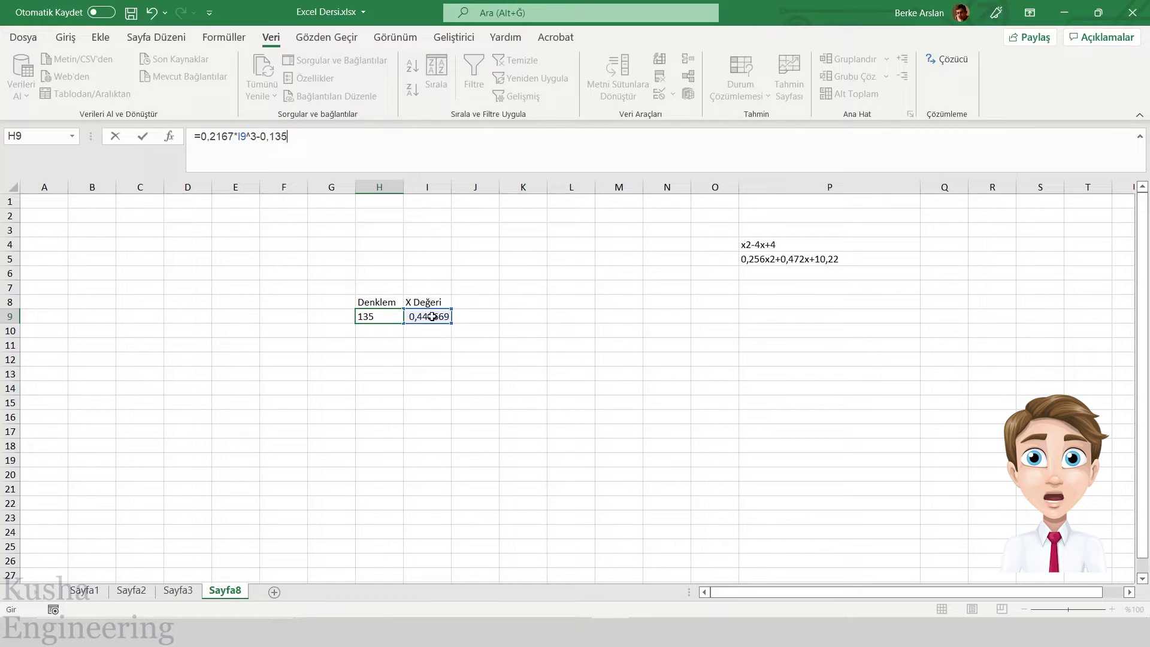
text(*)
click(433, 317)
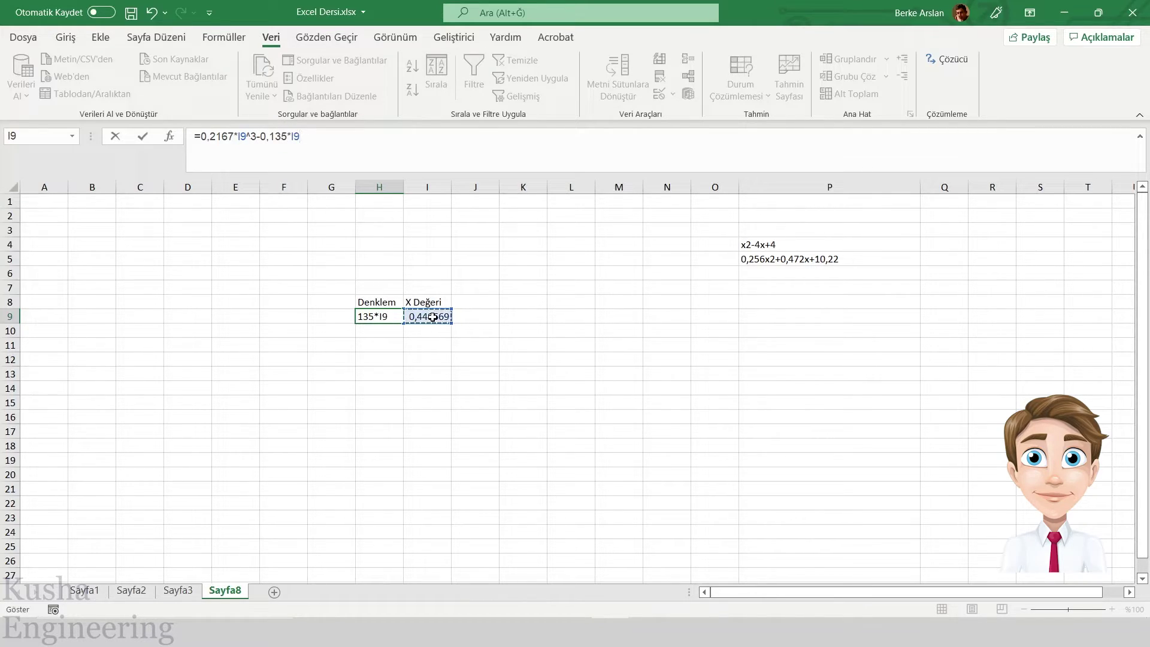
text(^2)
text(+)
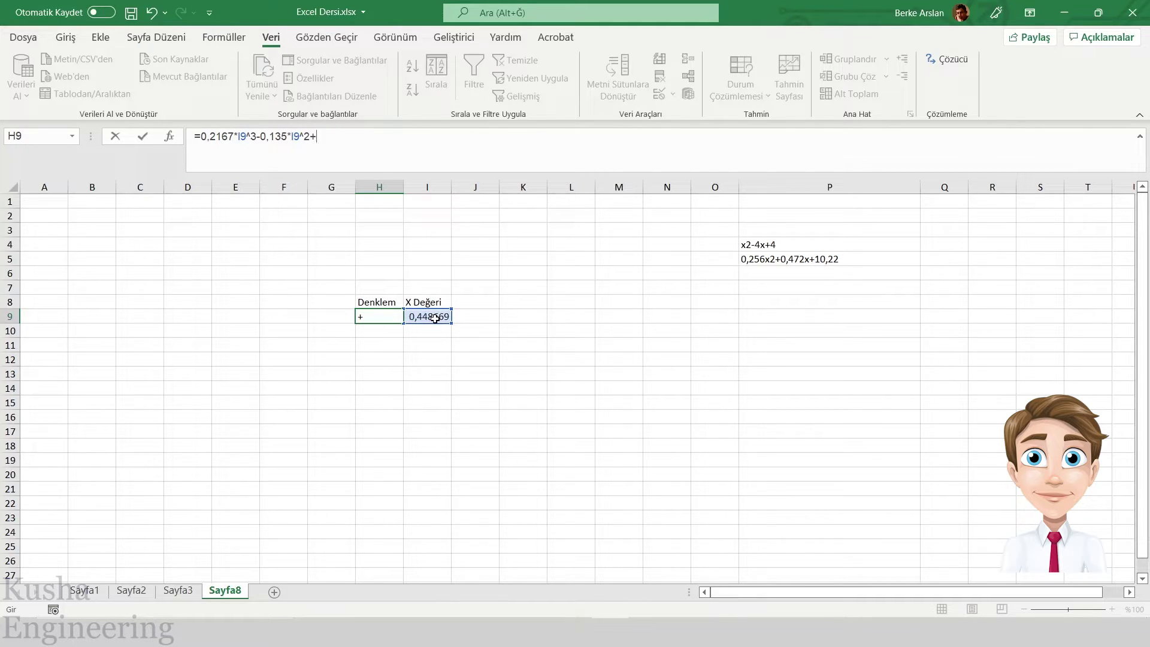
text(0,140)
text(*x)
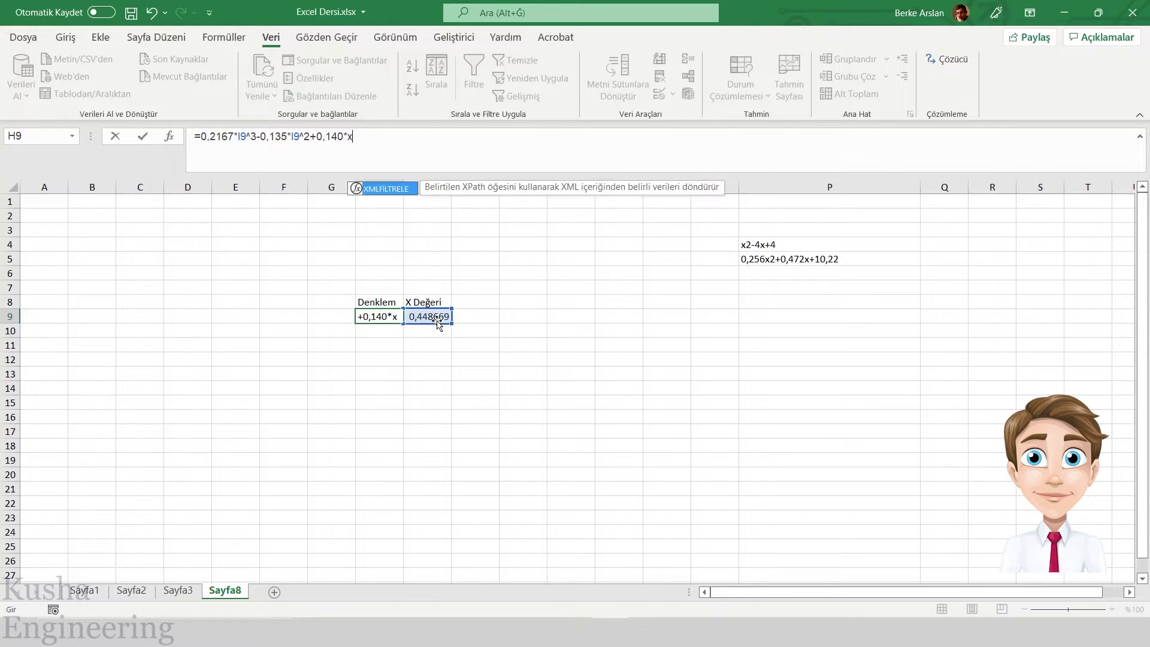
click(445, 131)
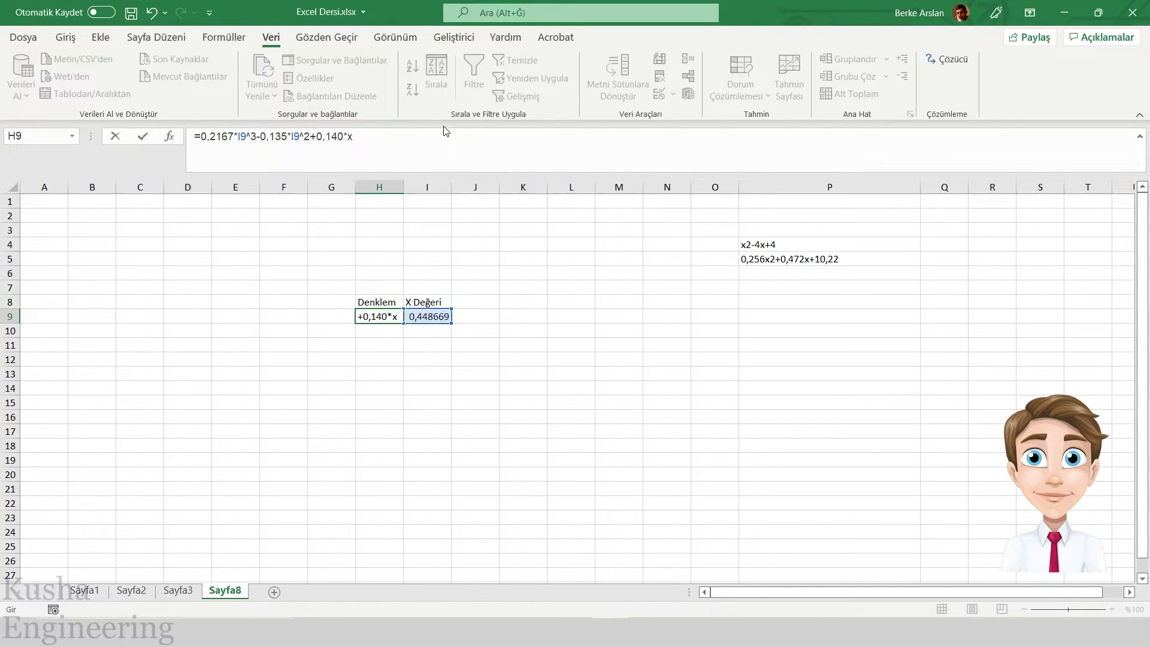
click(438, 312)
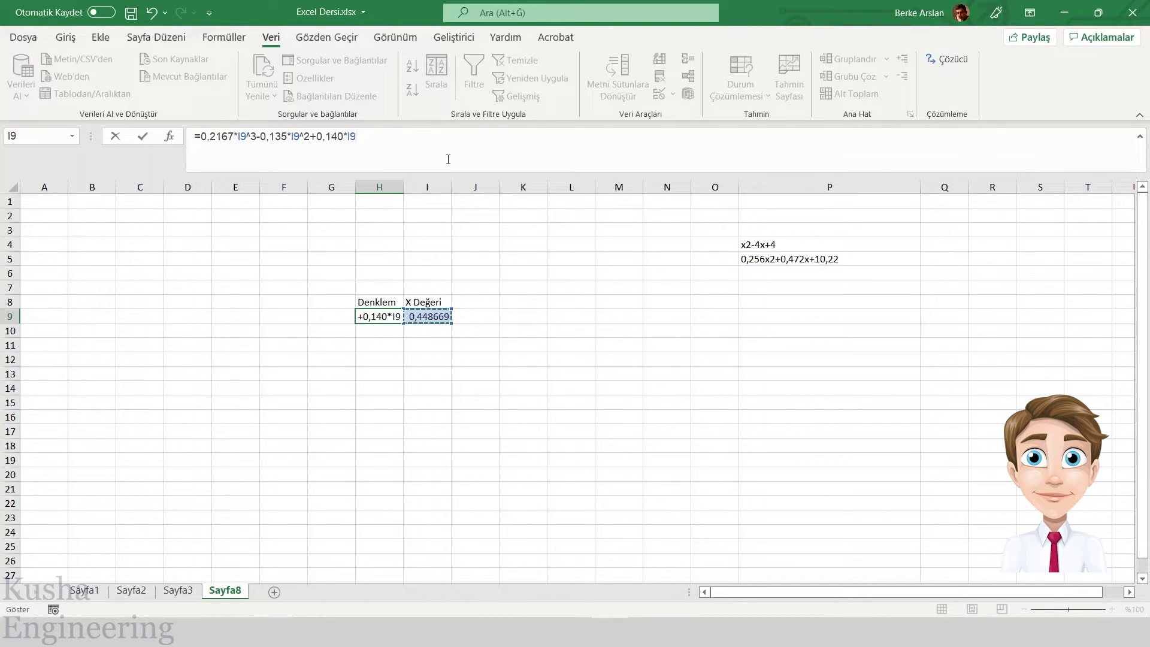
text(-13)
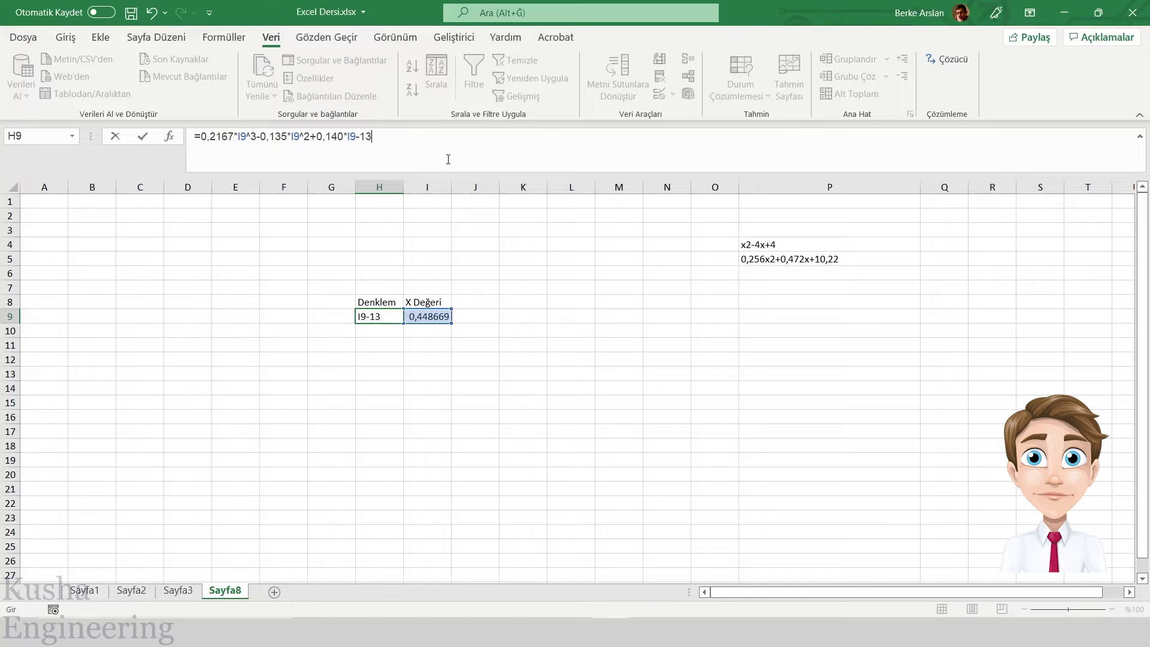
text(850)
key(Return)
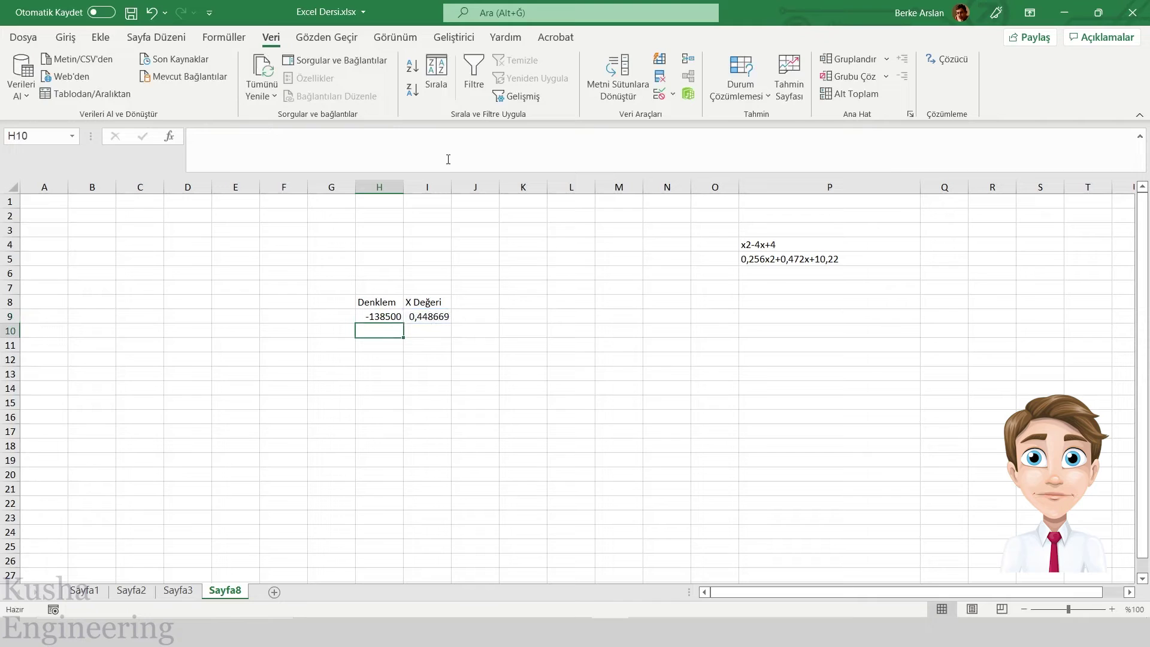
Step: Run Solver on the cubic, keep the solution, and compare the values in H9 and I9
click(950, 60)
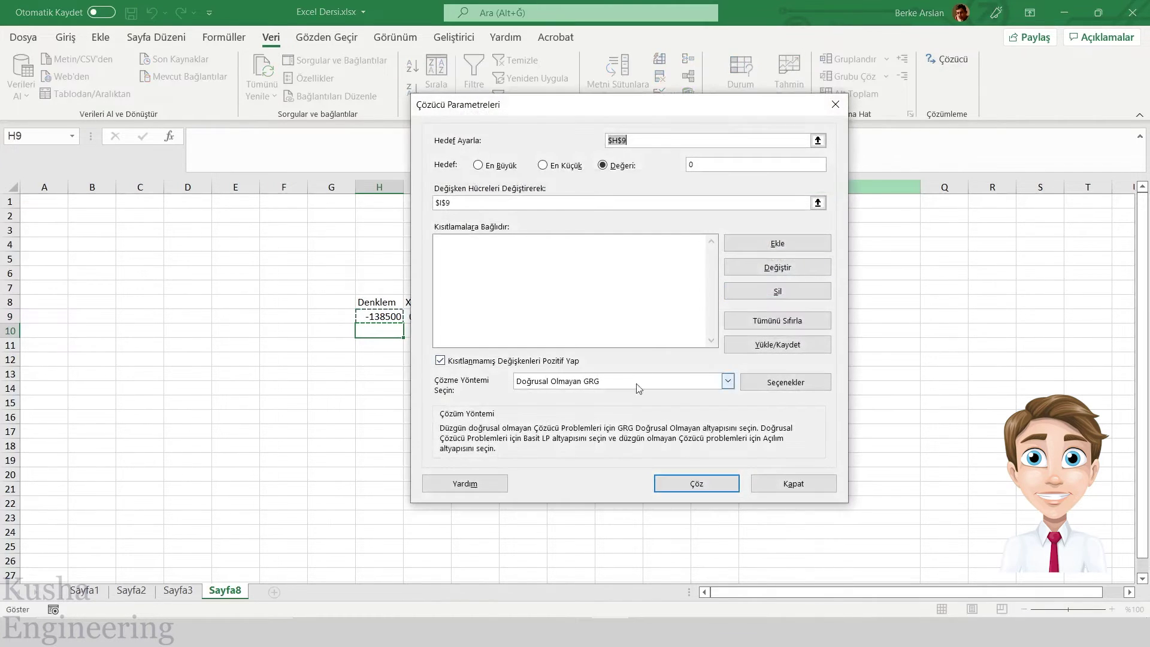
click(688, 483)
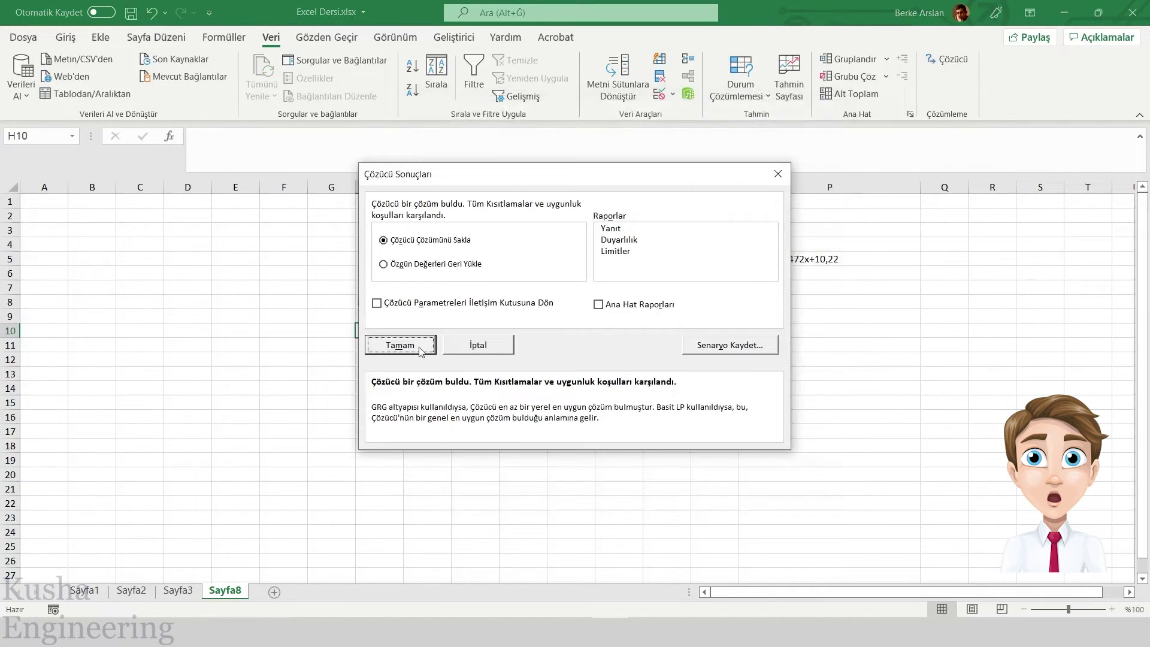
click(418, 347)
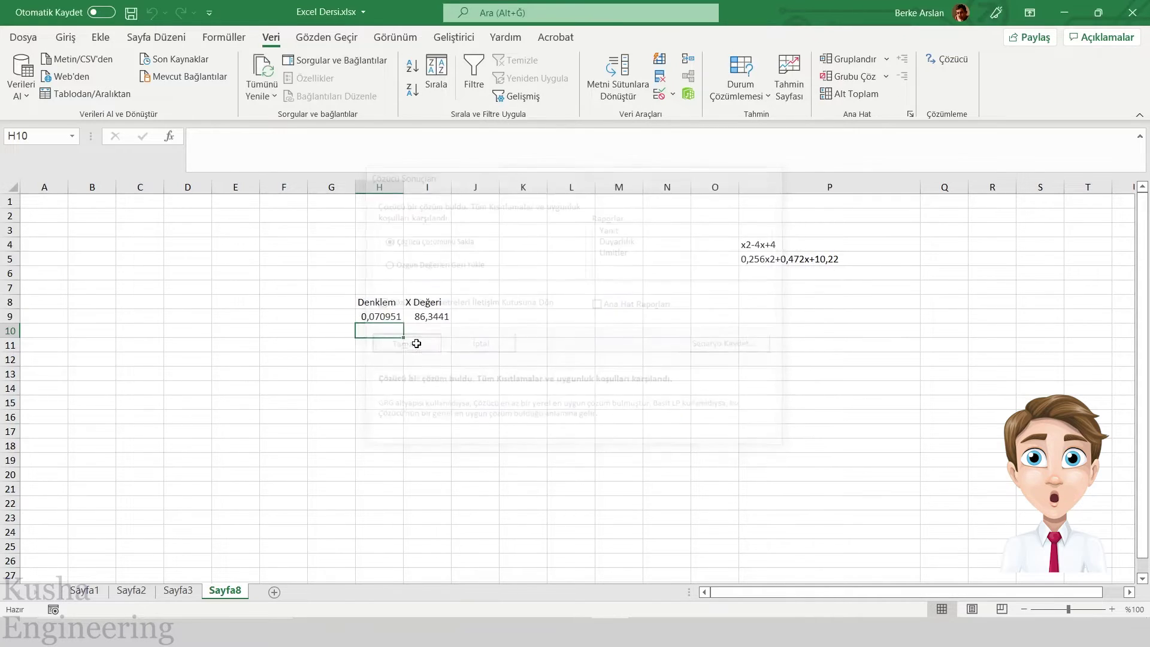
click(441, 318)
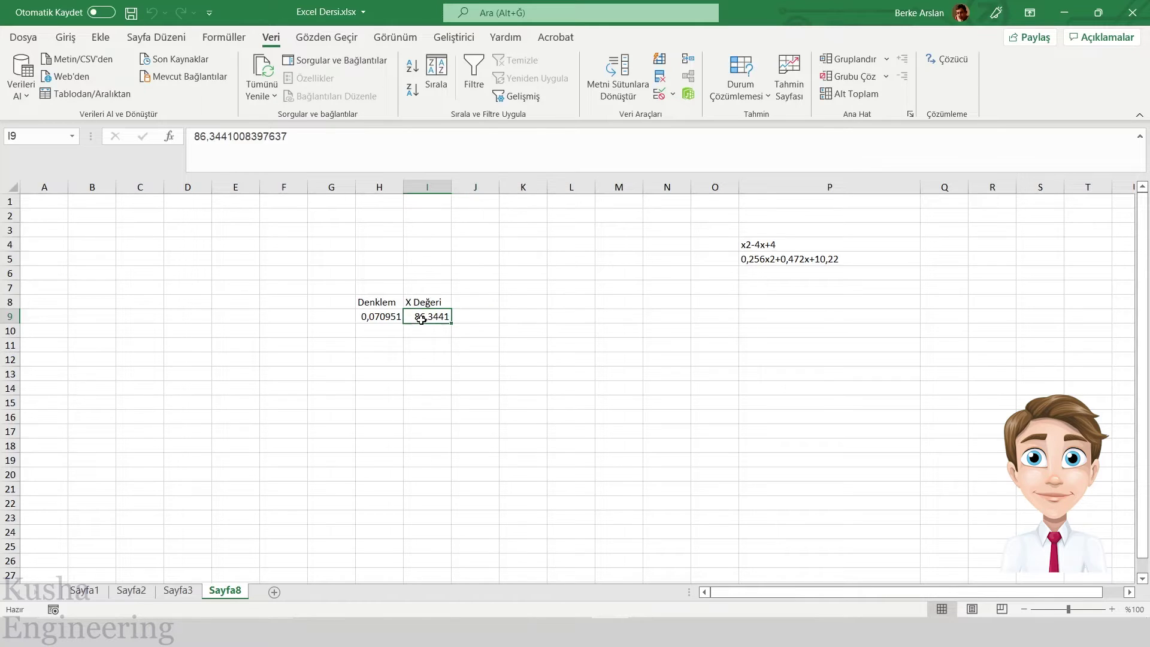
key(Left)
key(Right)
key(Left)
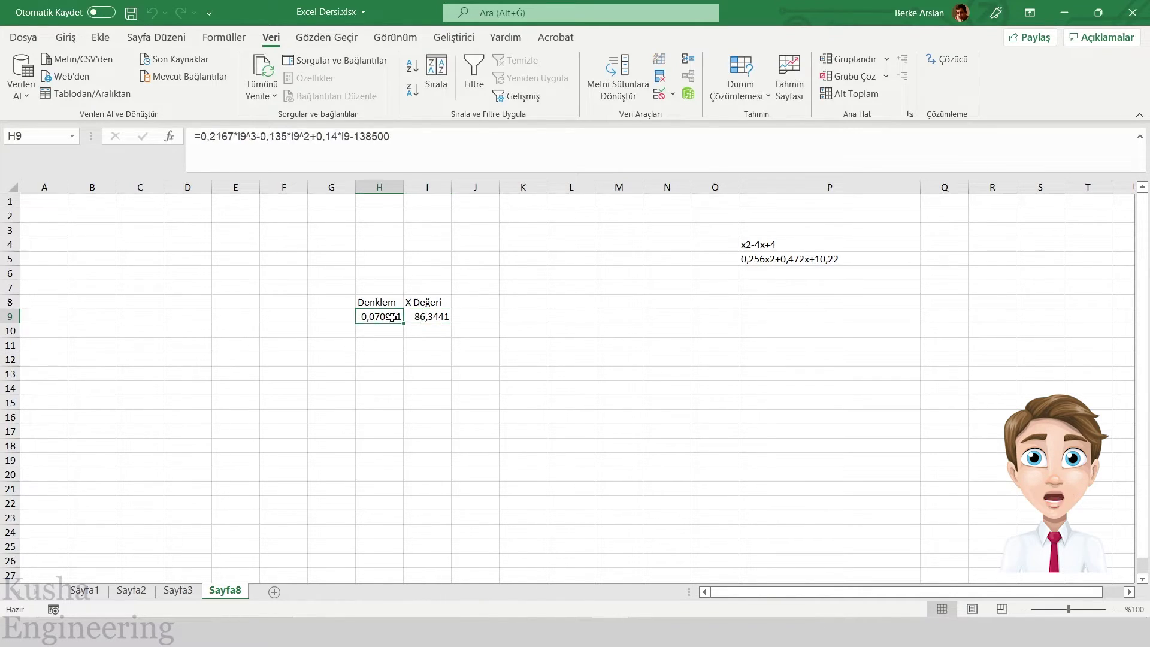
key(Right)
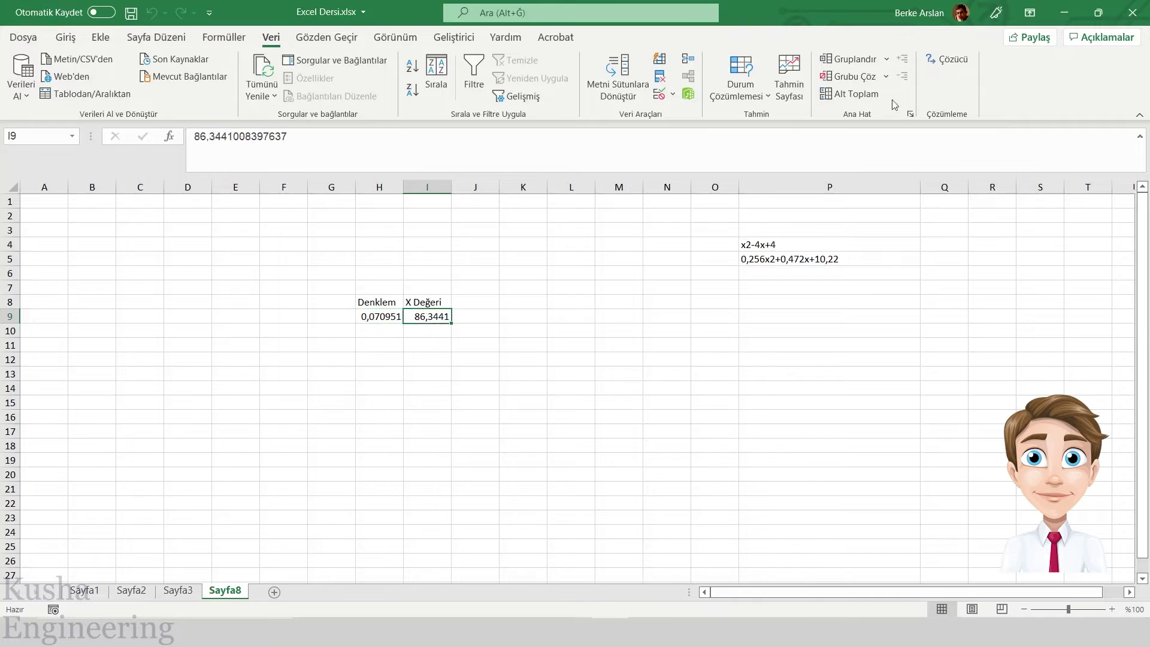
Step: Rerun Solver to refine the root, giving I9 = 86,34409 and H9 ≈ -8,6E-09
click(948, 59)
click(669, 484)
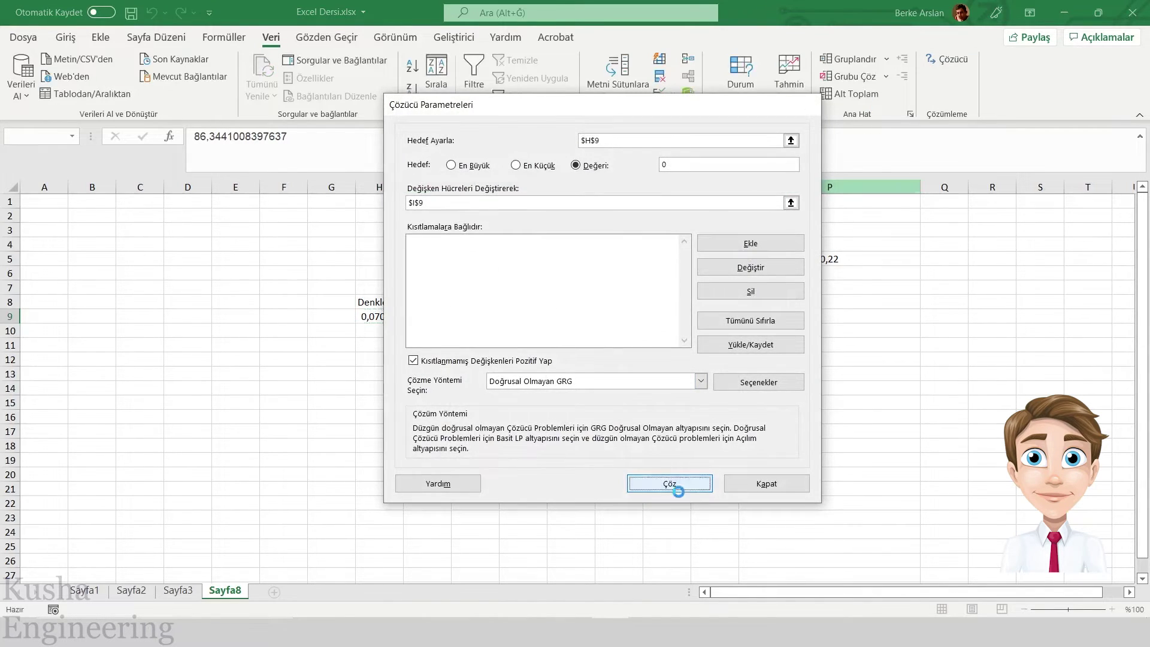
click(383, 347)
click(397, 316)
click(395, 331)
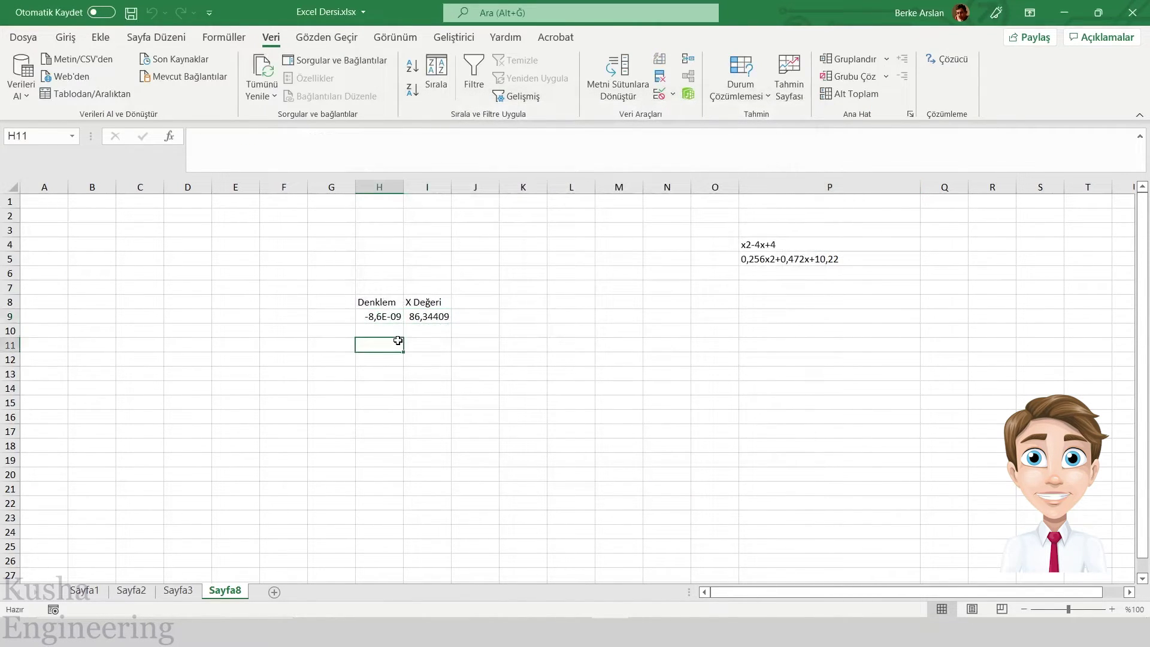
click(395, 318)
click(395, 330)
click(395, 320)
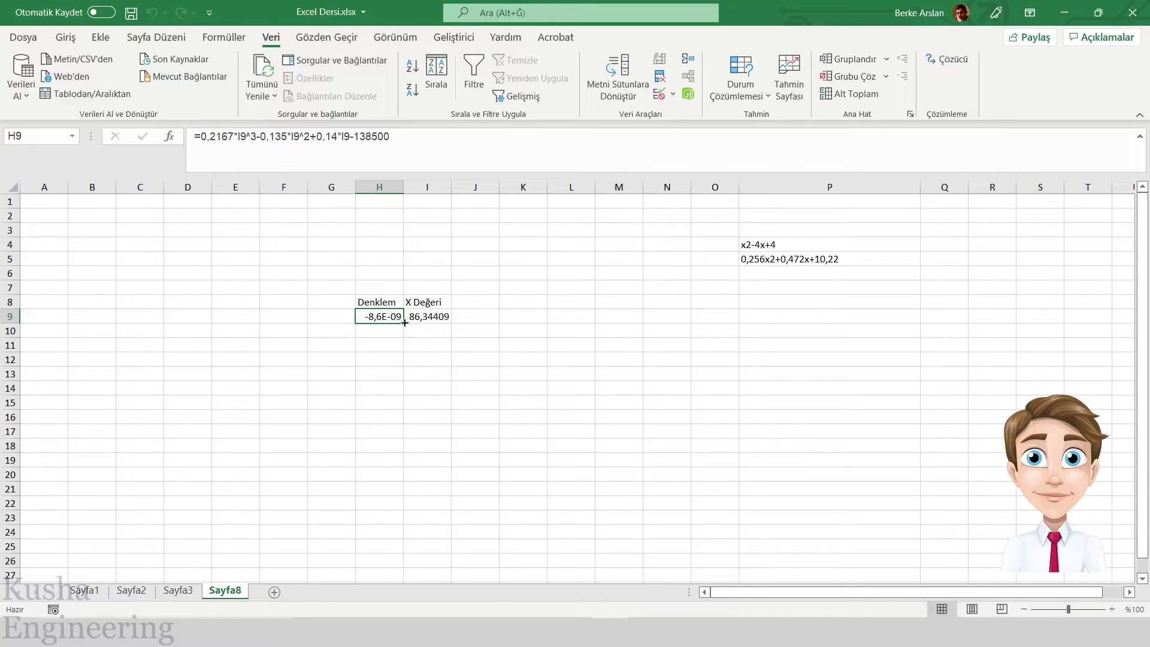
click(445, 312)
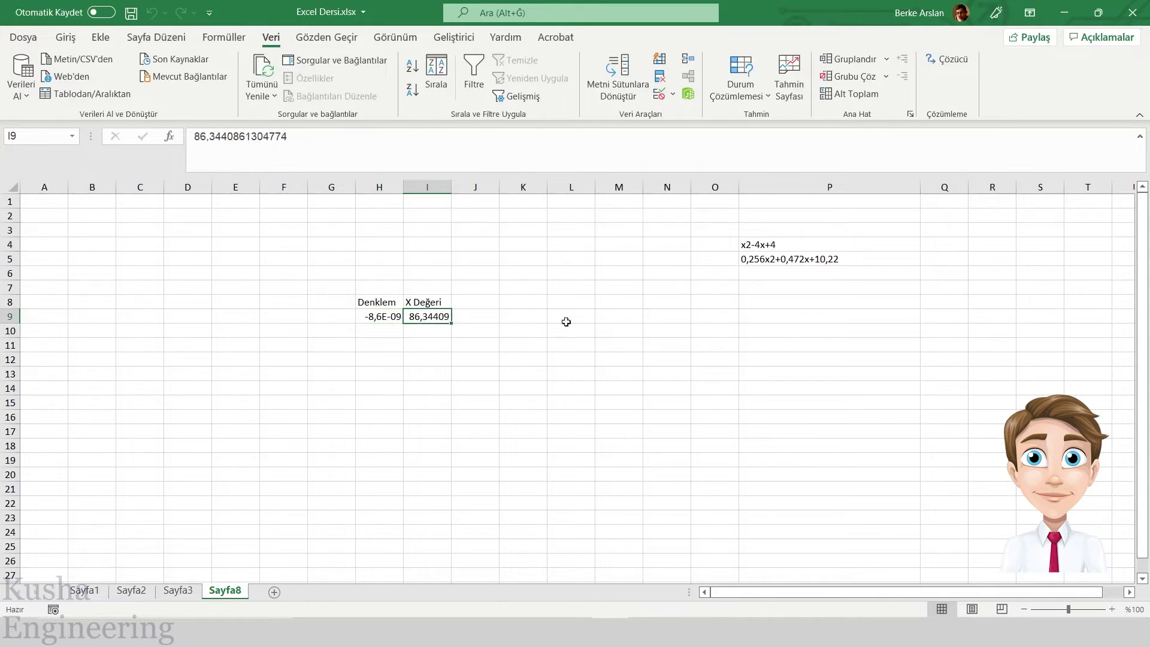
click(617, 316)
click(431, 316)
drag(444, 317, 409, 315)
Step: Set Solver's objective to En Büyük (maximize) and solve, accepting the non-converging result
click(946, 60)
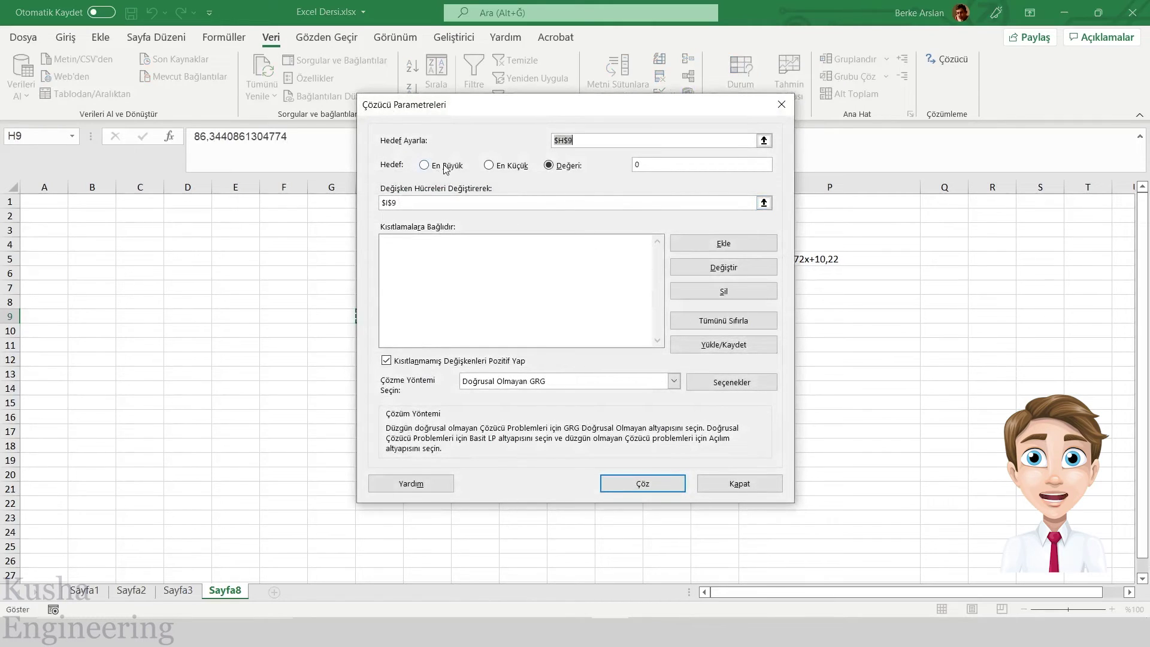
click(445, 166)
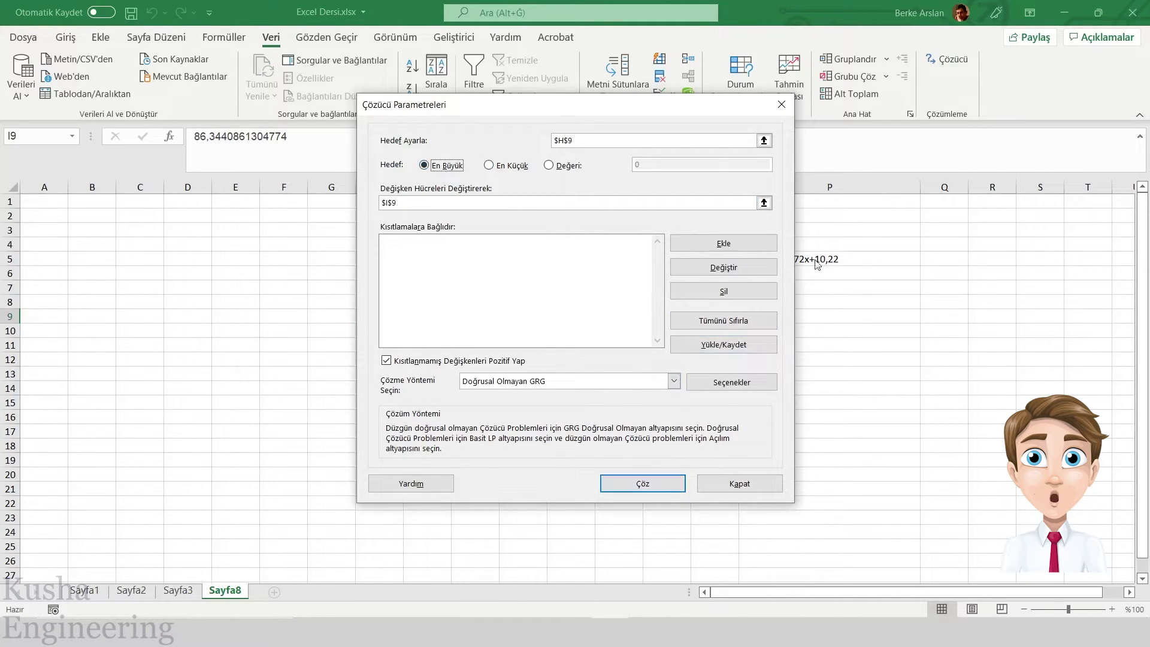
click(642, 483)
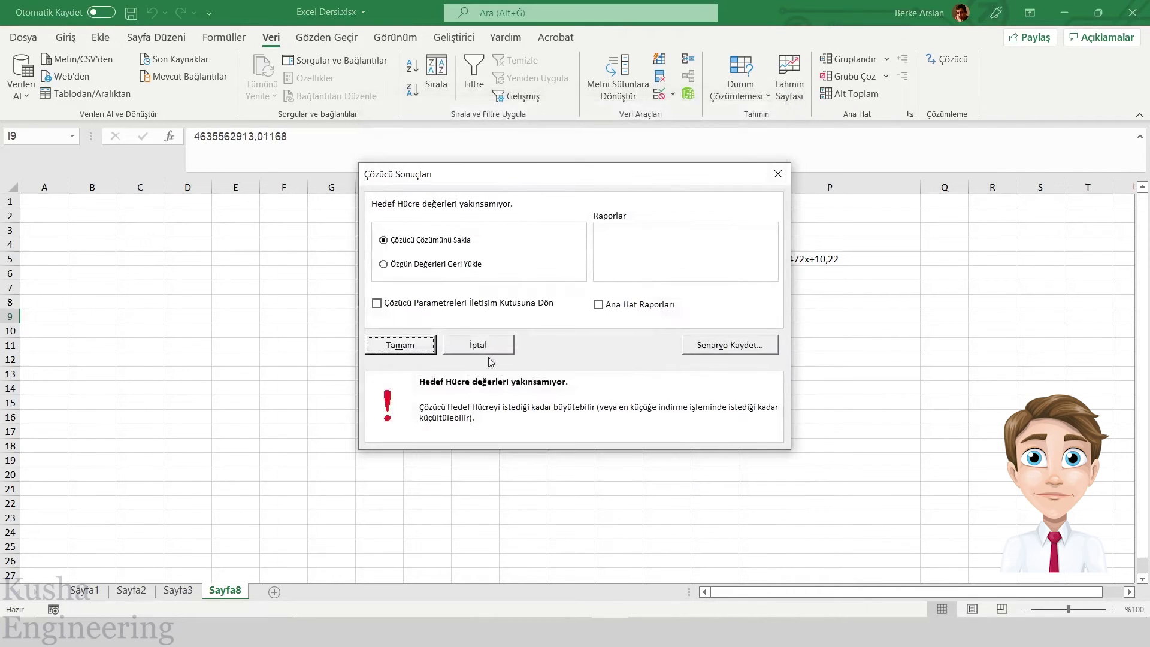
click(400, 345)
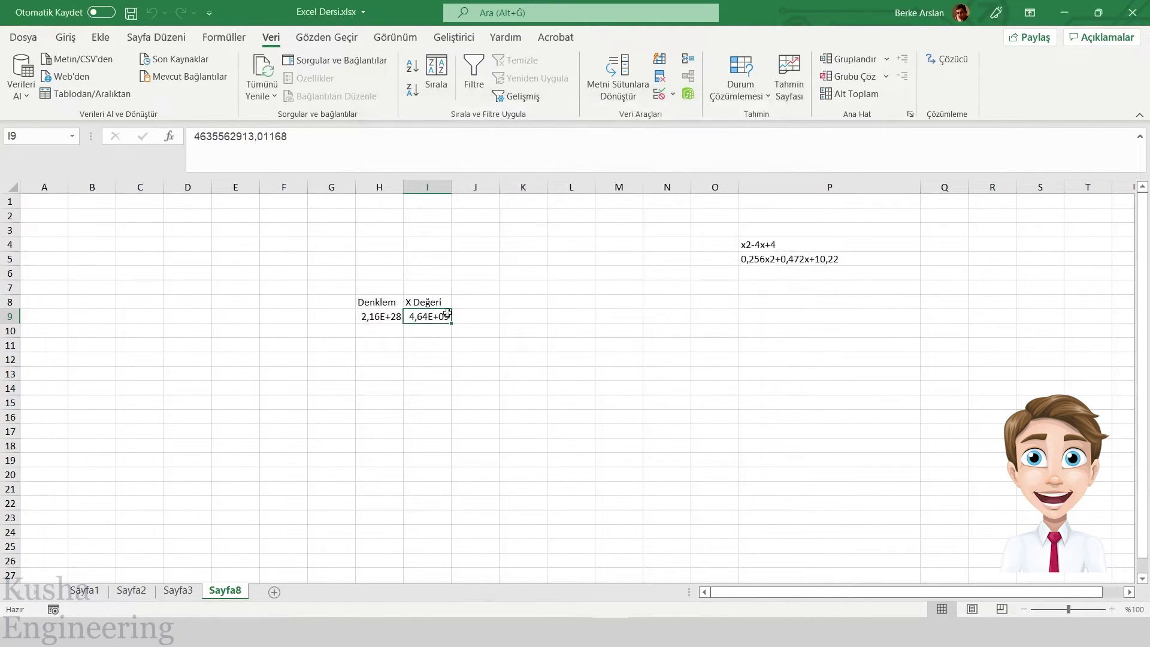
Step: Solve again with En Küçük (minimize), leaving I9 at 0 and H9 at -138500
click(948, 60)
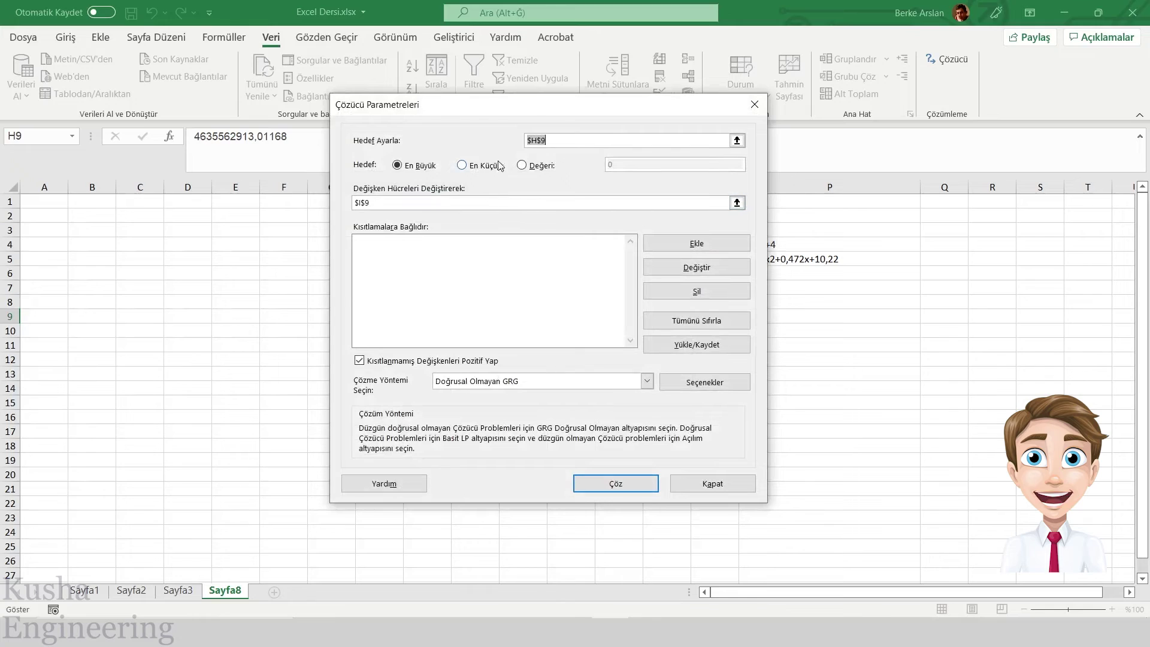
click(626, 484)
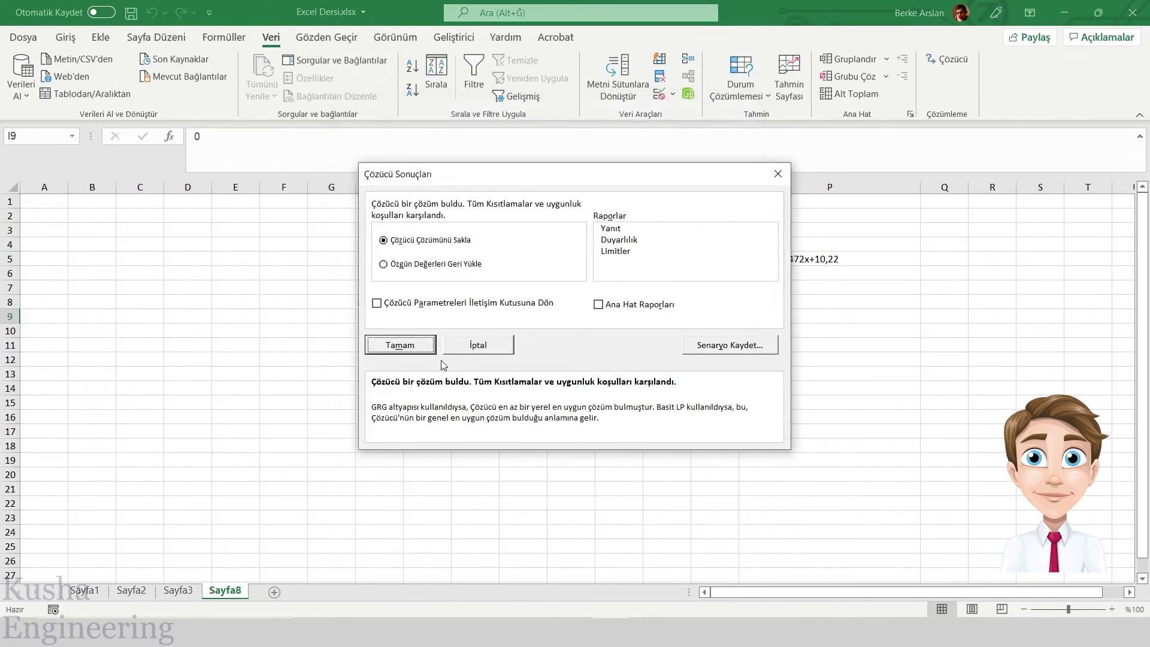
click(403, 346)
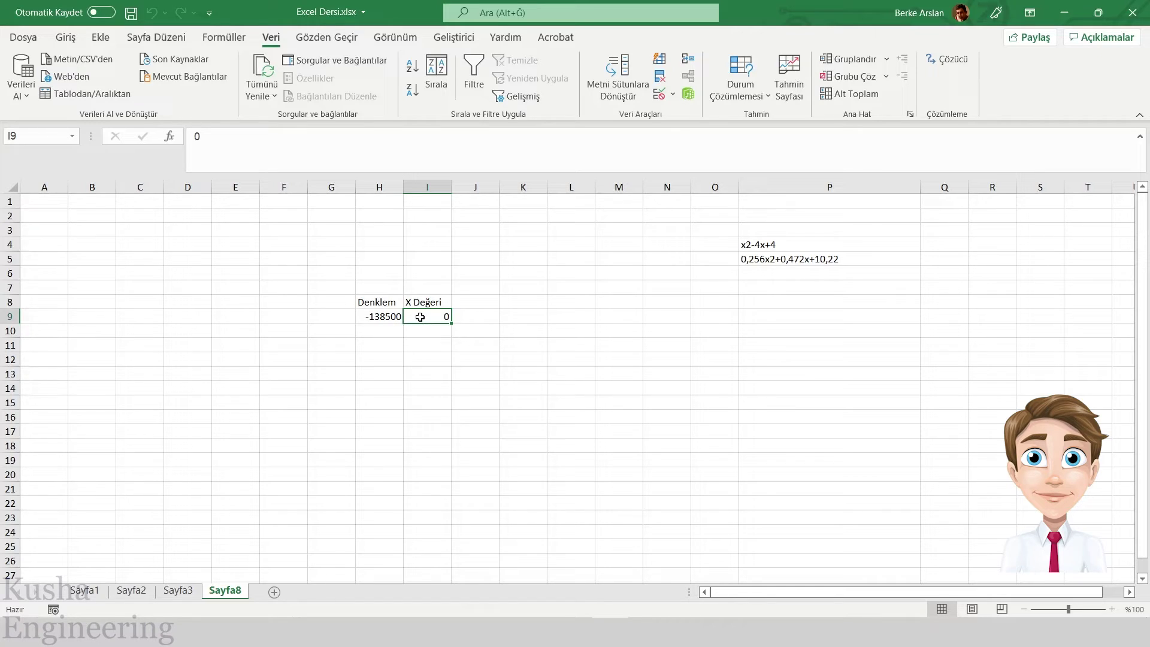
click(386, 317)
click(431, 317)
click(311, 152)
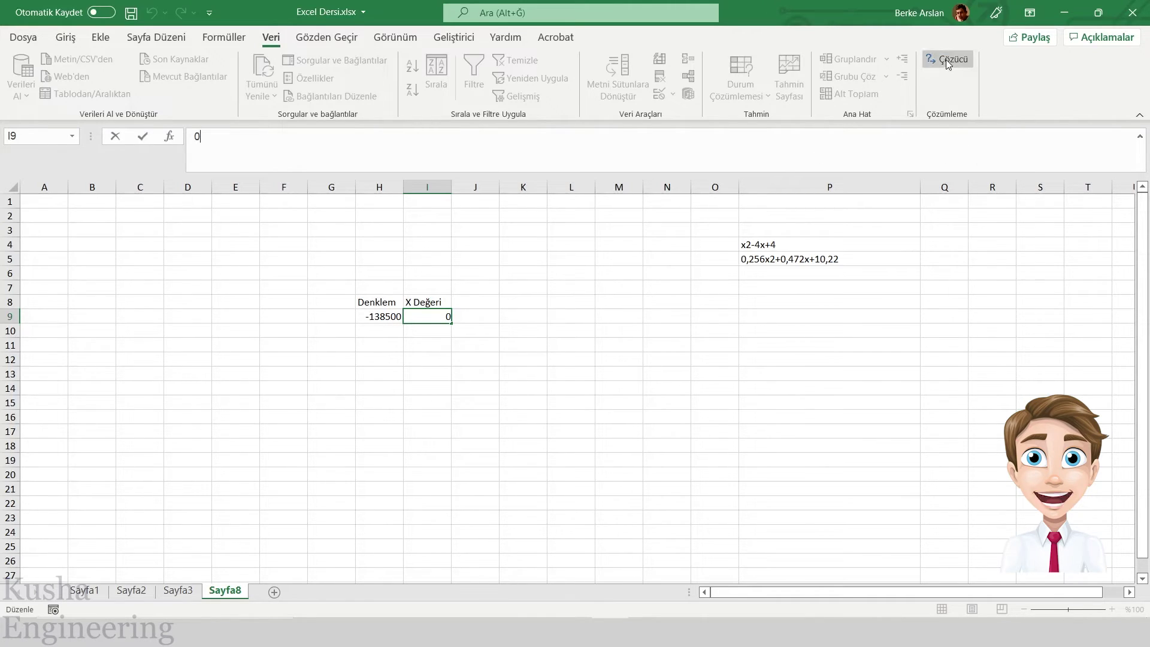
Step: In Solver, add a new constraint on cell $I$9 with the >= operator
click(471, 290)
click(427, 316)
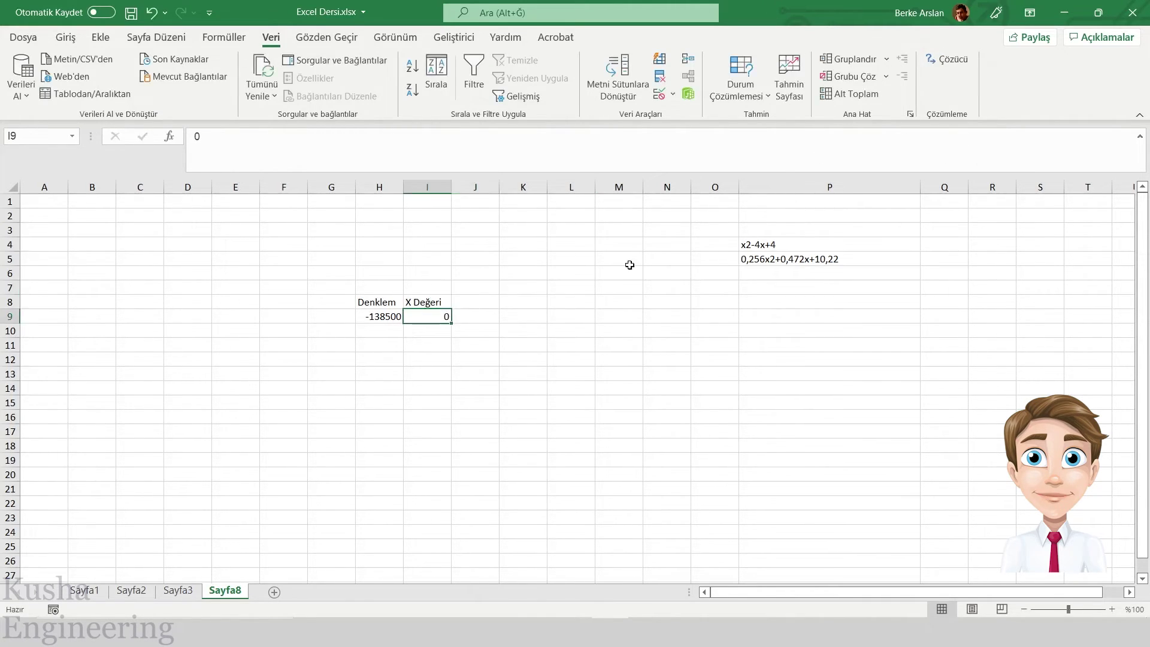
click(951, 60)
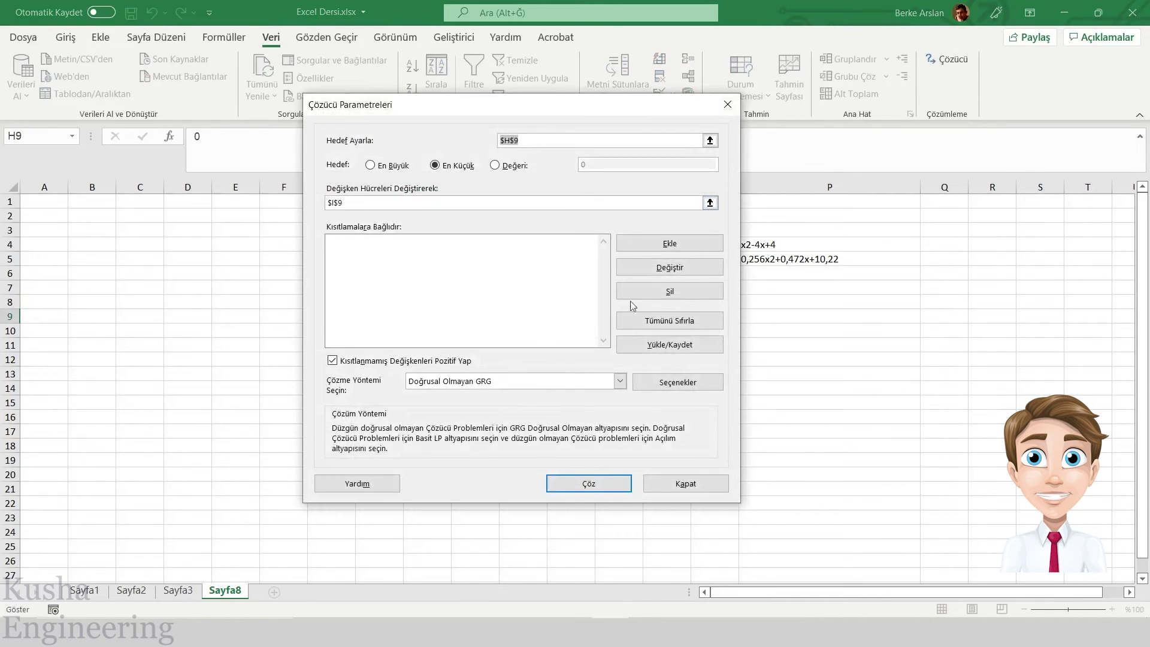
click(684, 247)
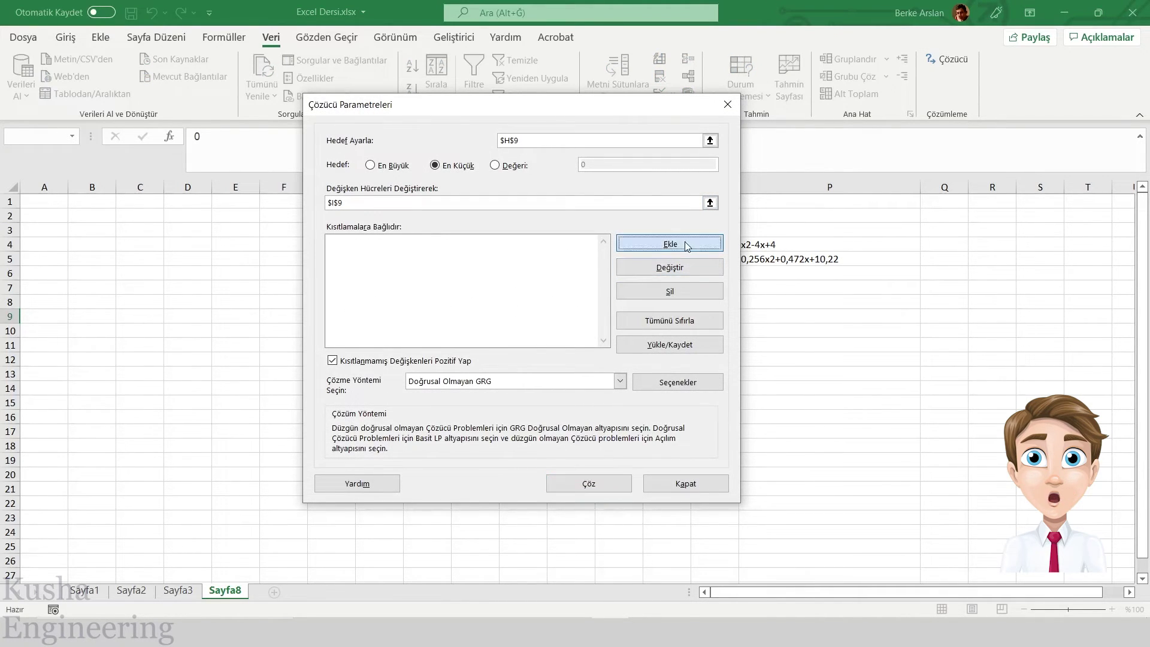
click(519, 306)
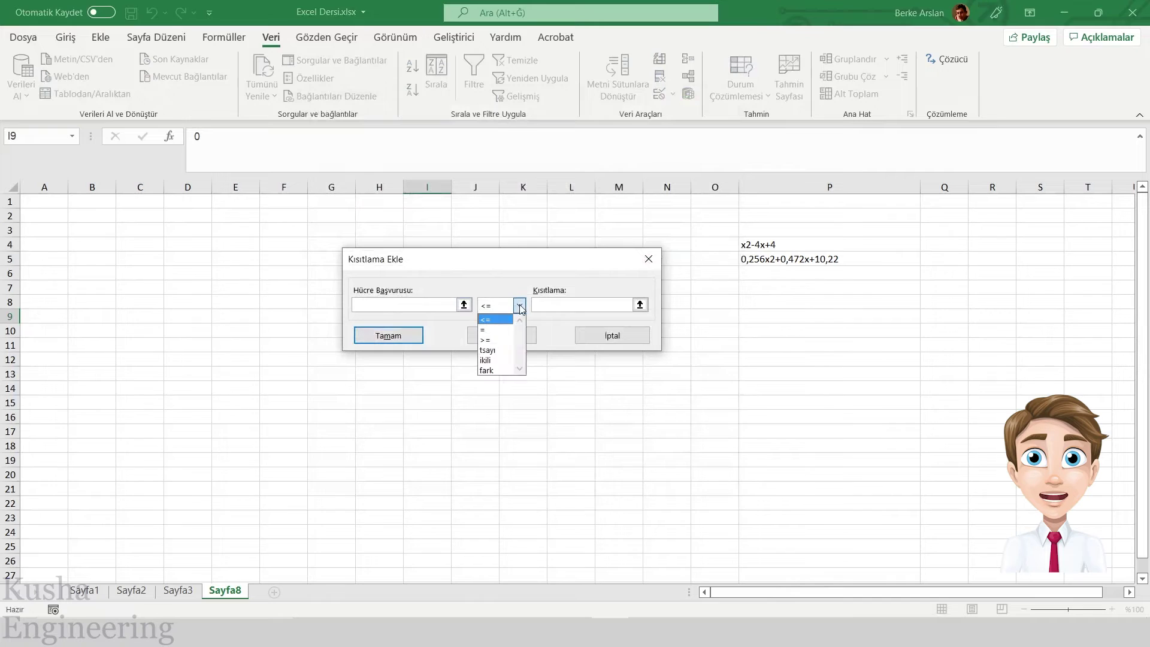
click(504, 340)
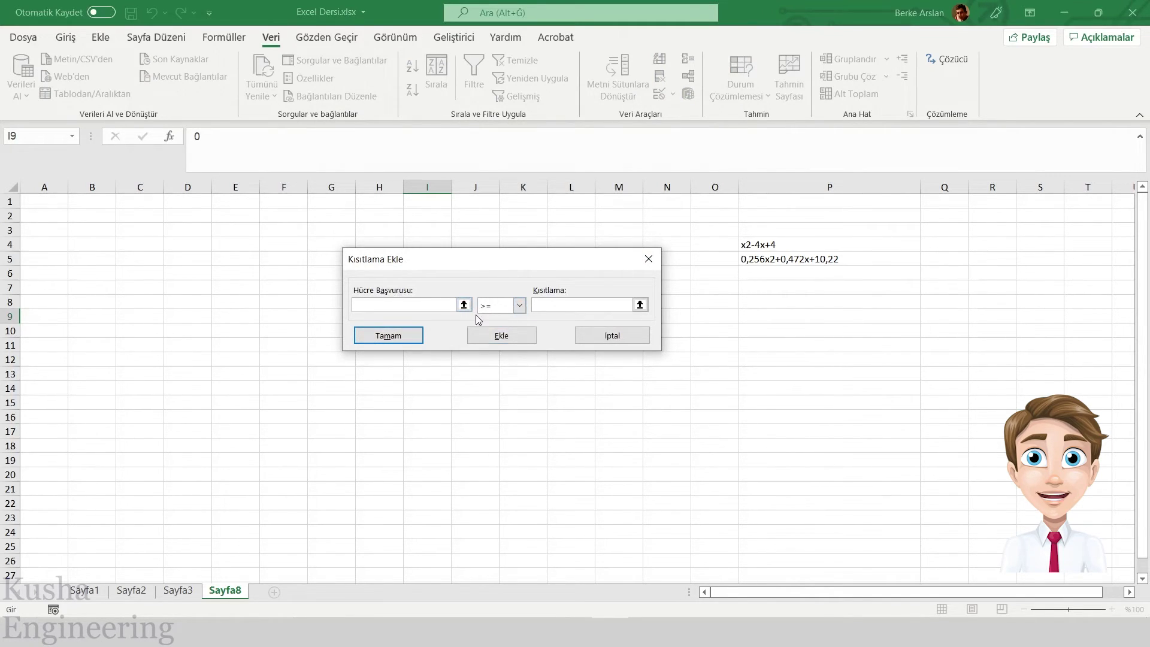
click(464, 304)
click(443, 316)
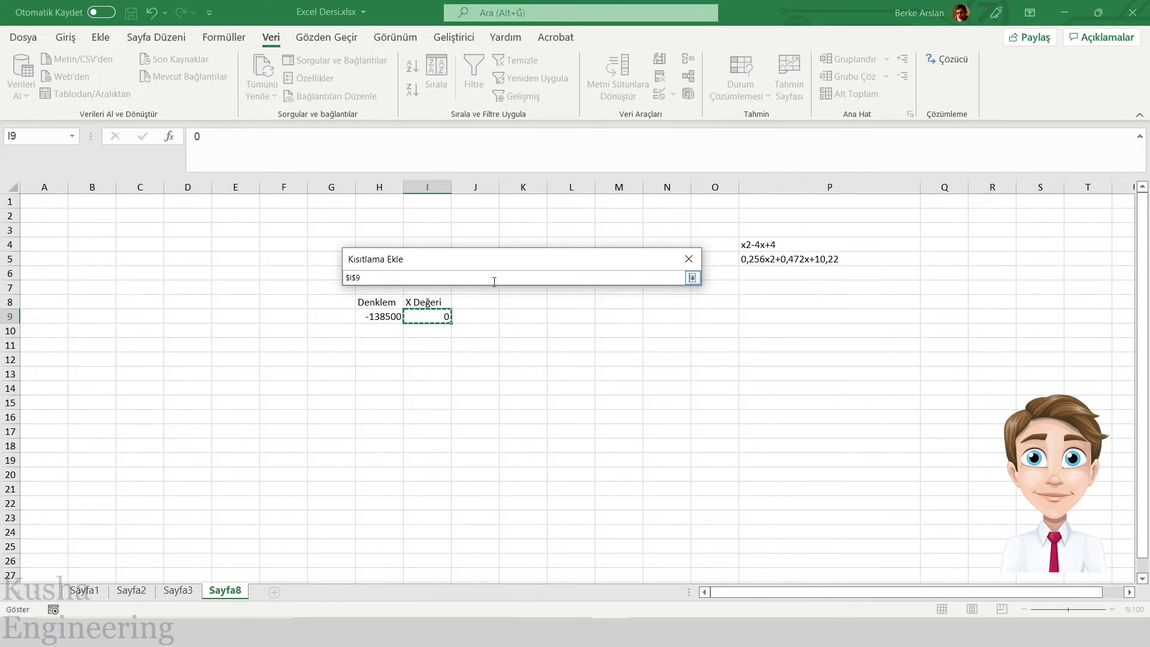
click(693, 278)
Step: Set the constraint limit to 1 and solve, so I9 becomes 1
click(550, 307)
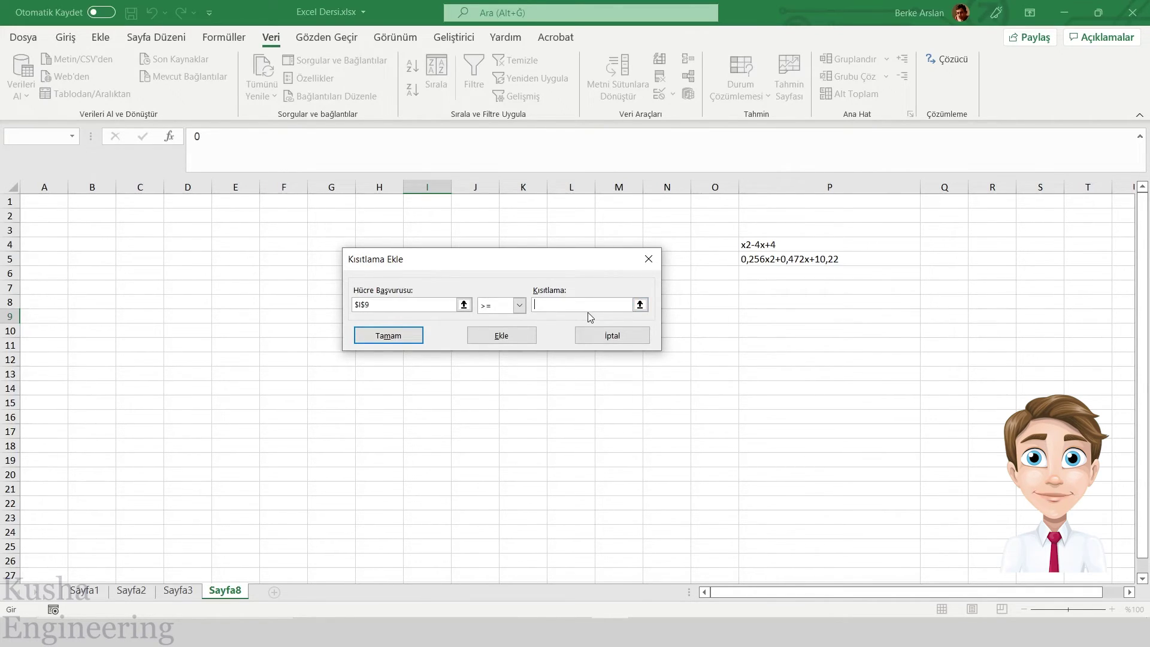
click(520, 307)
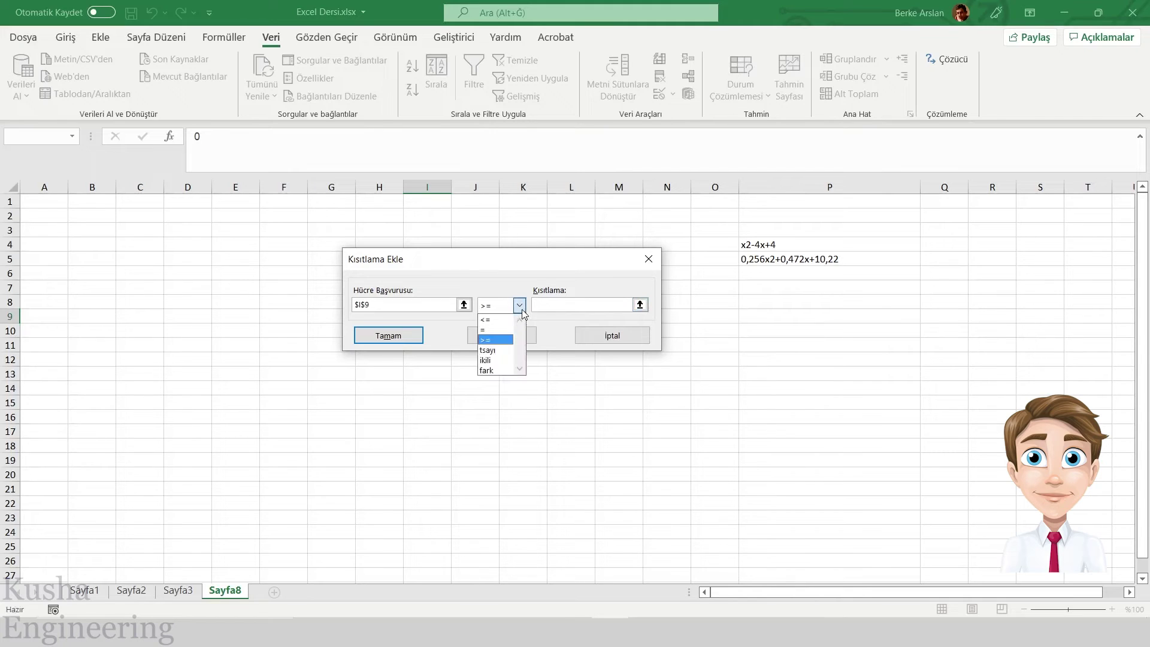
click(520, 303)
click(565, 303)
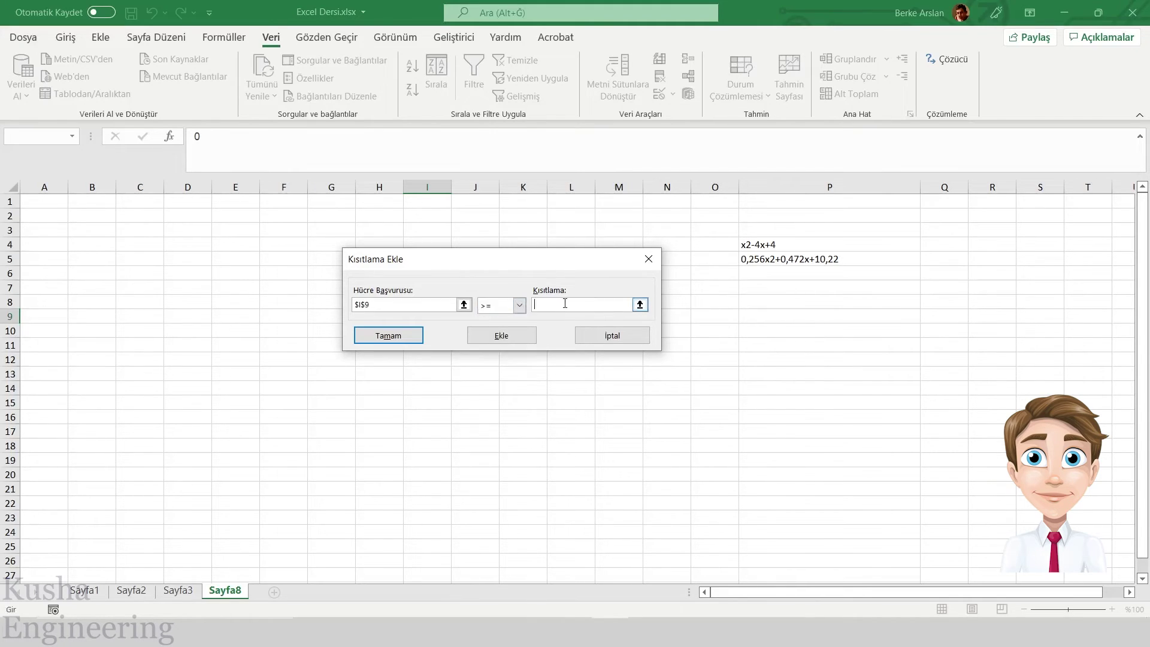
text(1)
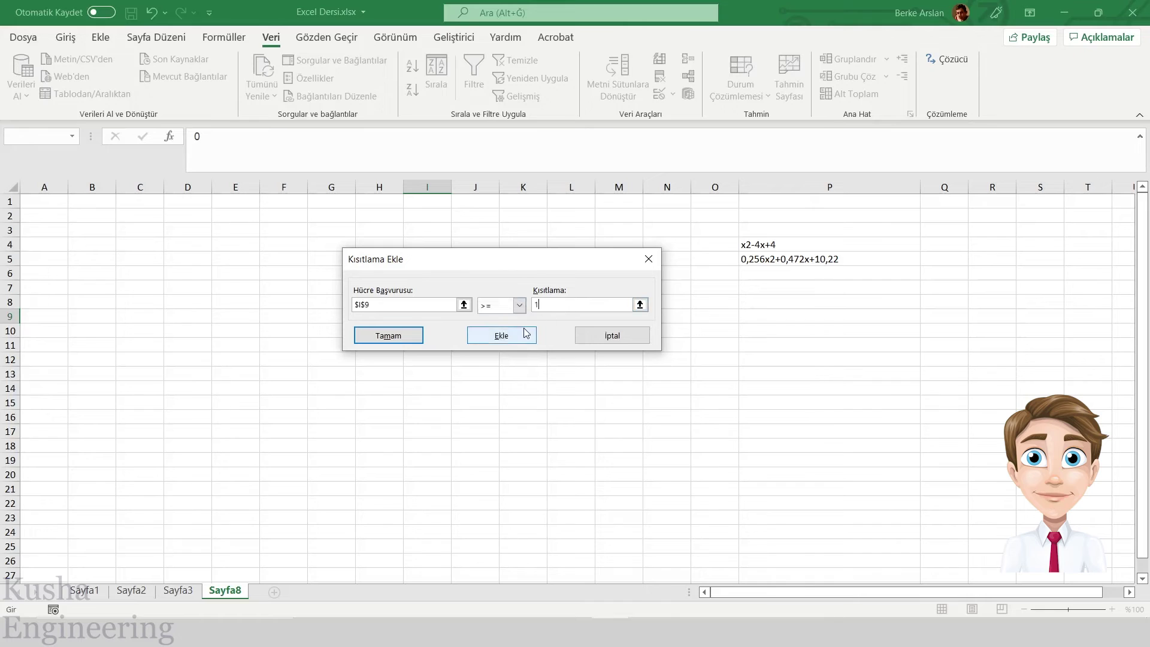
click(366, 335)
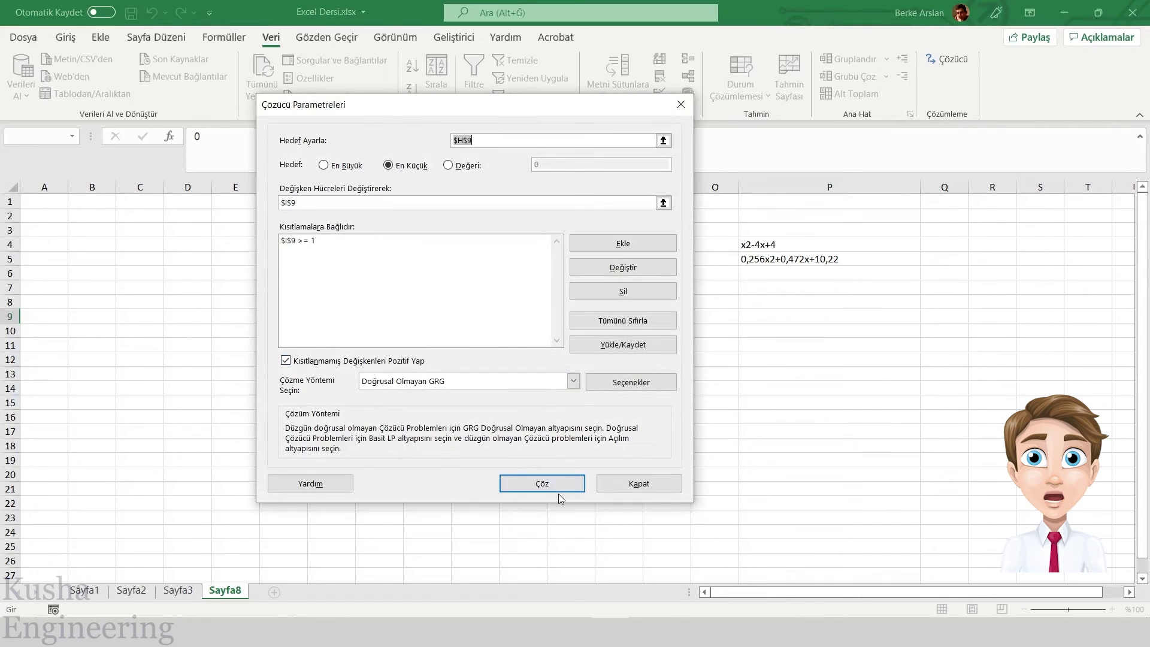
click(545, 483)
click(424, 346)
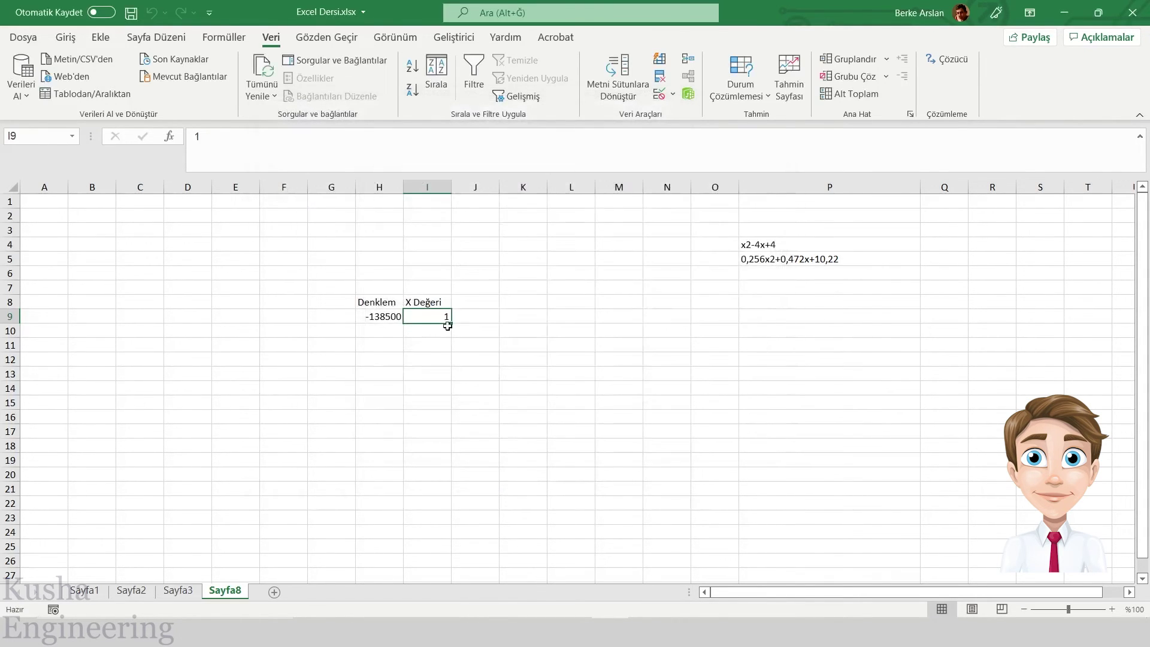
click(441, 307)
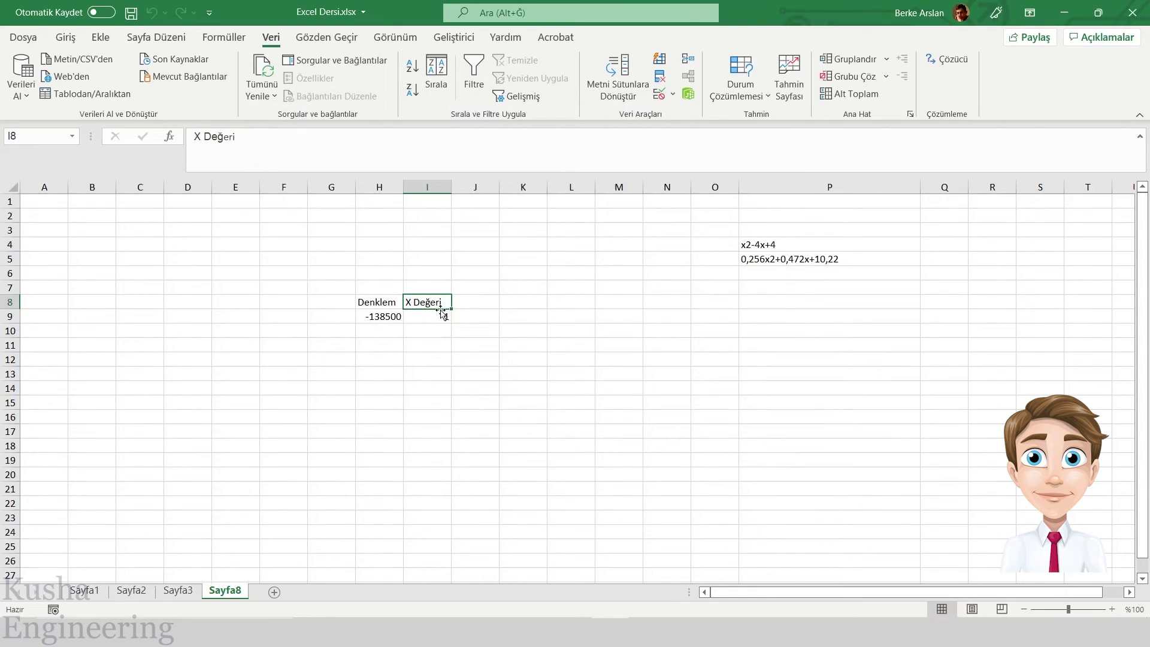
click(443, 315)
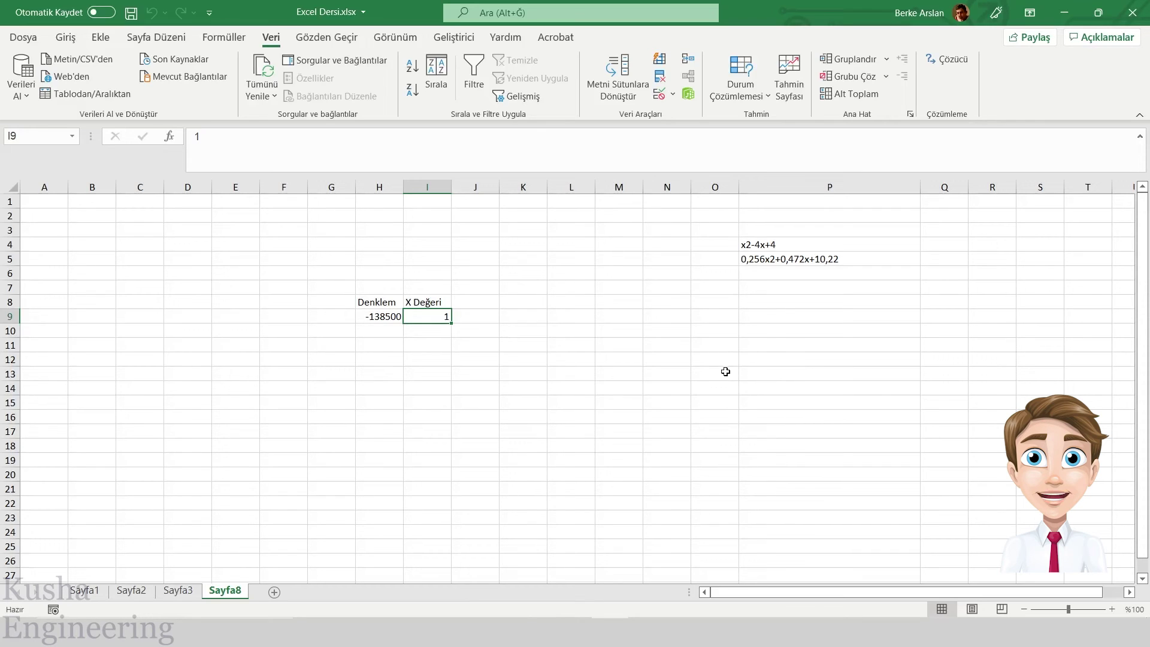
click(947, 58)
click(481, 280)
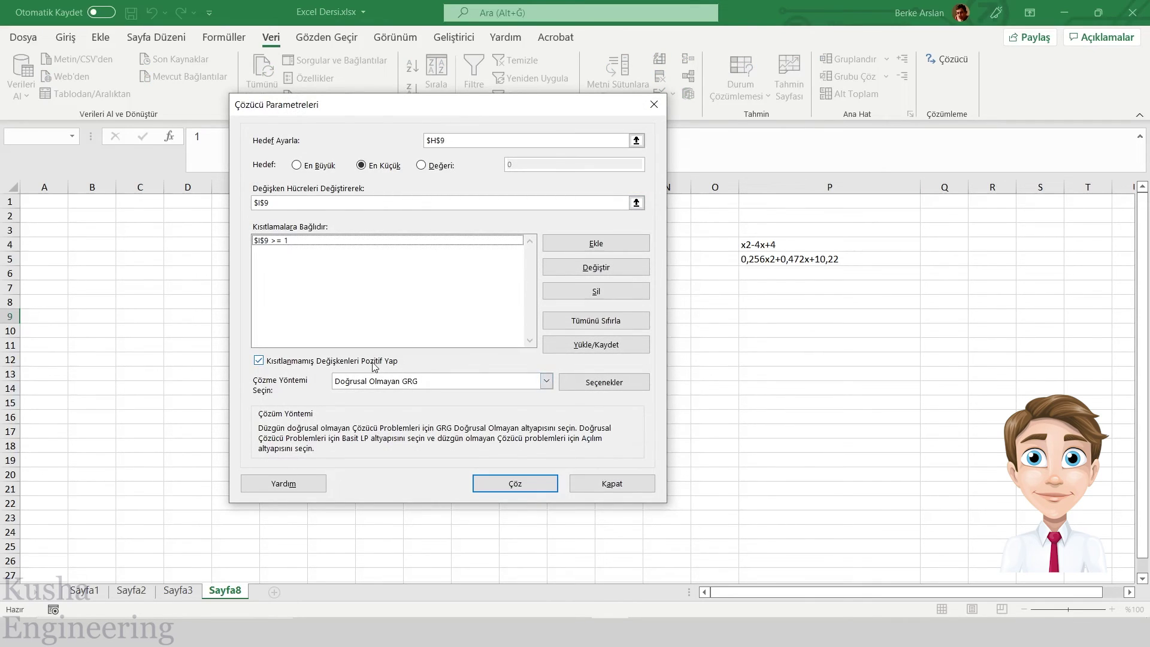
click(547, 381)
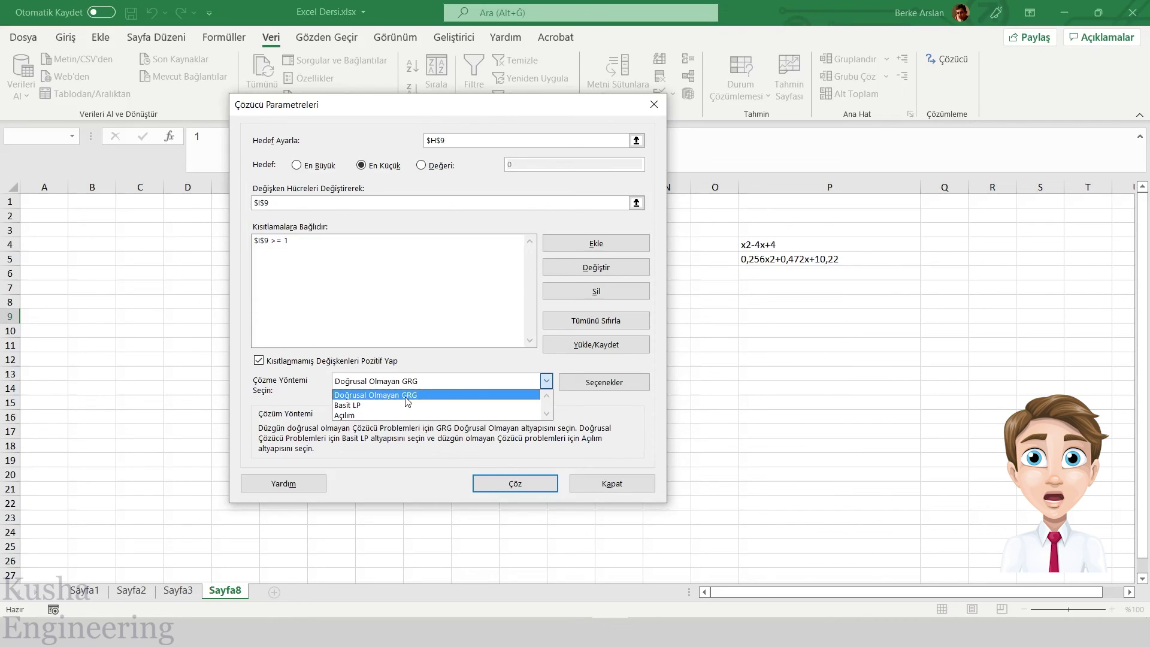
click(407, 402)
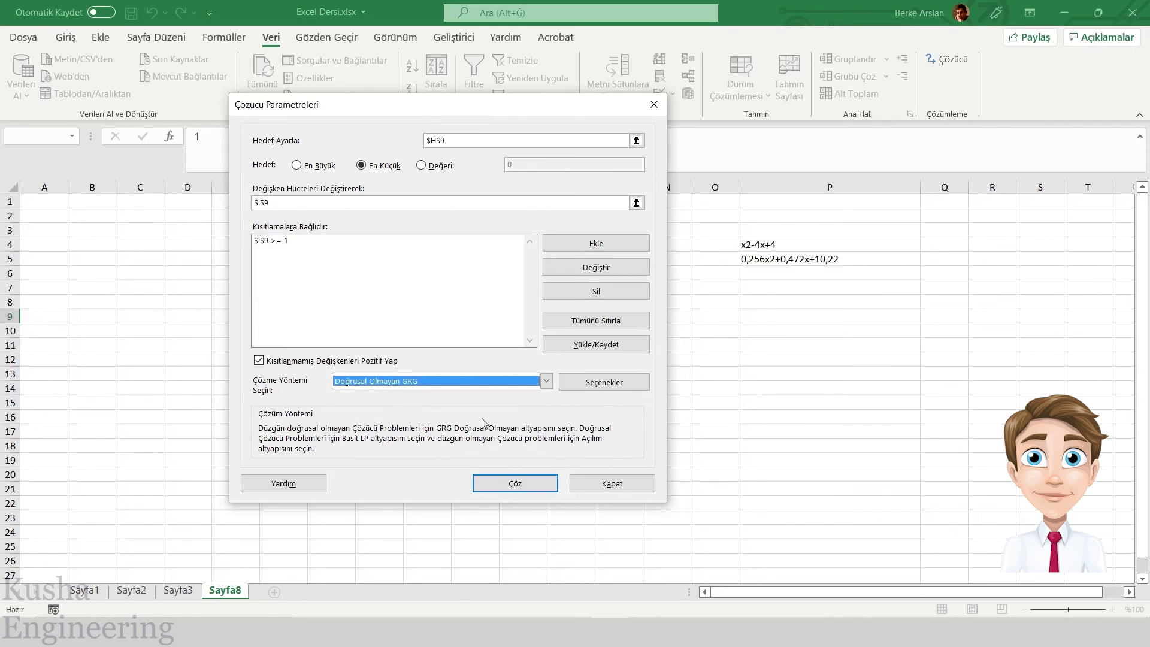
click(578, 482)
click(575, 375)
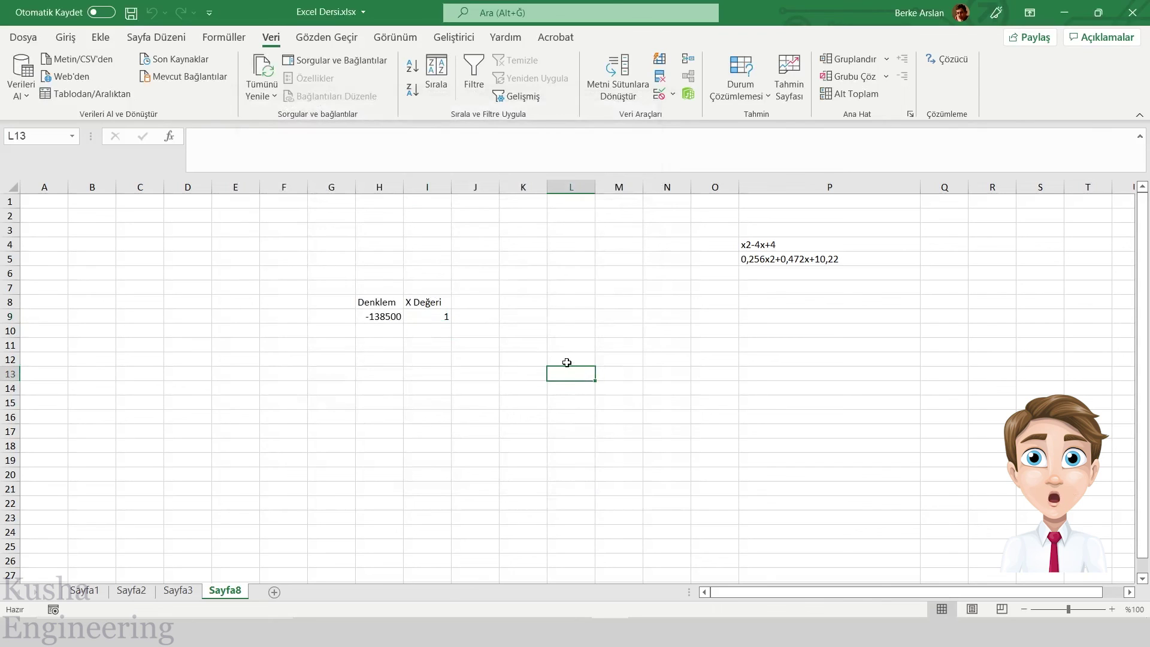